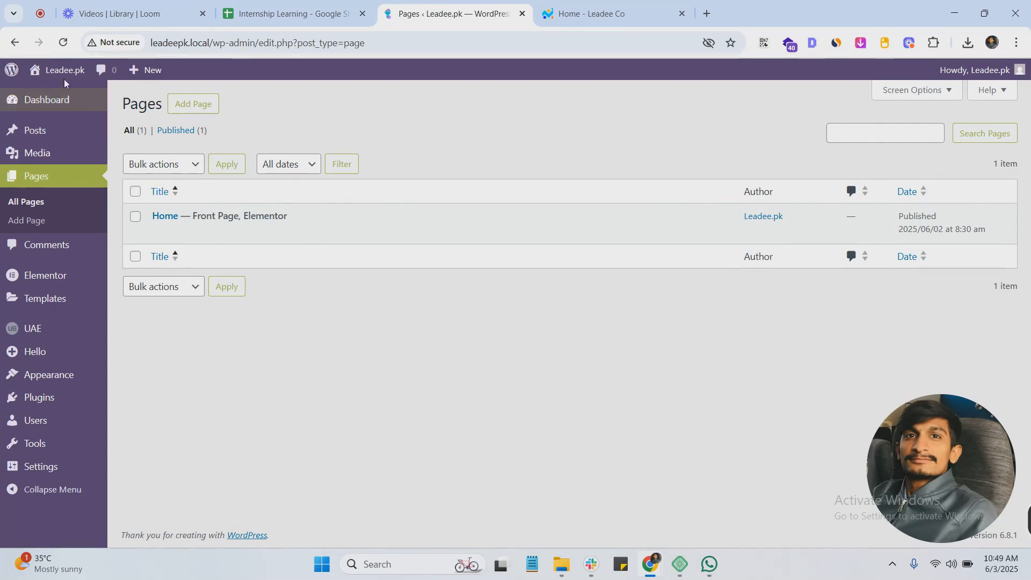
Step: Preview the Leadee.pk front page in a separate tab and close that tab again
{"action": "middle_click", "coordinate": [49, 94]}
{"action": "left_click", "coordinate": [602, 16]}
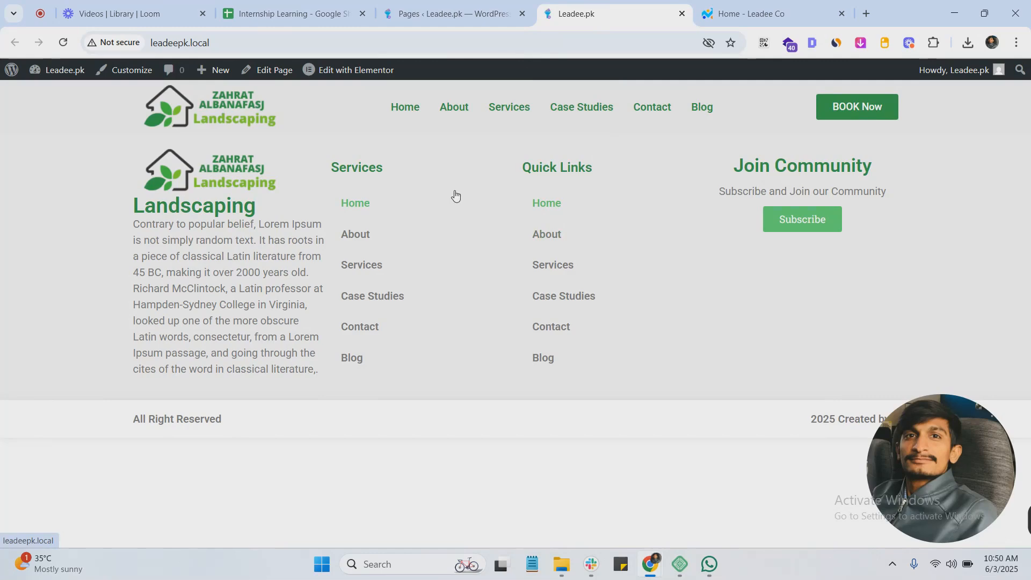
{"action": "left_click", "coordinate": [516, 11]}
{"action": "left_click", "coordinate": [607, 16]}
{"action": "key", "text": "ctrl+w"}
Step: Open the Home page from the Pages list for editing with Elementor
{"action": "left_click", "coordinate": [39, 183]}
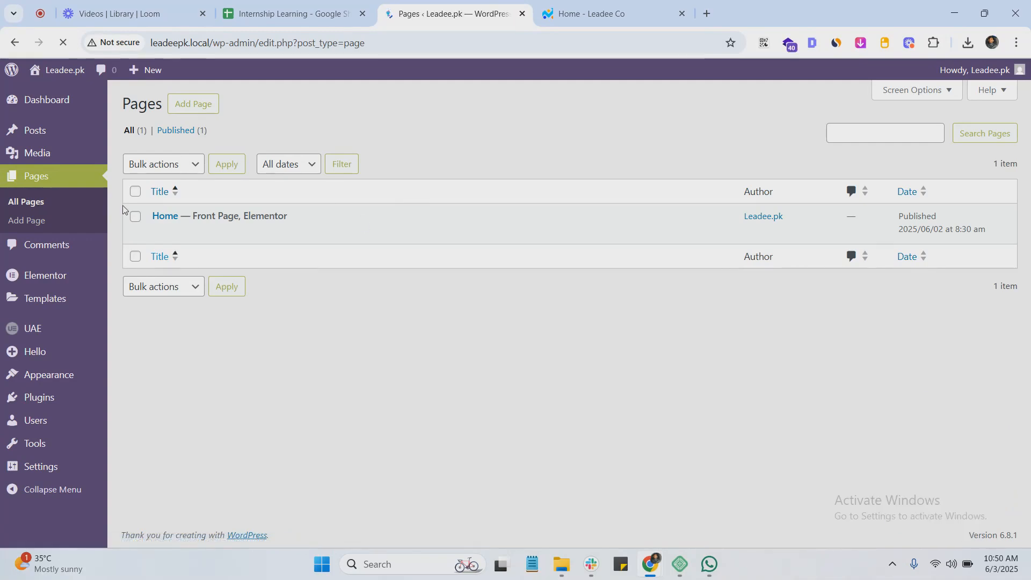
{"action": "left_click", "coordinate": [285, 232], "text": "ctrl"}
{"action": "left_click", "coordinate": [618, 6]}
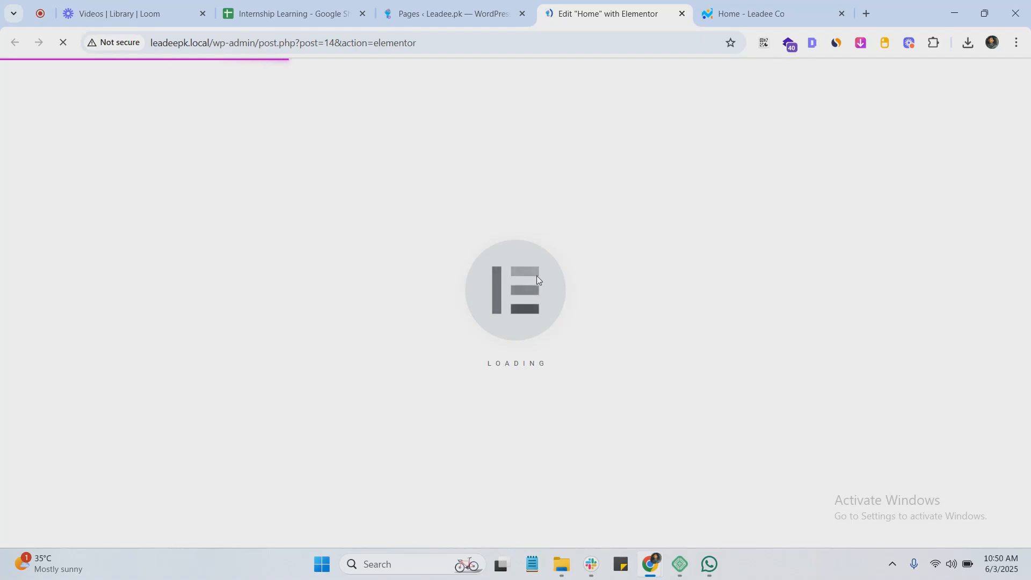
Step: Review the hero and services sections of the leadee.co home page as the layout reference
{"action": "left_click", "coordinate": [752, 14]}
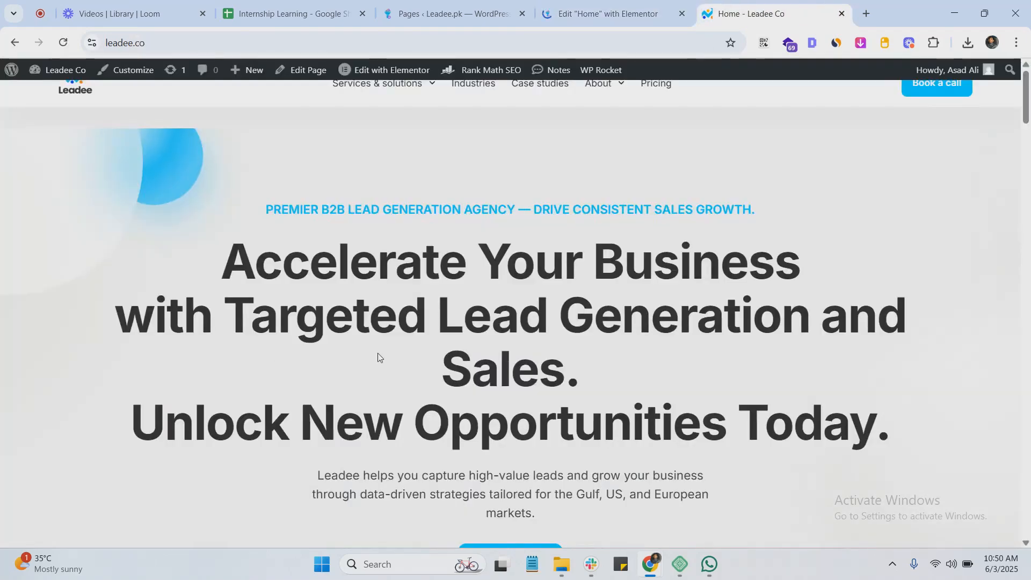
{"action": "scroll", "coordinate": [483, 285], "scroll_direction": "down", "scroll_amount": 4}
{"action": "scroll", "coordinate": [459, 312], "scroll_direction": "up", "scroll_amount": 4}
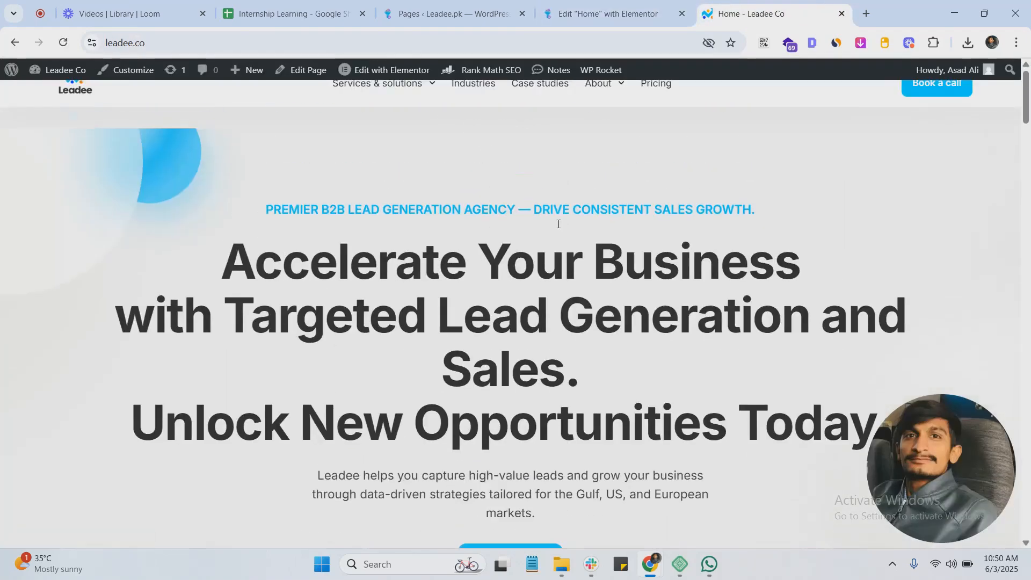
{"action": "left_click", "coordinate": [610, 13]}
{"action": "left_click", "coordinate": [752, 14]}
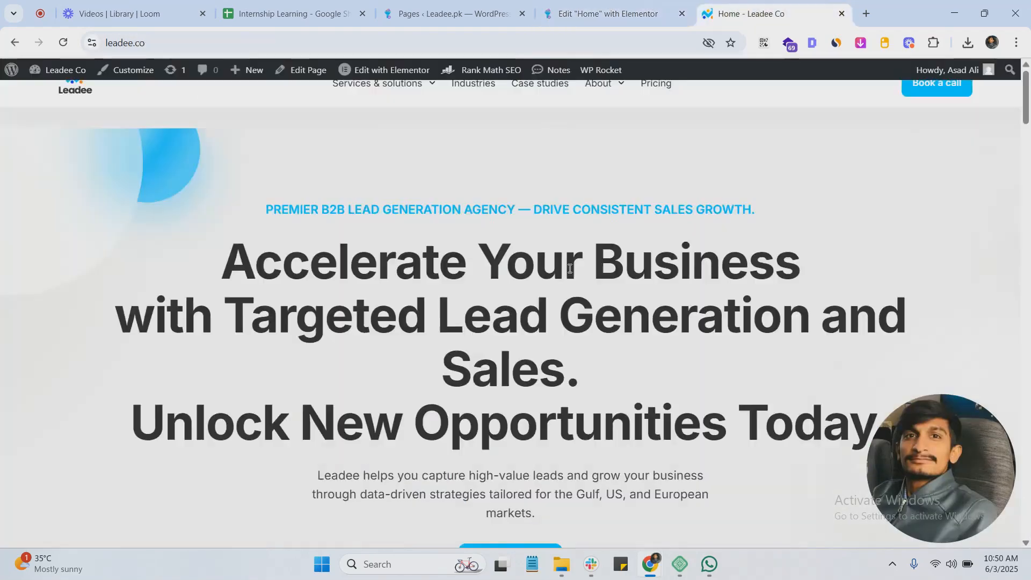
{"action": "scroll", "coordinate": [563, 361], "scroll_direction": "down", "scroll_amount": 8}
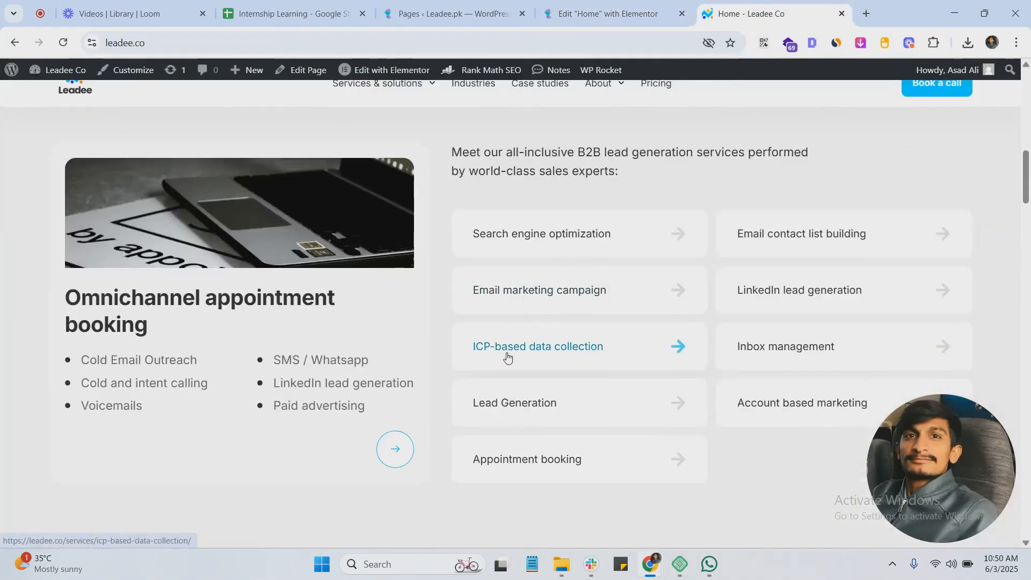
{"action": "scroll", "coordinate": [676, 344], "scroll_direction": "up", "scroll_amount": 10}
Step: Add a Flexbox container with a single-column, downward structure to the Home page in Elementor
{"action": "left_click", "coordinate": [601, 6]}
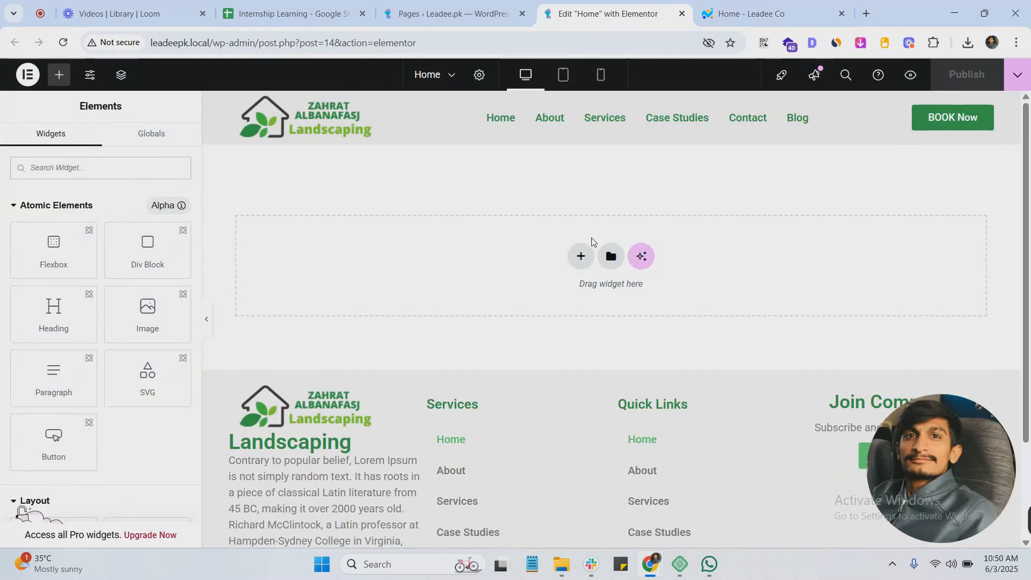
{"action": "left_click", "coordinate": [582, 253]}
{"action": "left_click", "coordinate": [715, 14]}
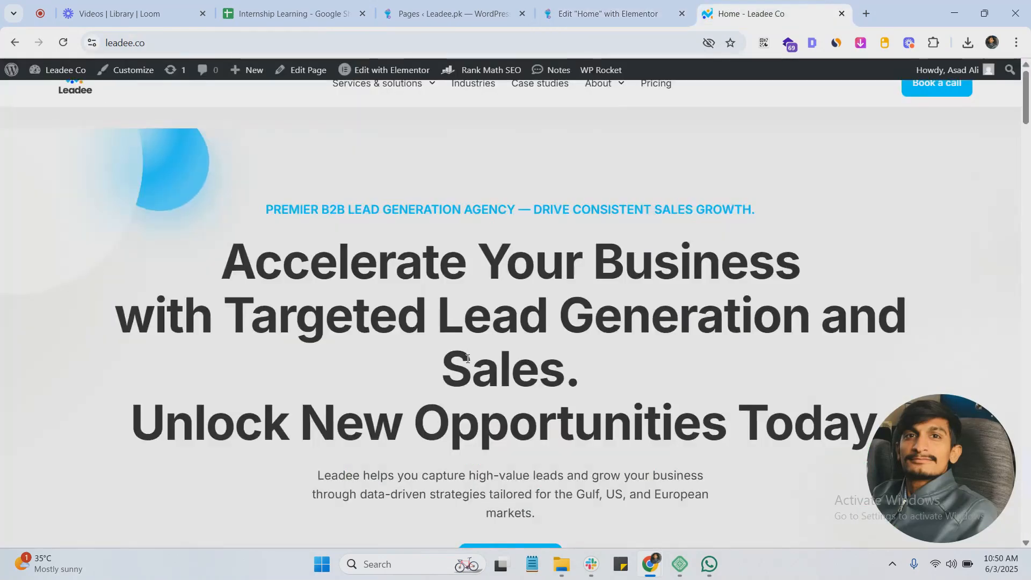
{"action": "left_click_drag", "start_coordinate": [273, 209], "coordinate": [695, 210]}
{"action": "left_click", "coordinate": [695, 210]}
{"action": "left_click", "coordinate": [602, 13]}
{"action": "left_click", "coordinate": [556, 300]}
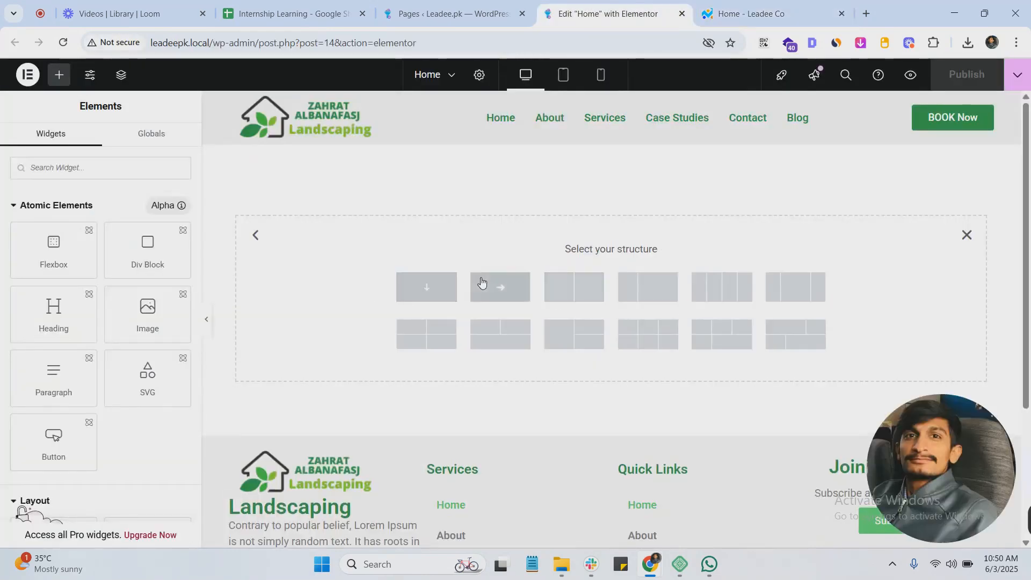
{"action": "left_click", "coordinate": [413, 292]}
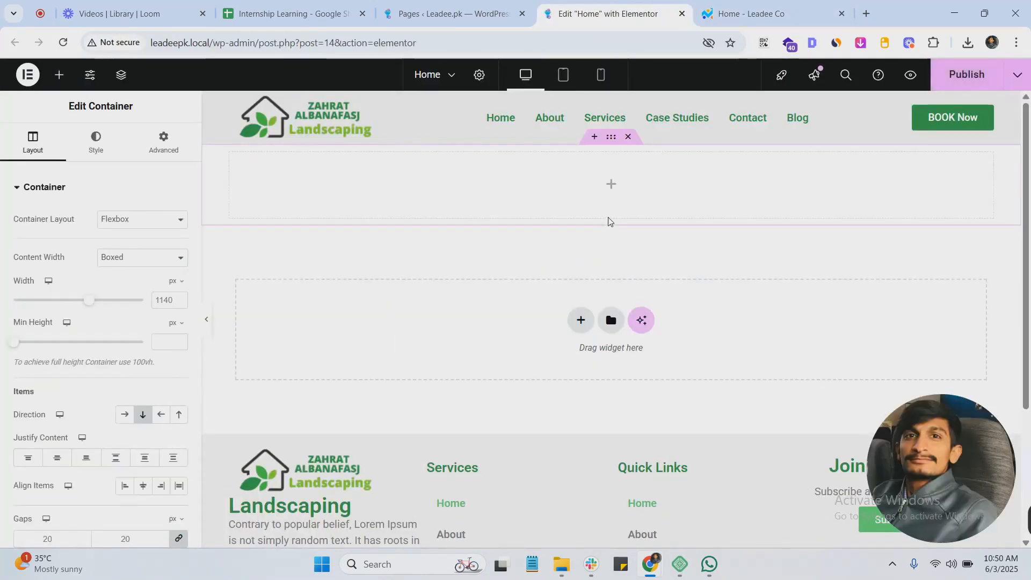
Step: Unlink the new container's margin and padding sides so that all of them are 0 px
{"action": "left_click", "coordinate": [165, 150]}
{"action": "left_click", "coordinate": [179, 237]}
{"action": "left_click", "coordinate": [179, 287]}
{"action": "left_click", "coordinate": [34, 143]}
Step: Place a Heading widget inside the empty container and set its HTML tag to H5
{"action": "left_click", "coordinate": [610, 181]}
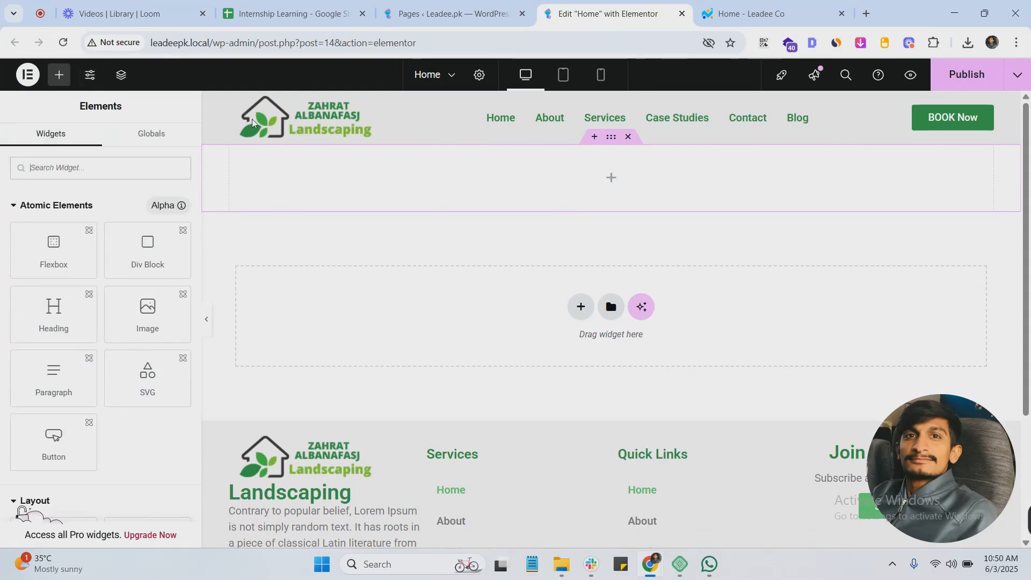
{"action": "left_click", "coordinate": [89, 75]}
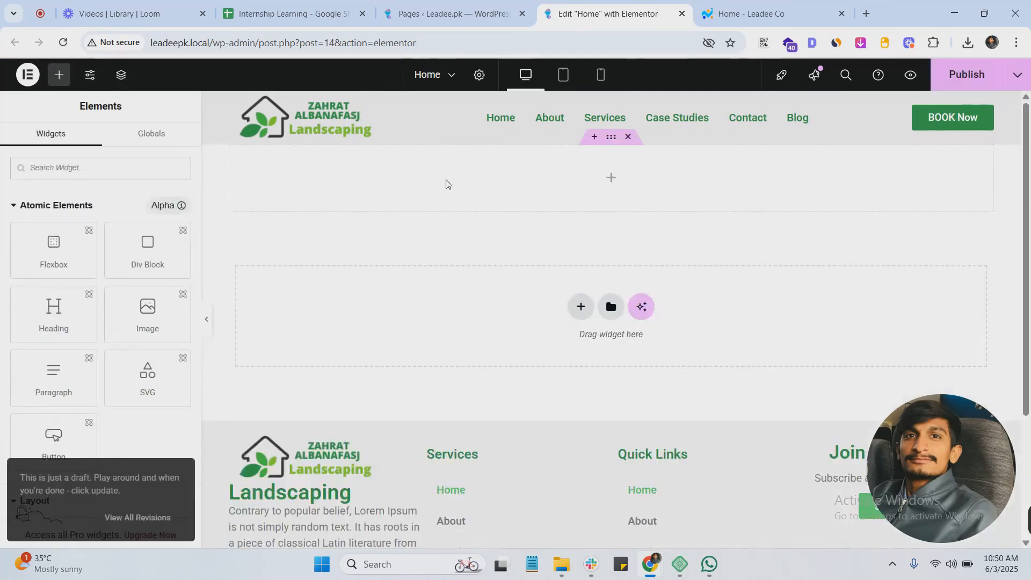
{"action": "left_click", "coordinate": [31, 205]}
{"action": "left_click_drag", "start_coordinate": [53, 383], "coordinate": [532, 173]}
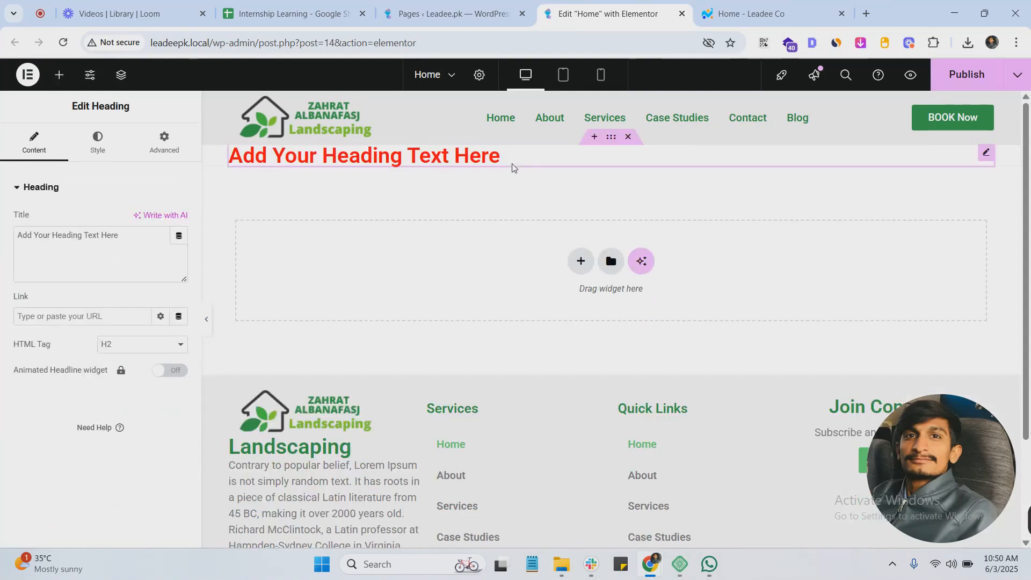
{"action": "left_click", "coordinate": [127, 350]}
{"action": "left_click", "coordinate": [134, 407]}
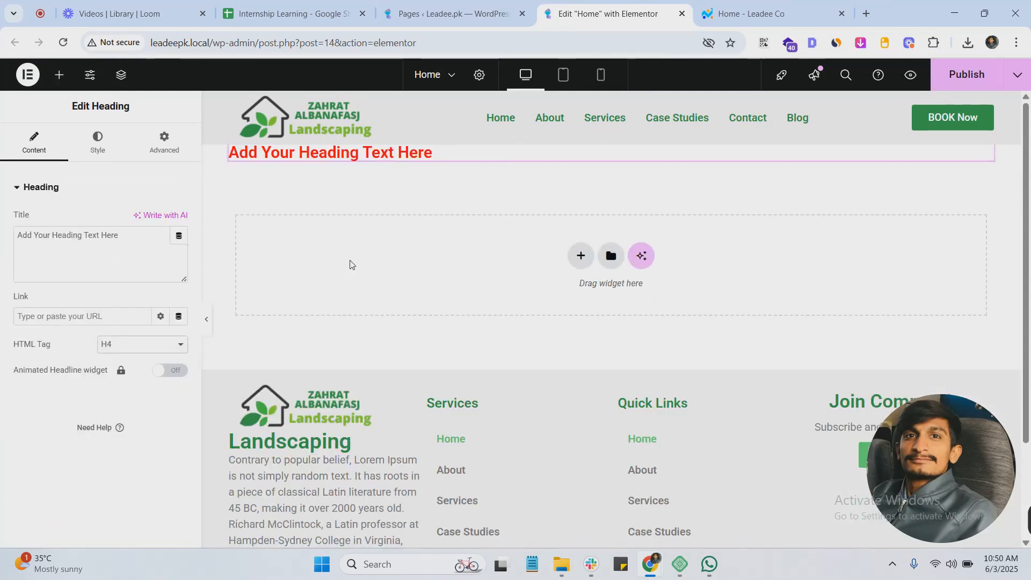
{"action": "left_click", "coordinate": [117, 346]}
{"action": "left_click", "coordinate": [121, 424]}
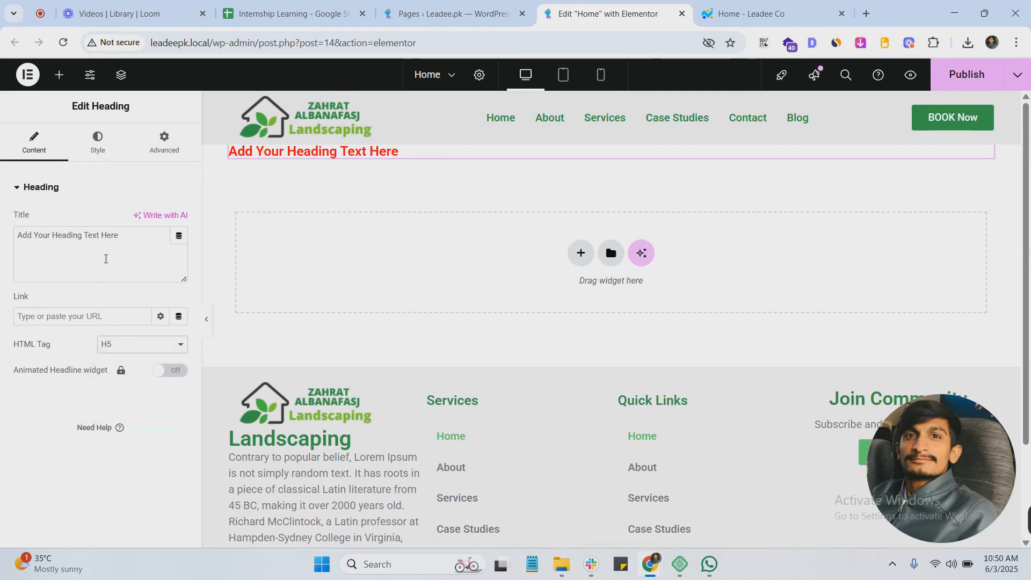
Step: Replace the heading's title with leadee.co's tagline "Premier B2B Lead Generation Agency — Drive Consistent Sales Growth."
{"action": "key", "text": "ctrl+Tab"}
{"action": "mouse_move", "coordinate": [264, 210]}
{"action": "left_mouse_down"}
{"action": "mouse_move", "coordinate": [763, 205]}
{"action": "mouse_move", "coordinate": [774, 257]}
{"action": "mouse_move", "coordinate": [758, 208]}
{"action": "mouse_move", "coordinate": [488, 208]}
{"action": "mouse_move", "coordinate": [272, 189]}
{"action": "mouse_move", "coordinate": [264, 197]}
{"action": "left_mouse_up"}
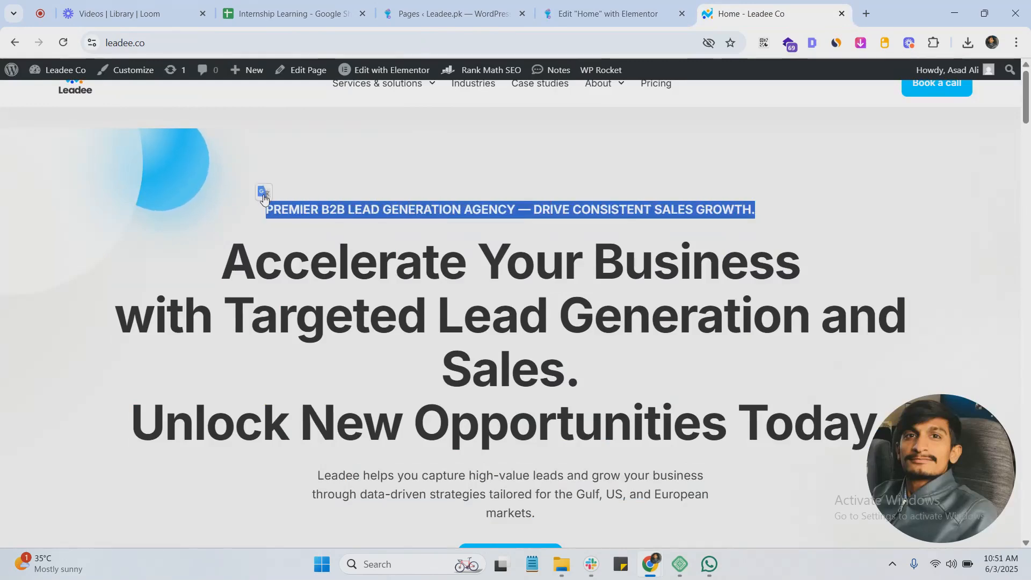
{"action": "key", "text": "ctrl+shift+Tab"}
{"action": "left_click", "coordinate": [112, 231]}
{"action": "key", "text": "ctrl+a"}
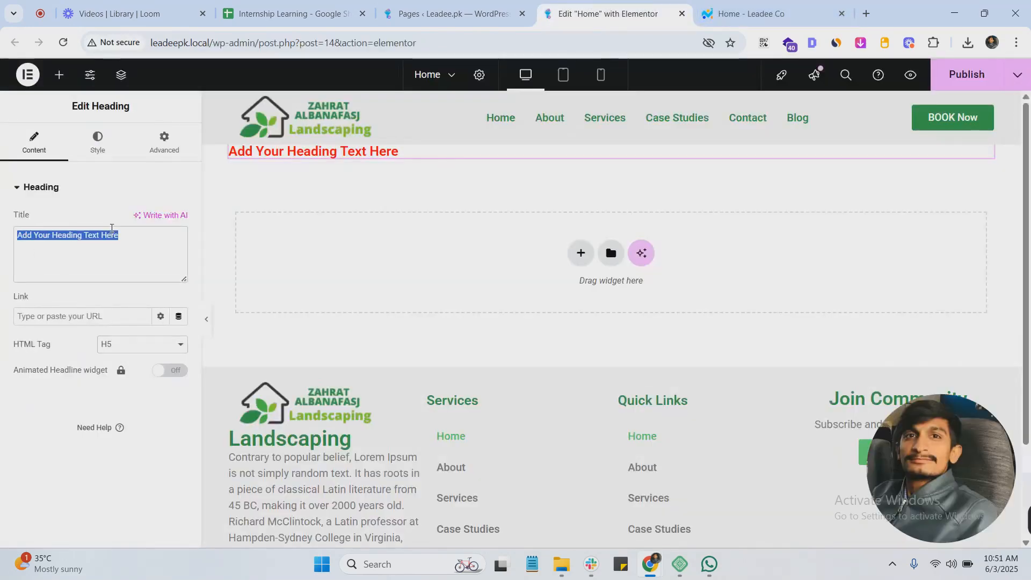
{"action": "type", "text": "Premier B2B Lead Generation Agency — Drive Consistent Sales Growth."}
Step: Change the tagline heading's text color to the dark green global color
{"action": "left_click", "coordinate": [97, 142]}
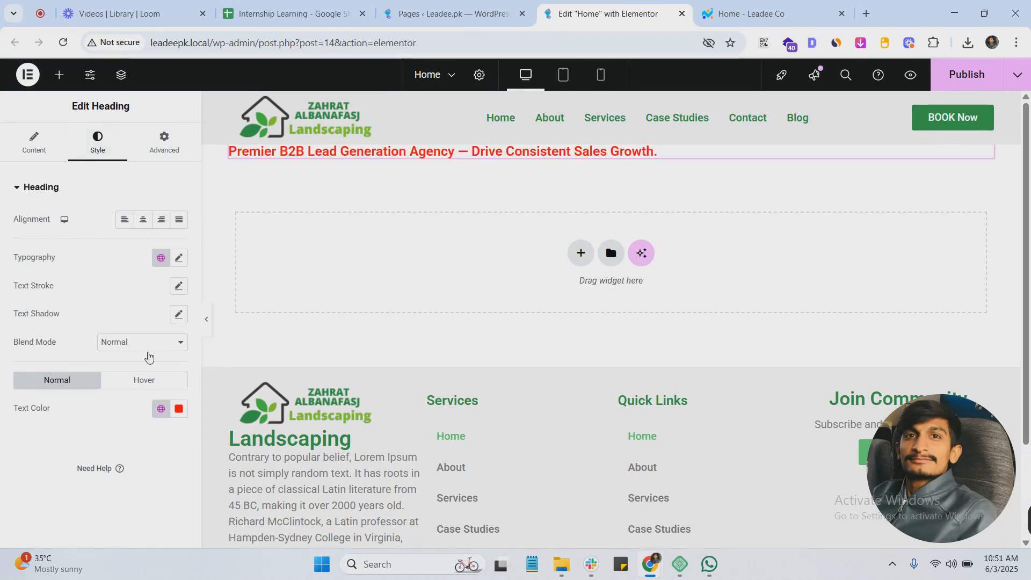
{"action": "left_click", "coordinate": [161, 409]}
{"action": "left_click", "coordinate": [47, 380]}
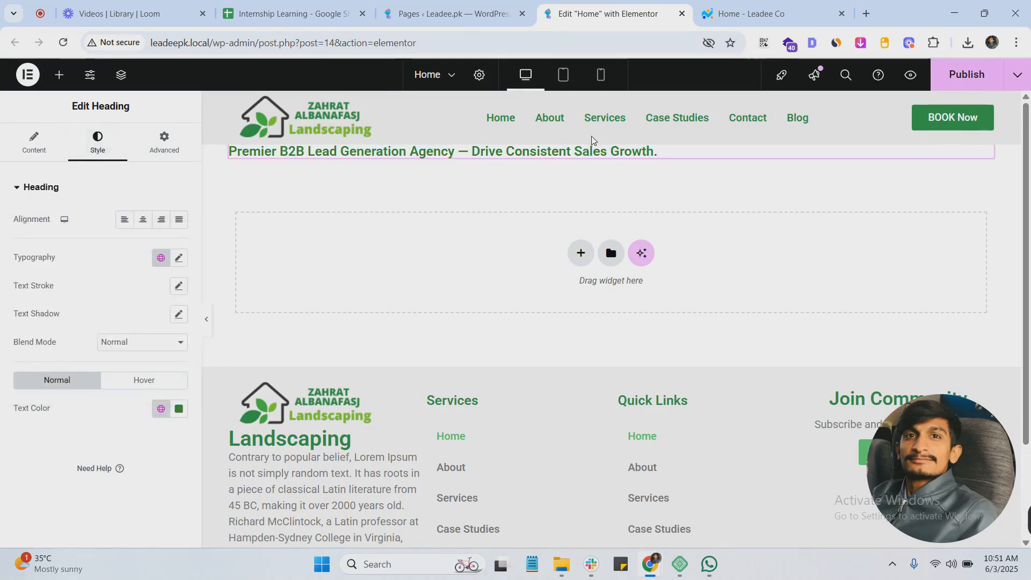
Step: Set both Justify Content and Align Items of the heading's container to center
{"action": "left_click", "coordinate": [613, 140]}
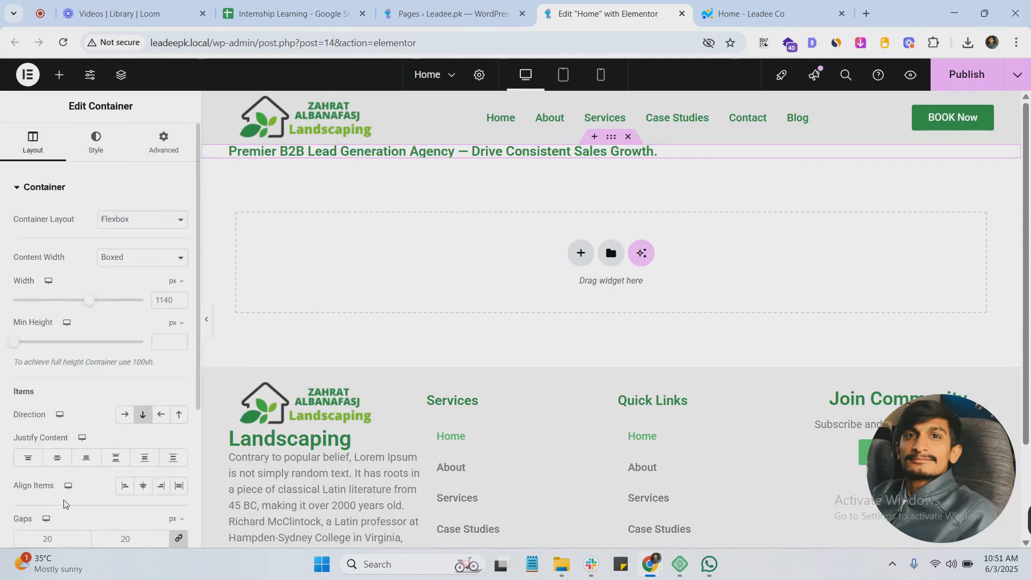
{"action": "left_click", "coordinate": [57, 457]}
{"action": "left_click", "coordinate": [143, 485]}
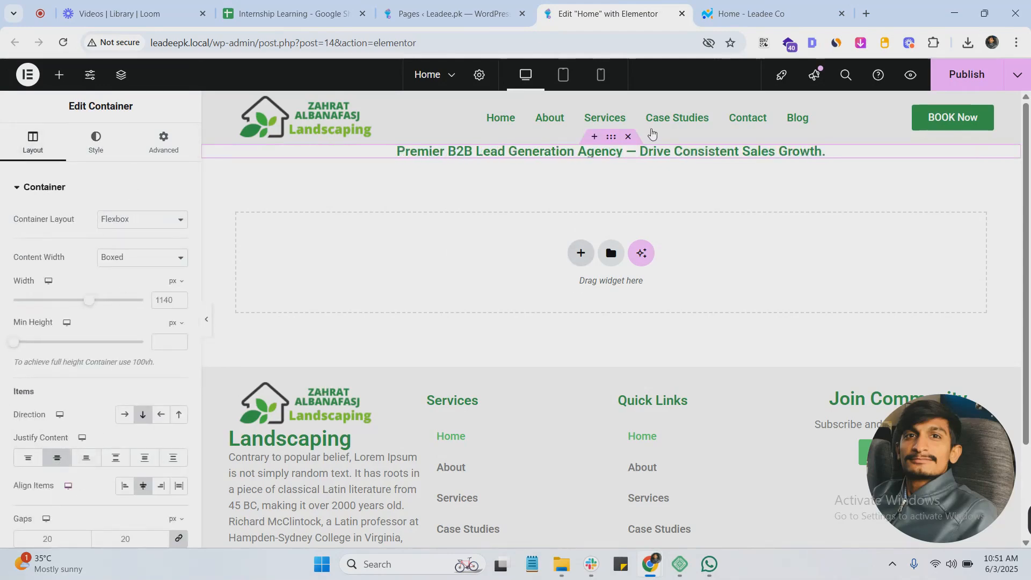
Step: Duplicate the heading and retitle the copy "Accelerate Your Business with Targeted Lead Generation and Sales. Unlock New Opportunities Today."
{"action": "left_click", "coordinate": [816, 154]}
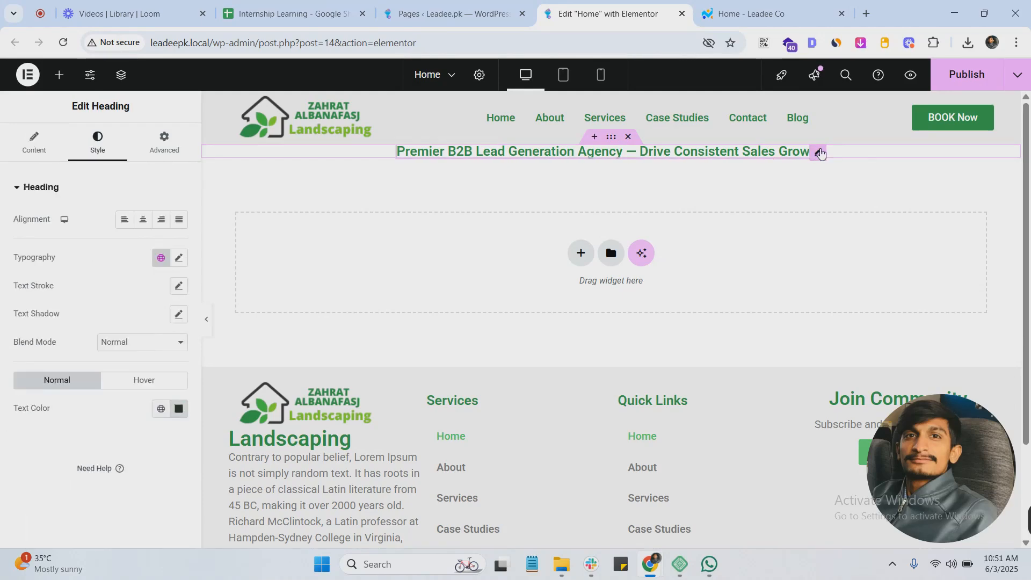
{"action": "right_click", "coordinate": [817, 154]}
{"action": "left_click", "coordinate": [840, 192]}
{"action": "key", "text": "ctrl+Tab"}
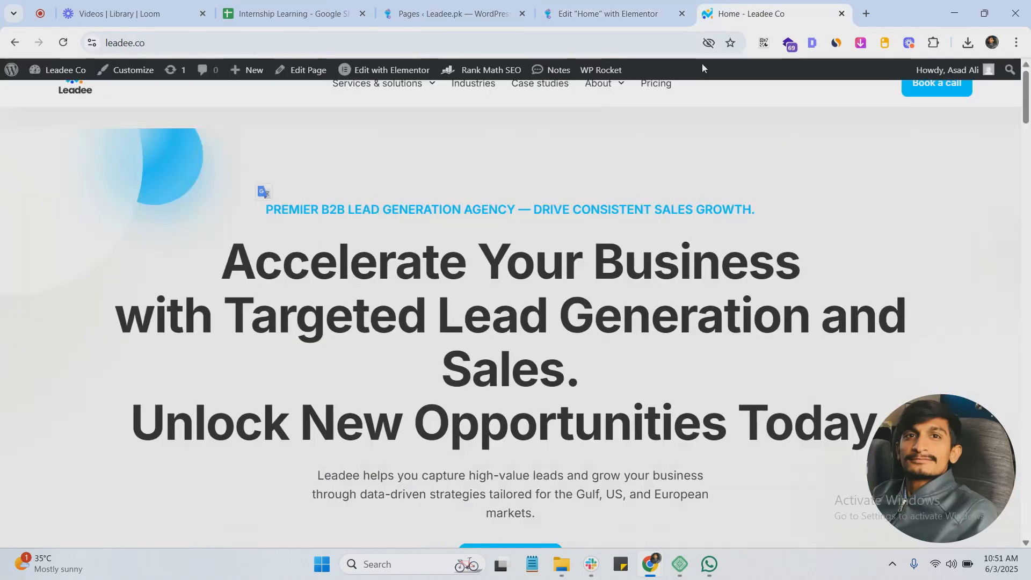
{"action": "key", "text": "ctrl+shift+Tab"}
{"action": "left_click", "coordinate": [78, 255]}
{"action": "key", "text": "ctrl+a"}
{"action": "type", "text": "Accelerate Your Business with Targeted Lead Generation and Sales. Unlock New Opportunities Today."}
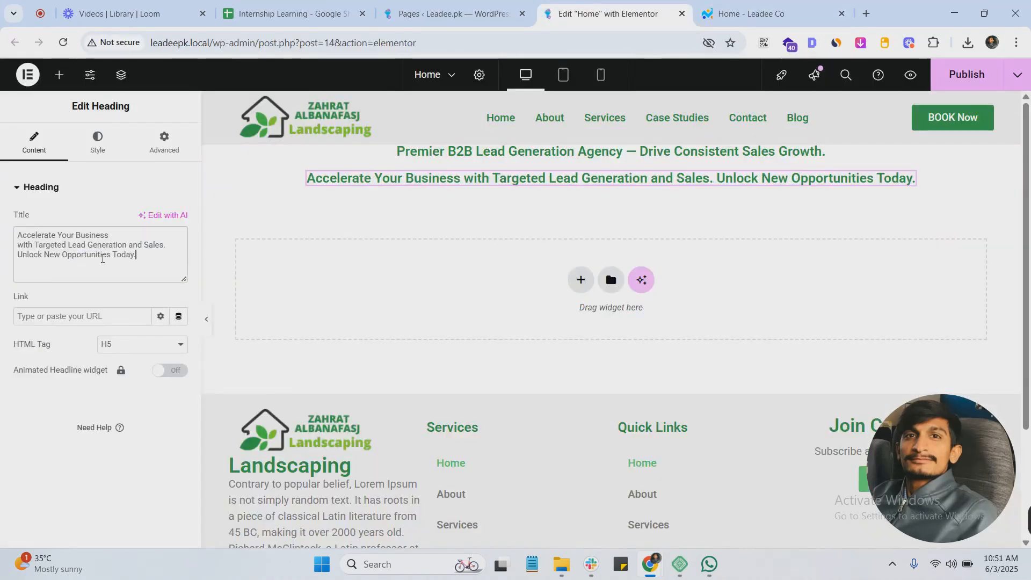
Step: Set the second heading's HTML tag to H1 and center its text alignment
{"action": "left_click", "coordinate": [134, 345]}
{"action": "left_click", "coordinate": [108, 359]}
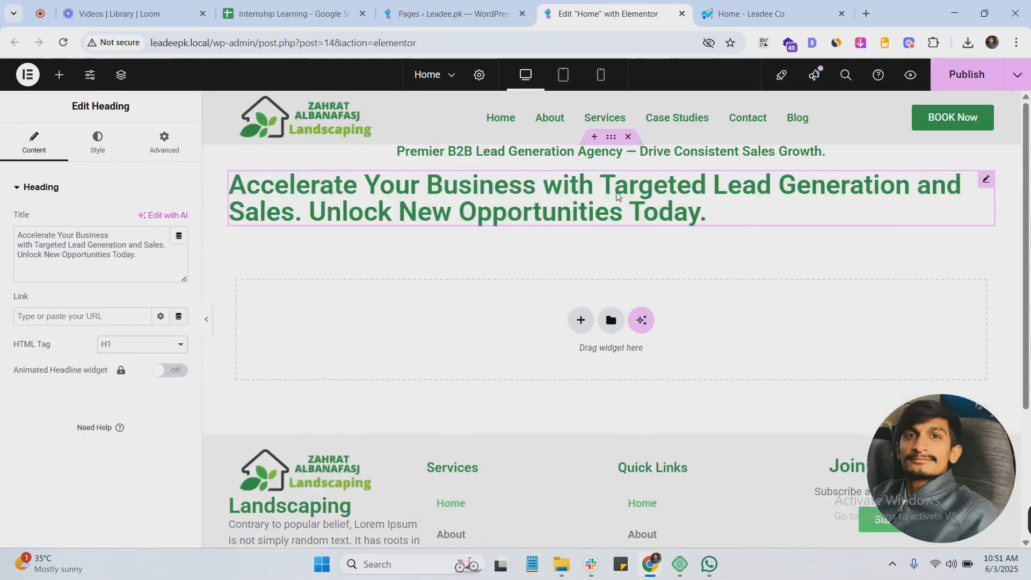
{"action": "left_click", "coordinate": [97, 141]}
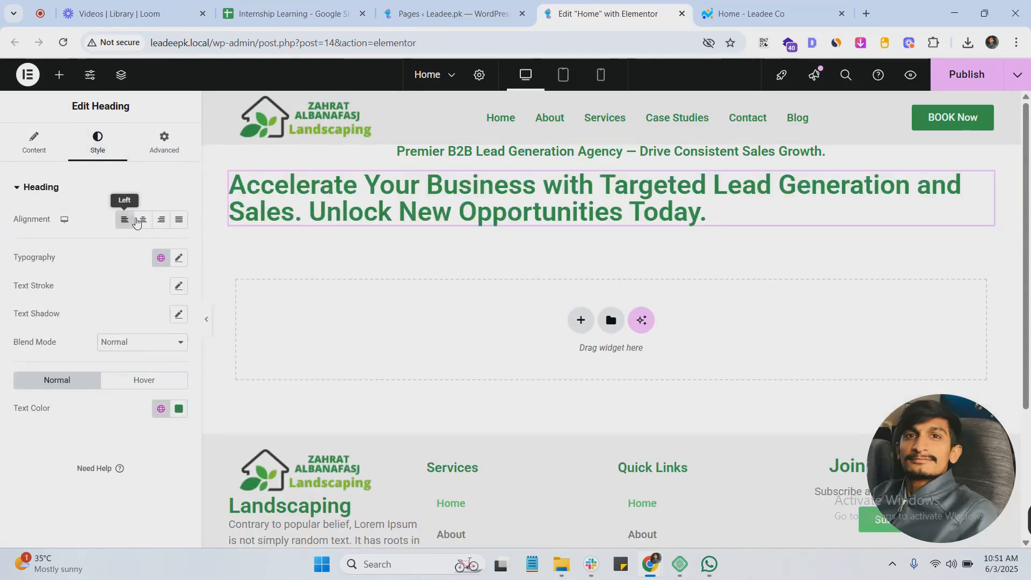
{"action": "left_click", "coordinate": [144, 220]}
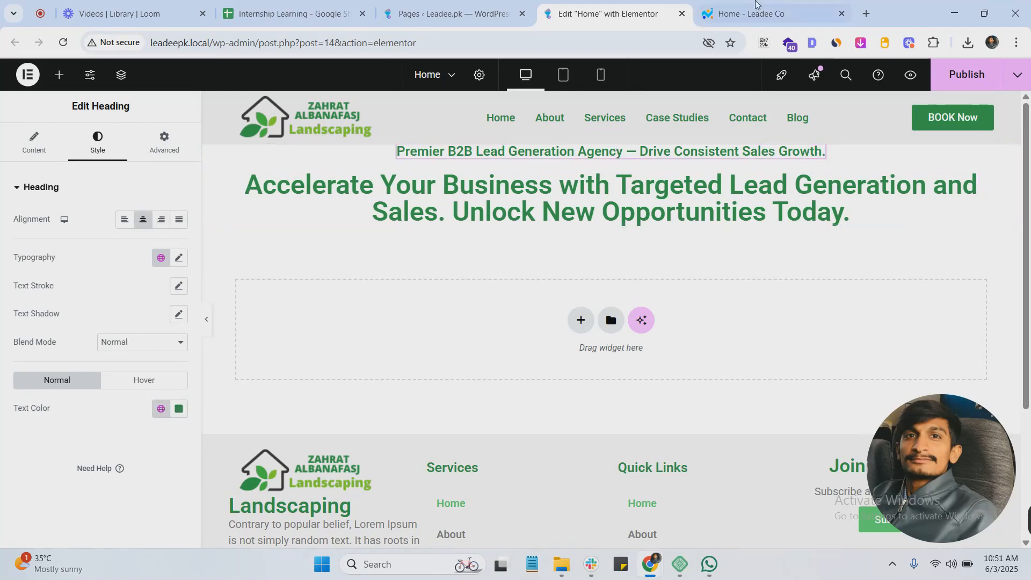
Step: Copy the description paragraph beneath the main heading on the leadee.co home page
{"action": "key", "text": "ctrl+Tab"}
{"action": "left_click", "coordinate": [615, 12]}
{"action": "key", "text": "ctrl+Tab"}
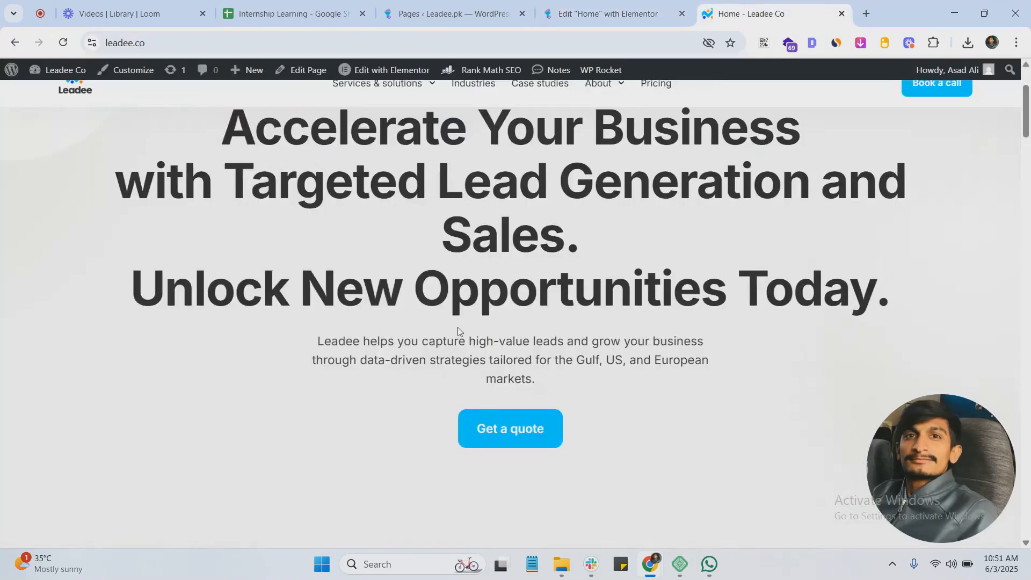
{"action": "left_click_drag", "start_coordinate": [351, 345], "coordinate": [613, 378]}
{"action": "key", "text": "ctrl+c"}
Step: Add a Text Editor widget below the H1 heading in Elementor and replace its content with the copied leadee.co description
{"action": "left_click", "coordinate": [612, 13]}
{"action": "left_click", "coordinate": [59, 74]}
{"action": "left_click_drag", "start_coordinate": [80, 243], "coordinate": [596, 236]}
{"action": "left_click", "coordinate": [157, 329]}
{"action": "key", "text": "ctrl+a"}
{"action": "key", "text": "ctrl+v"}
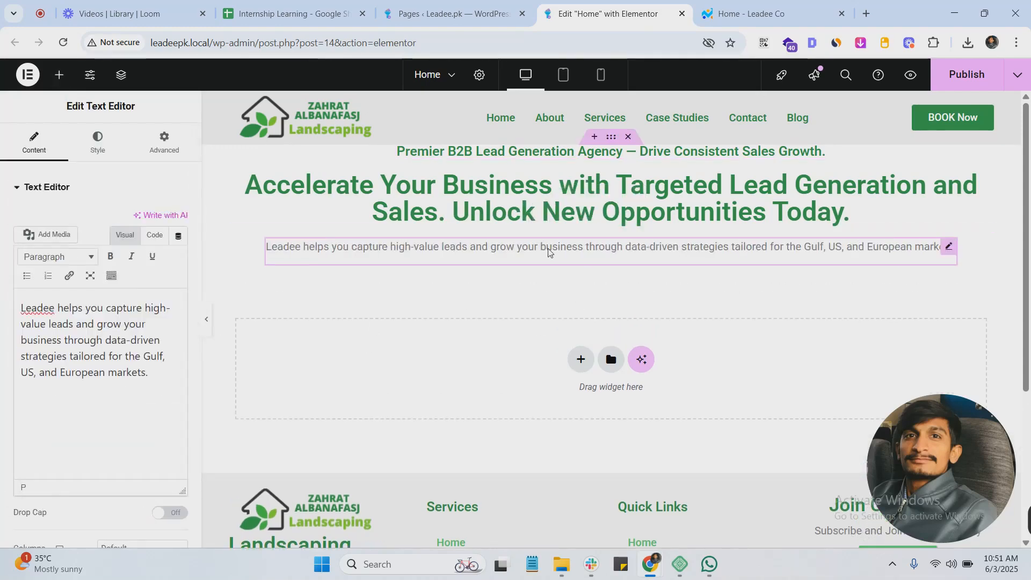
Step: Set the hero container's top and bottom padding to 50 px each
{"action": "left_click", "coordinate": [581, 242]}
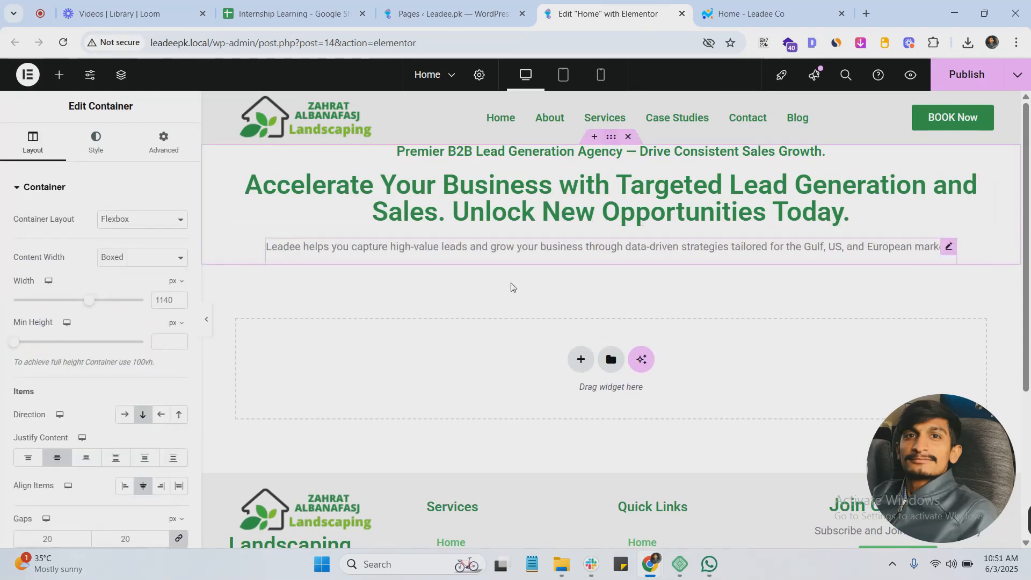
{"action": "left_click", "coordinate": [96, 143]}
{"action": "left_click", "coordinate": [163, 143]}
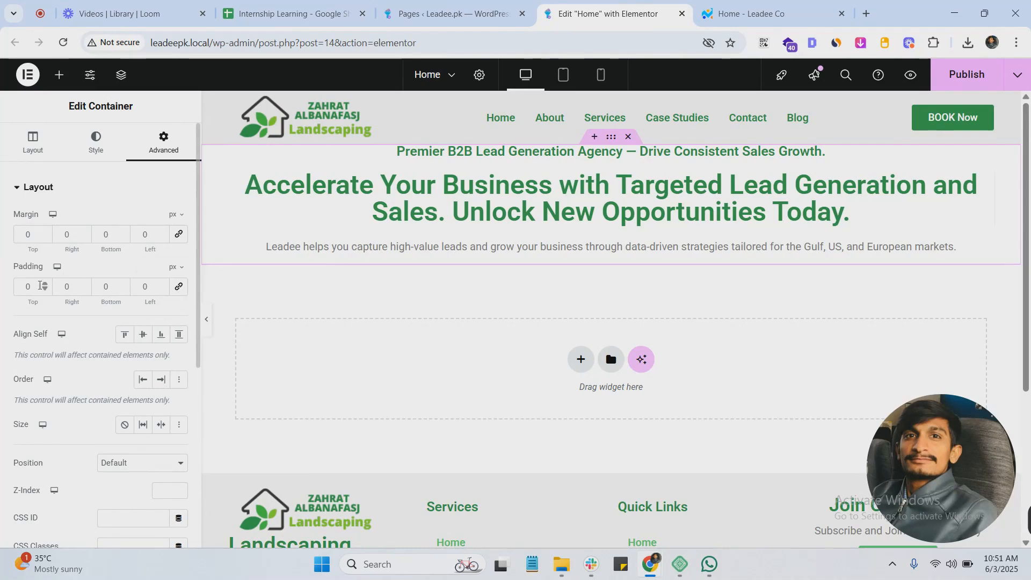
{"action": "left_click", "coordinate": [46, 287]}
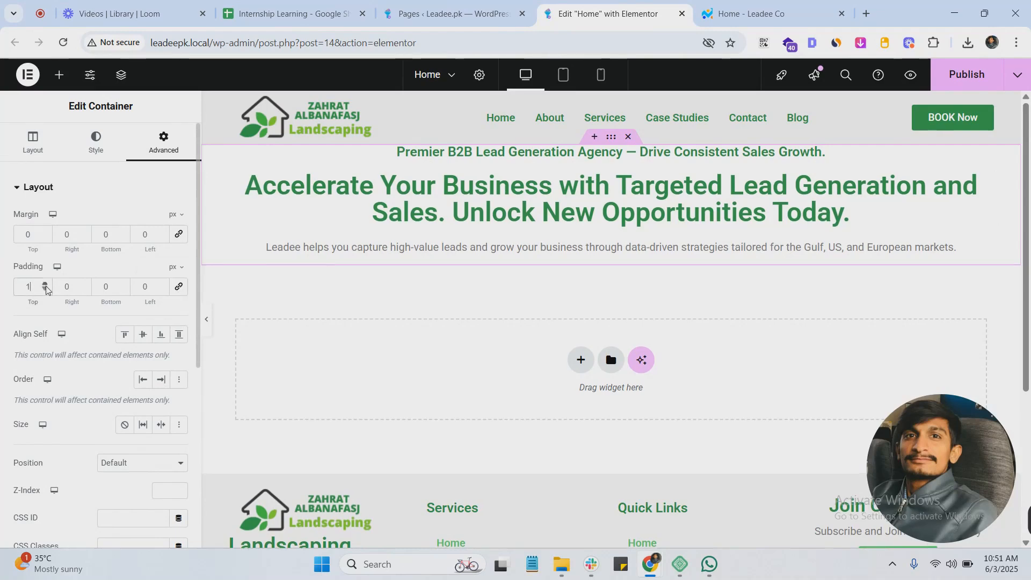
{"action": "key", "text": "BackSpace"}
{"action": "type", "text": "50"}
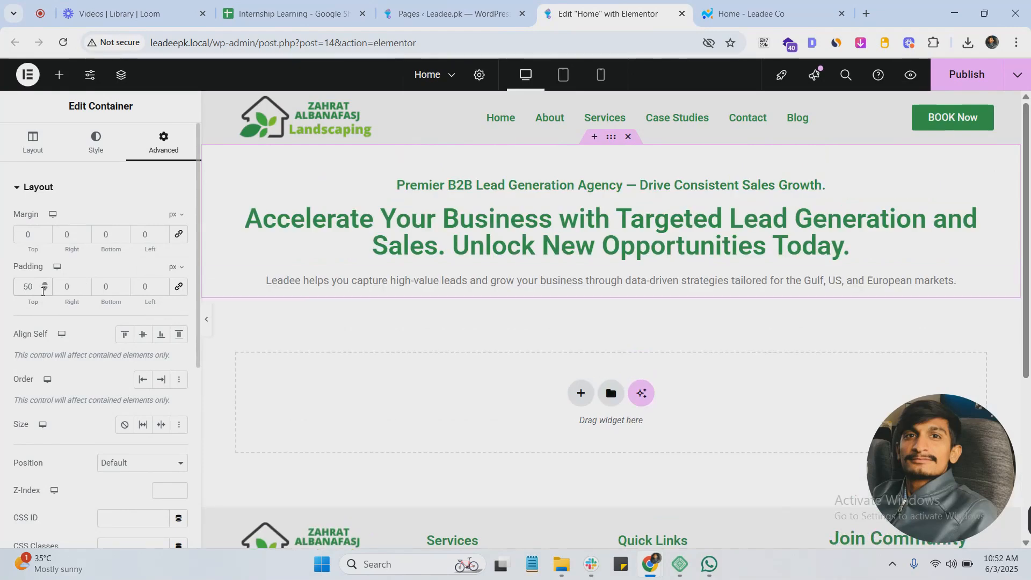
{"action": "left_click", "coordinate": [104, 285]}
{"action": "type", "text": "50"}
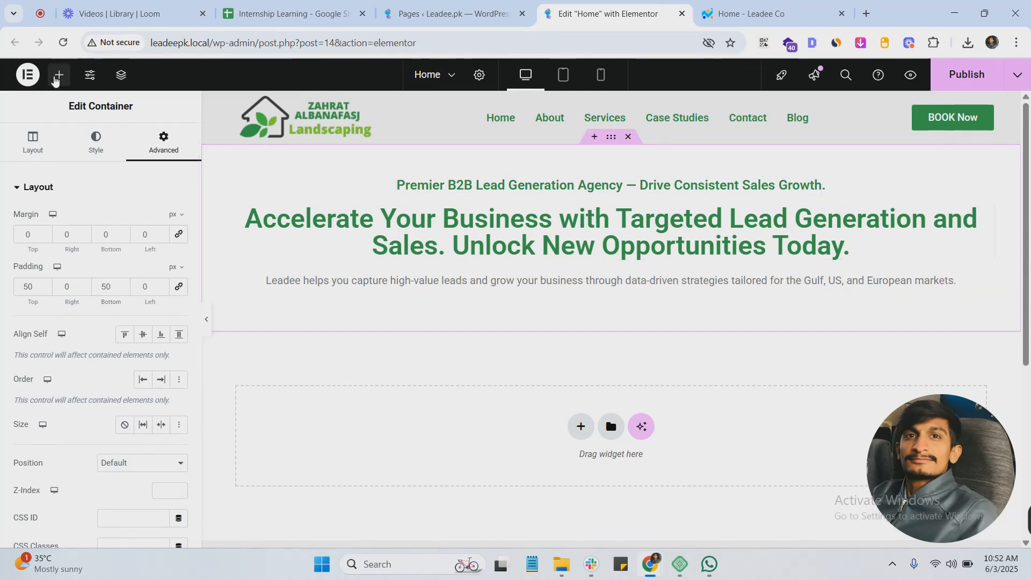
Step: Add a Button widget below the hero description and set its text to "Get Started"
{"action": "left_click", "coordinate": [59, 75]}
{"action": "type", "text": "bu"}
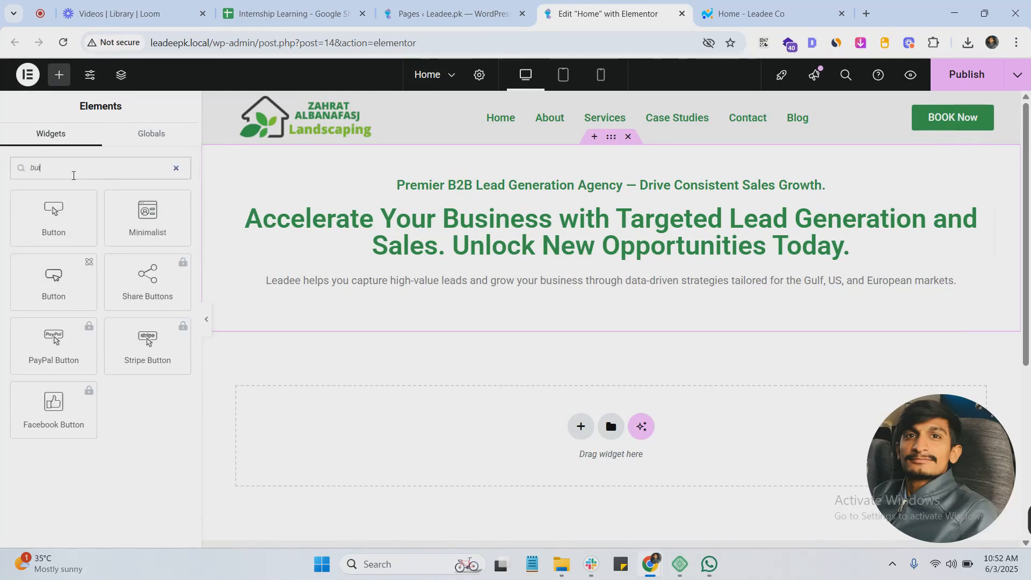
{"action": "left_click_drag", "start_coordinate": [70, 206], "coordinate": [613, 314]}
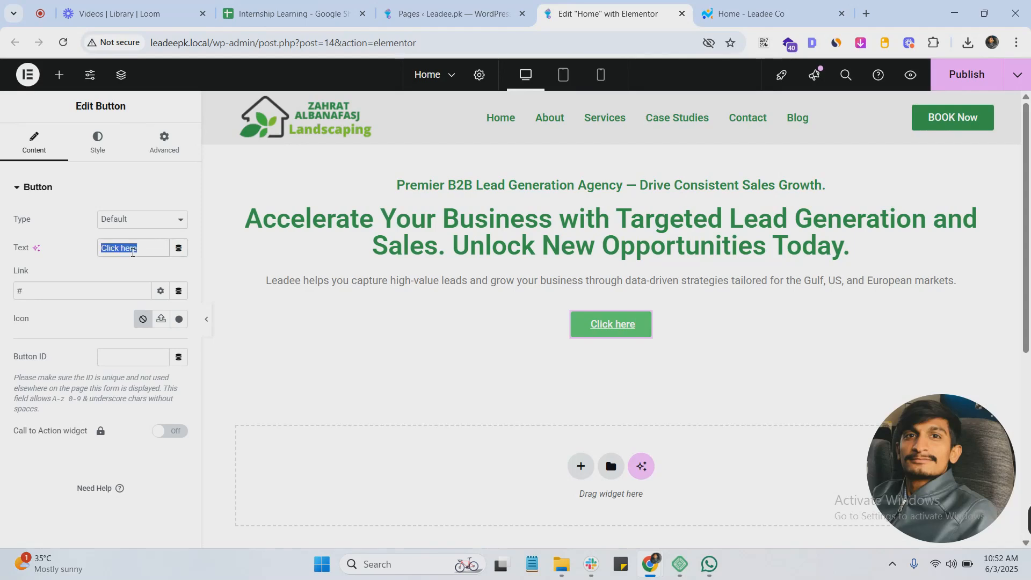
{"action": "key", "text": "Caps_Lock"}
{"action": "type", "text": "G"}
{"action": "key", "text": "Caps_Lock"}
{"action": "type", "text": "et Started"}
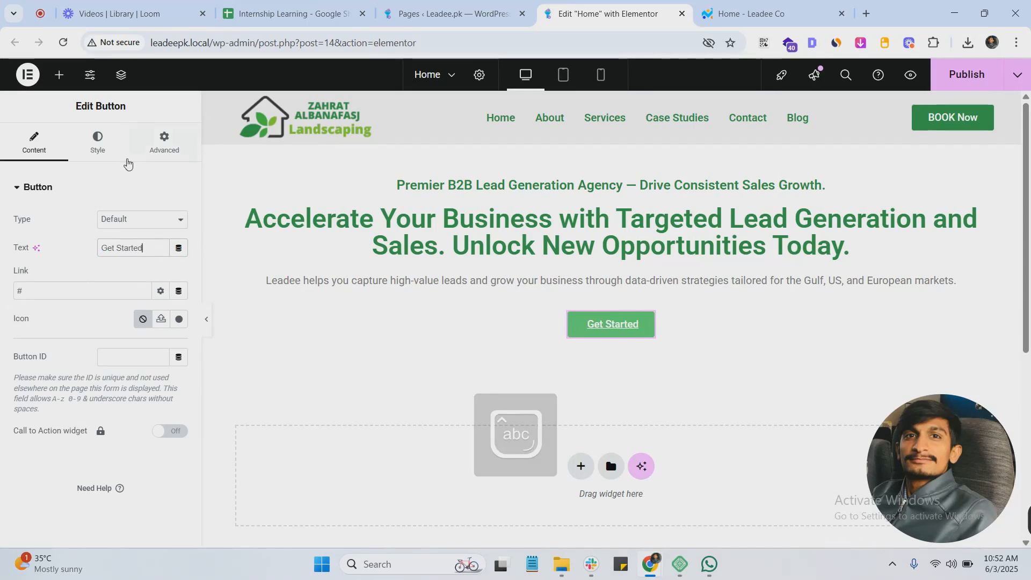
Step: Set the Get Started button's typography decoration to None
{"action": "left_click", "coordinate": [97, 142]}
{"action": "left_click", "coordinate": [178, 249]}
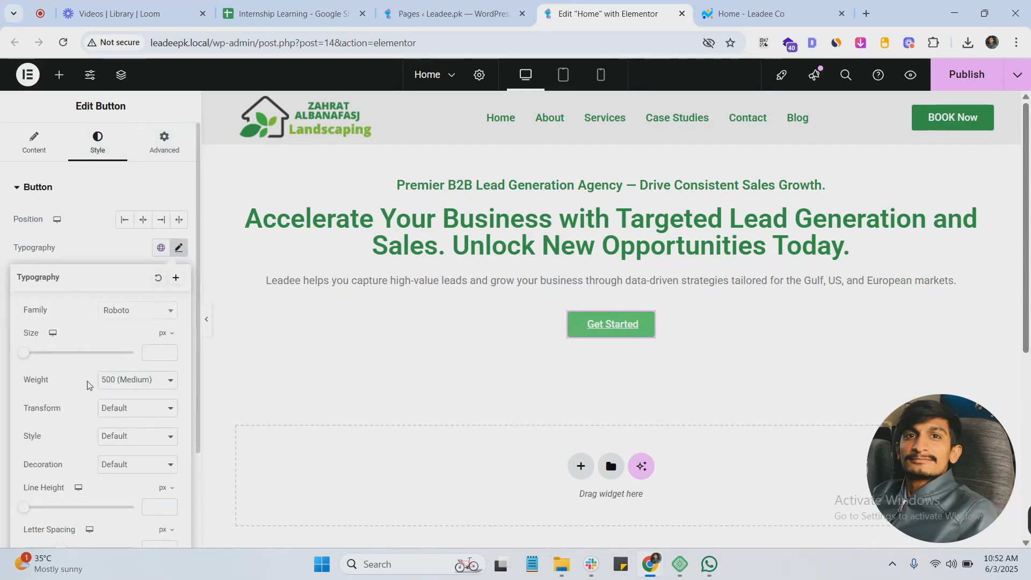
{"action": "scroll", "coordinate": [127, 325], "scroll_direction": "down", "scroll_amount": 2}
{"action": "left_click", "coordinate": [120, 342]}
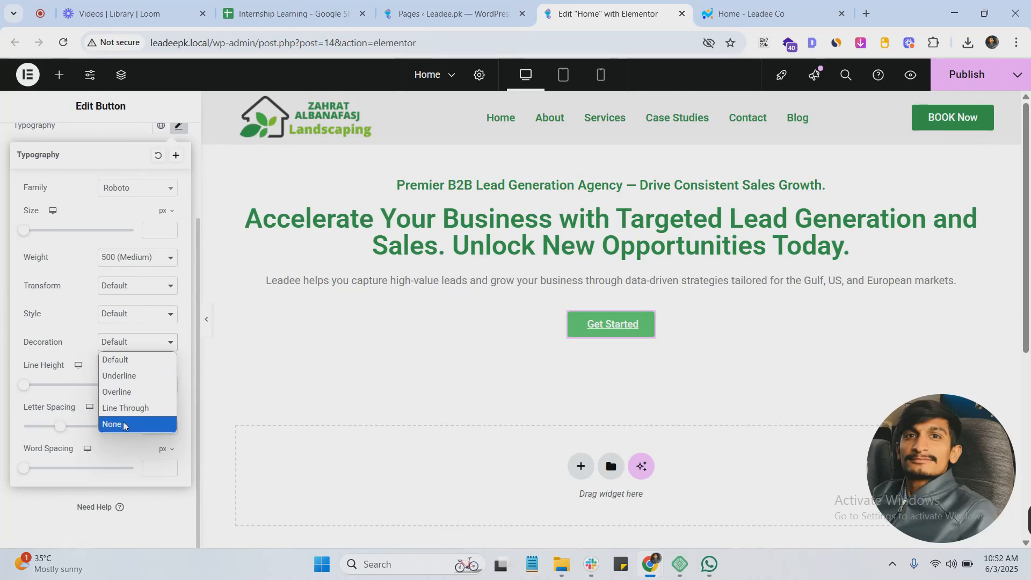
{"action": "left_click", "coordinate": [110, 424]}
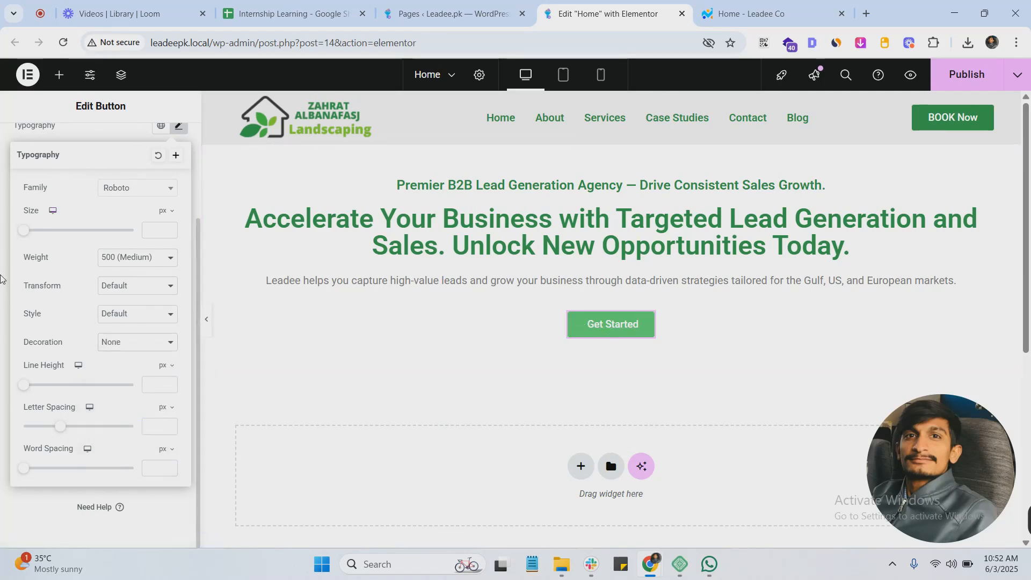
{"action": "left_click", "coordinate": [0, 279]}
{"action": "left_click", "coordinate": [283, 202]}
{"action": "left_click", "coordinate": [96, 142]}
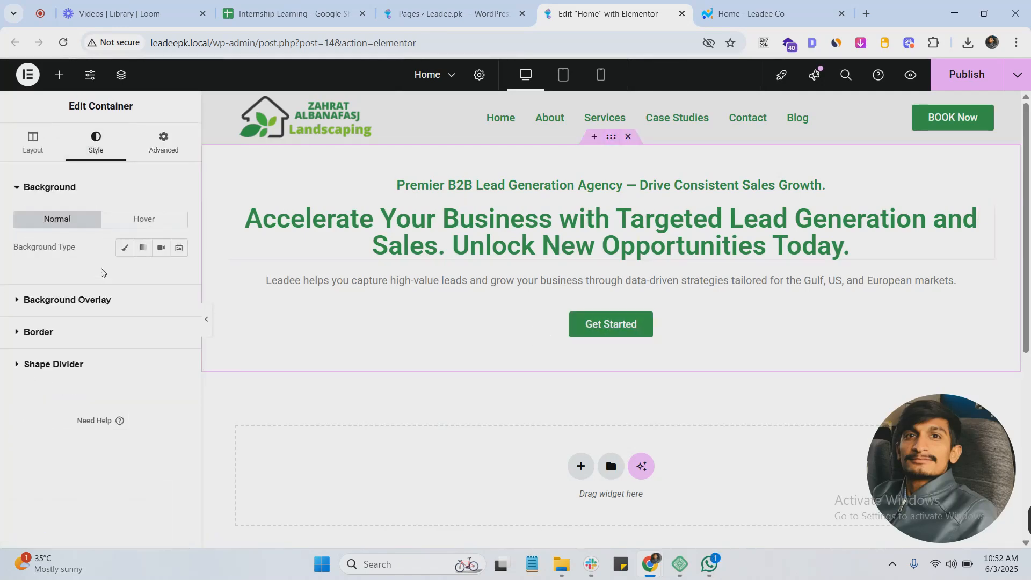
{"action": "left_click", "coordinate": [120, 242]}
{"action": "left_click", "coordinate": [101, 344]}
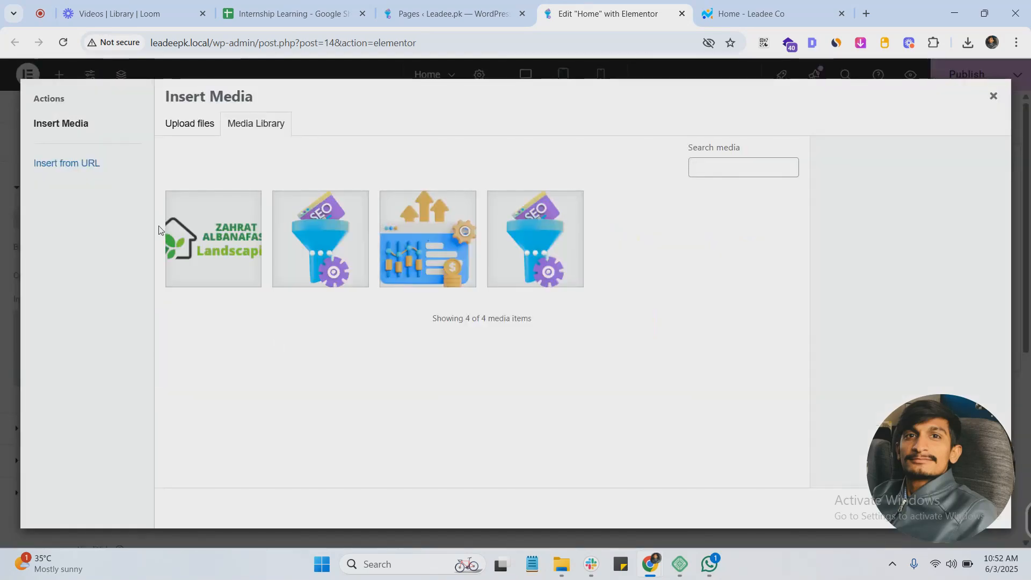
{"action": "left_click", "coordinate": [193, 126]}
{"action": "left_click", "coordinate": [571, 306]}
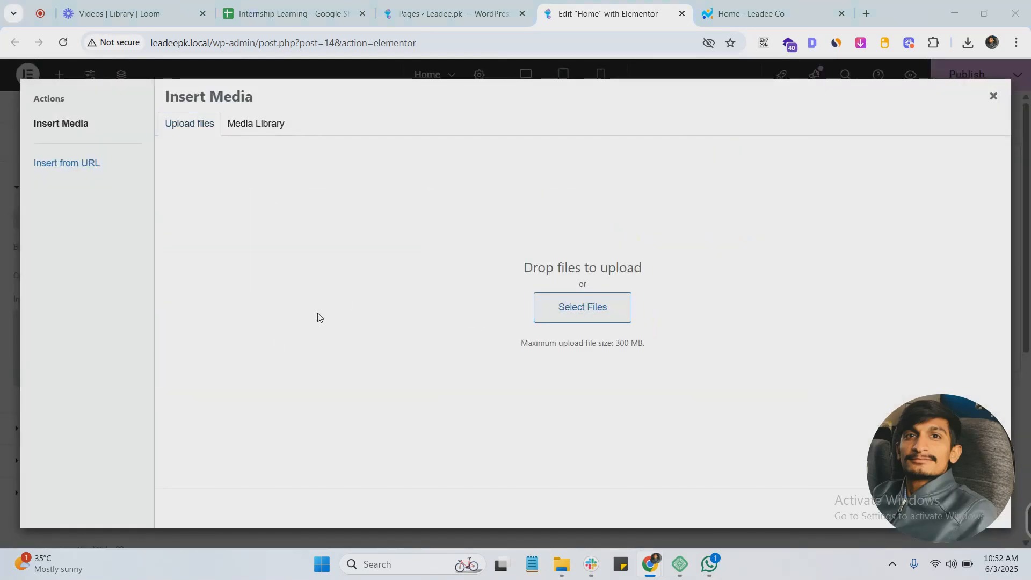
{"action": "scroll", "coordinate": [399, 255], "scroll_direction": "down", "scroll_amount": 10}
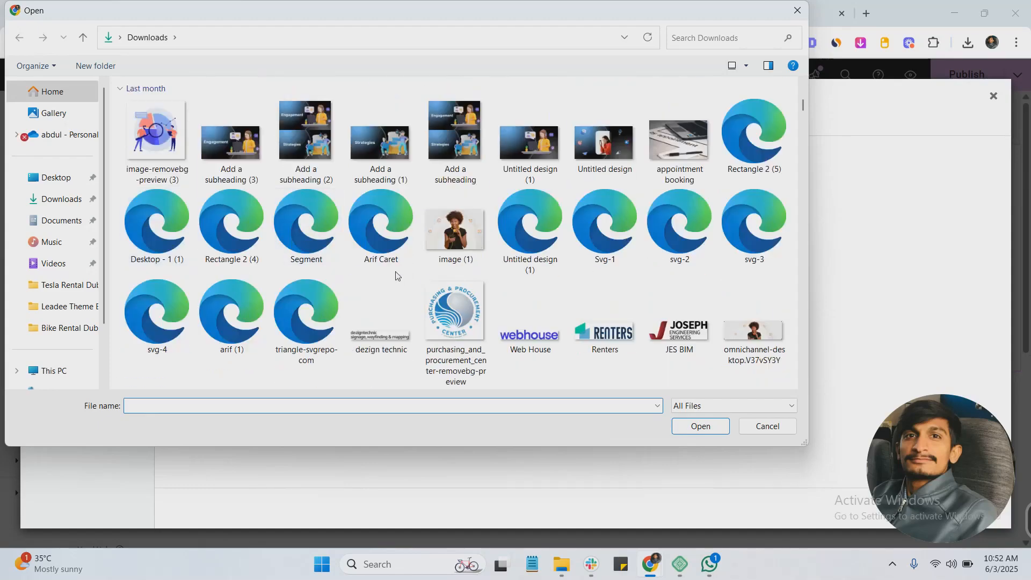
{"action": "scroll", "coordinate": [422, 262], "scroll_direction": "down", "scroll_amount": 15}
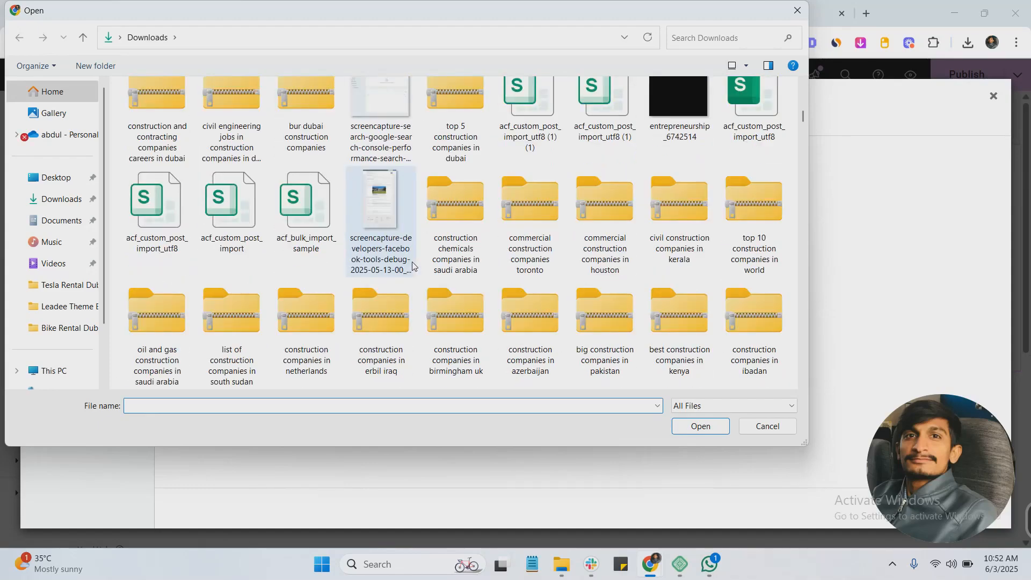
{"action": "scroll", "coordinate": [444, 250], "scroll_direction": "down", "scroll_amount": 10}
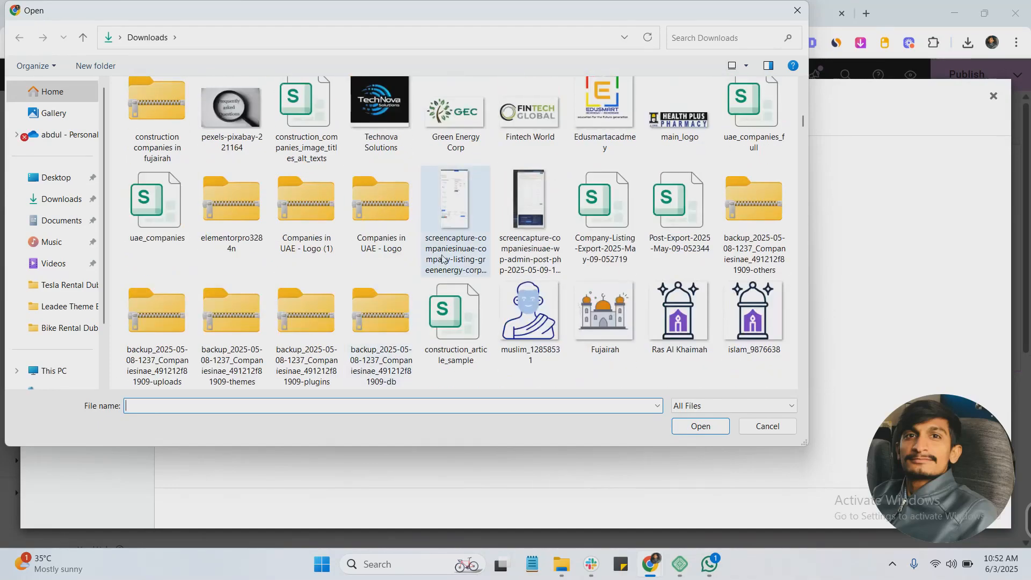
{"action": "scroll", "coordinate": [424, 258], "scroll_direction": "up", "scroll_amount": 2}
{"action": "scroll", "coordinate": [392, 247], "scroll_direction": "down", "scroll_amount": 4}
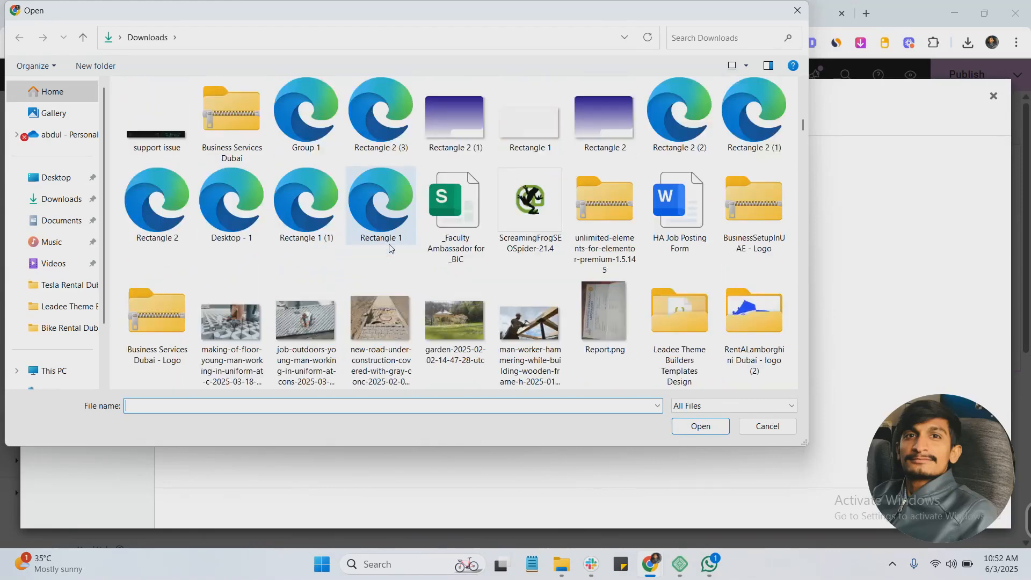
{"action": "left_click", "coordinate": [455, 321]}
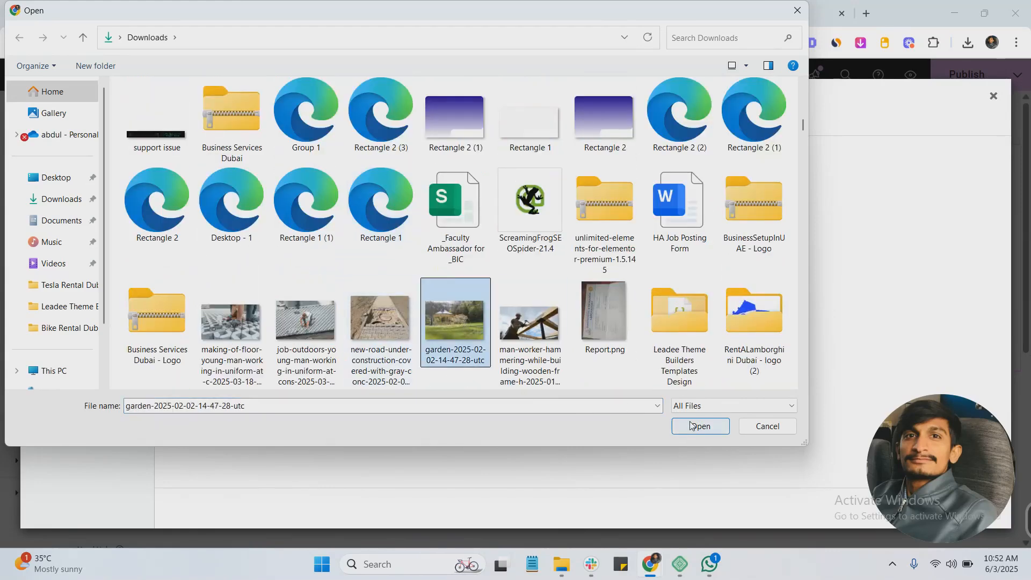
{"action": "key", "text": "Return"}
Step: Insert the uploaded garden image as the hero container's background image
{"action": "left_click_drag", "start_coordinate": [943, 434], "coordinate": [953, 318]}
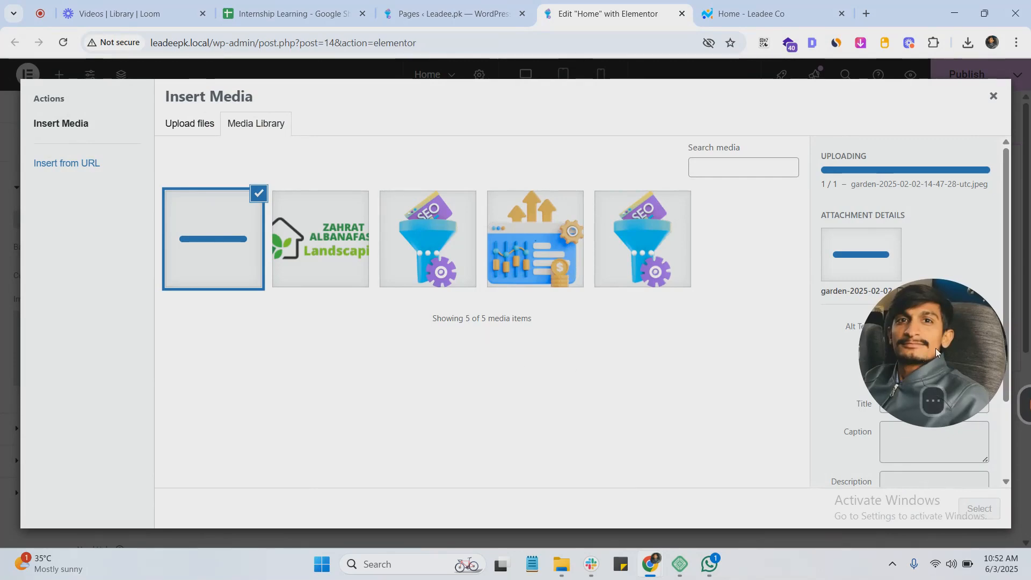
{"action": "left_click", "coordinate": [190, 123]}
{"action": "left_click", "coordinate": [255, 123]}
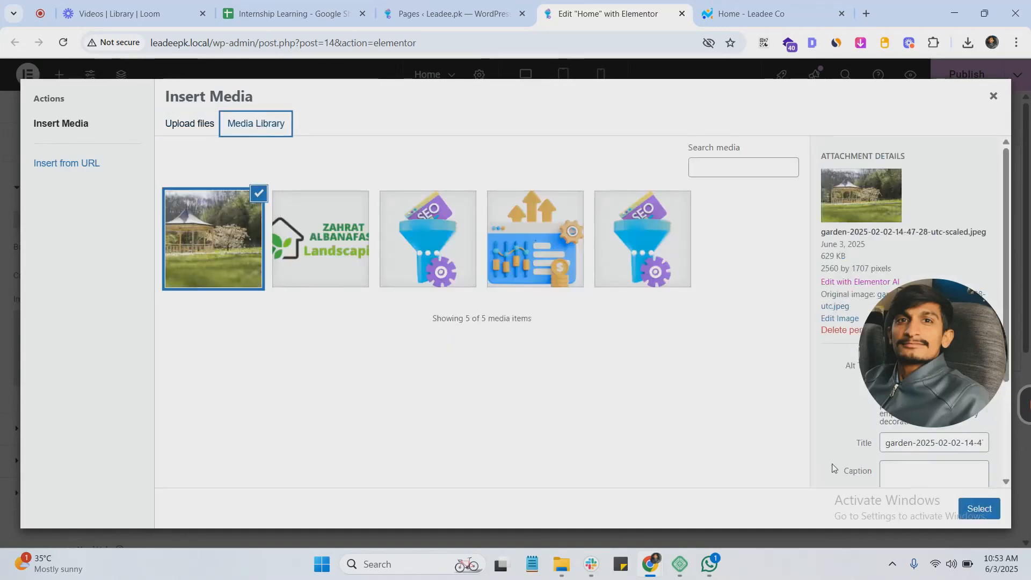
{"action": "left_click", "coordinate": [979, 508]}
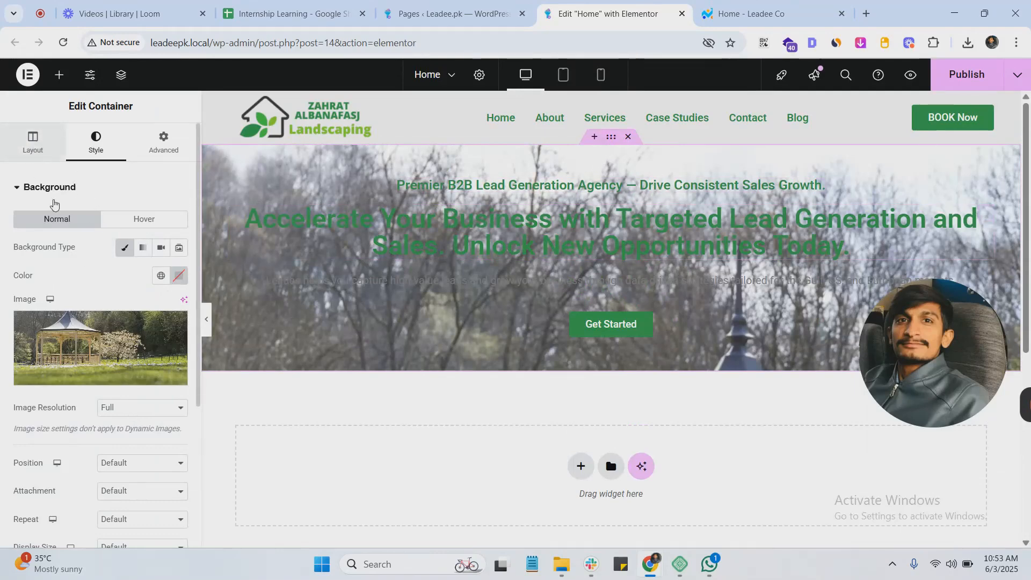
Step: Set the hero background image's position to Center Center
{"action": "scroll", "coordinate": [70, 268], "scroll_direction": "down", "scroll_amount": 4}
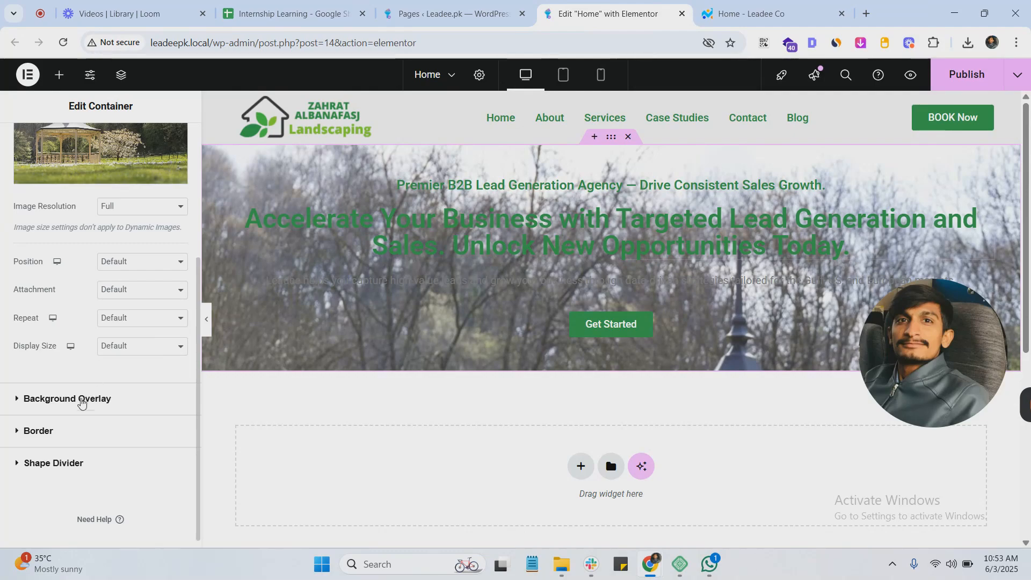
{"action": "left_click", "coordinate": [80, 407]}
{"action": "left_click", "coordinate": [36, 189]}
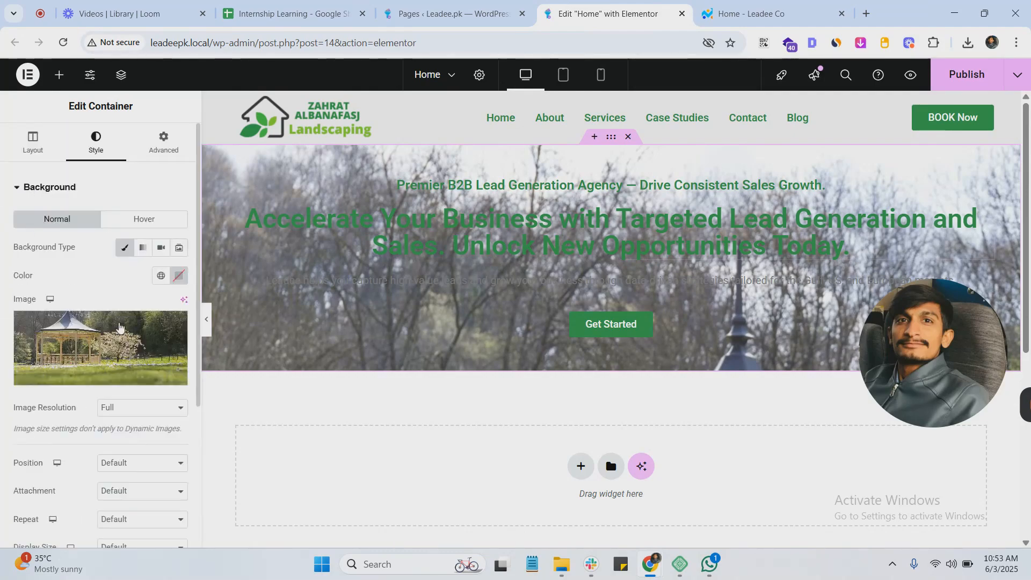
{"action": "left_click", "coordinate": [121, 461]}
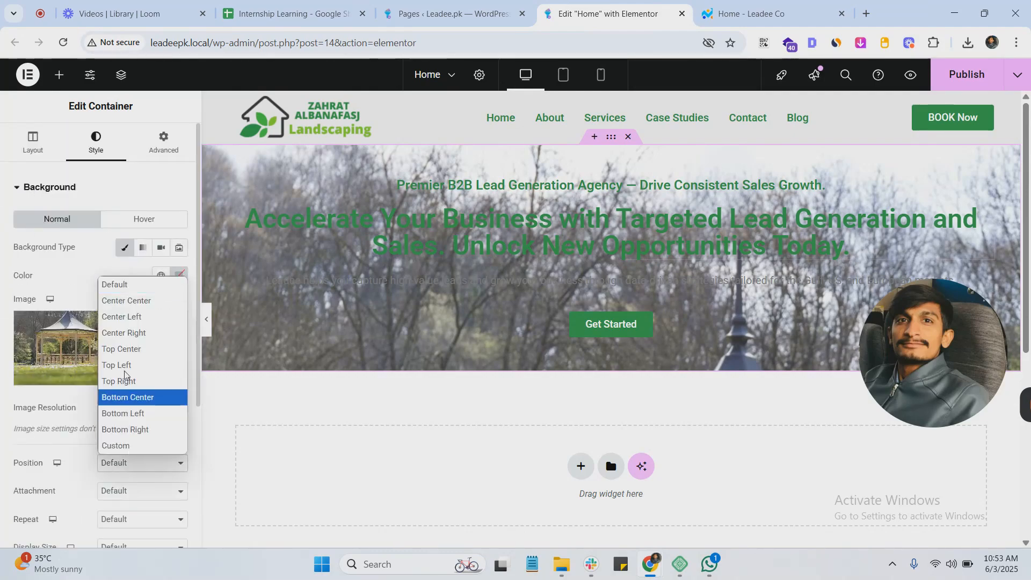
{"action": "left_click", "coordinate": [120, 298]}
Step: Set the hero background image to No-repeat with a Cover display size
{"action": "scroll", "coordinate": [65, 352], "scroll_direction": "down", "scroll_amount": 1}
{"action": "scroll", "coordinate": [66, 351], "scroll_direction": "down", "scroll_amount": 1}
{"action": "left_click", "coordinate": [119, 356]}
{"action": "left_click", "coordinate": [115, 373]}
{"action": "left_click", "coordinate": [119, 385]}
{"action": "left_click", "coordinate": [119, 419]}
{"action": "left_click", "coordinate": [119, 413]}
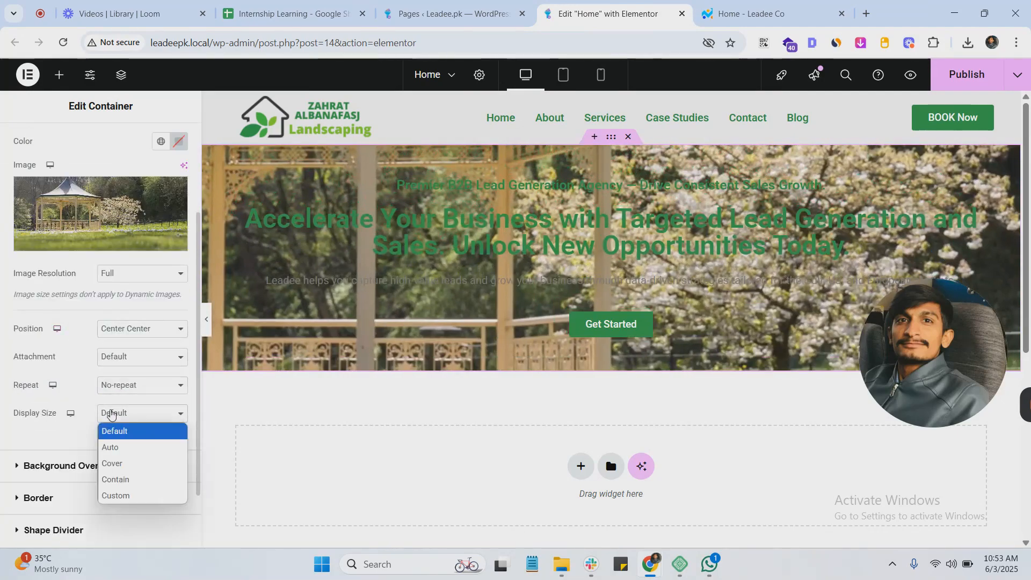
{"action": "left_click", "coordinate": [116, 463]}
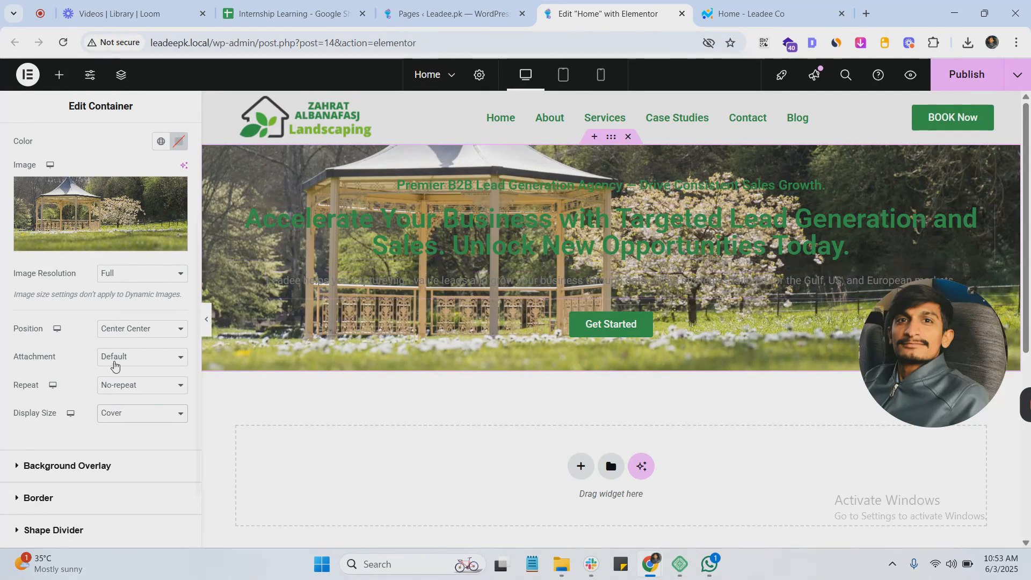
Step: Set the hero container's column and row gaps to 20 px with the values linked
{"action": "scroll", "coordinate": [25, 202], "scroll_direction": "up", "scroll_amount": 3}
{"action": "left_click", "coordinate": [33, 145]}
{"action": "scroll", "coordinate": [70, 384], "scroll_direction": "down", "scroll_amount": 3}
{"action": "left_click", "coordinate": [179, 338]}
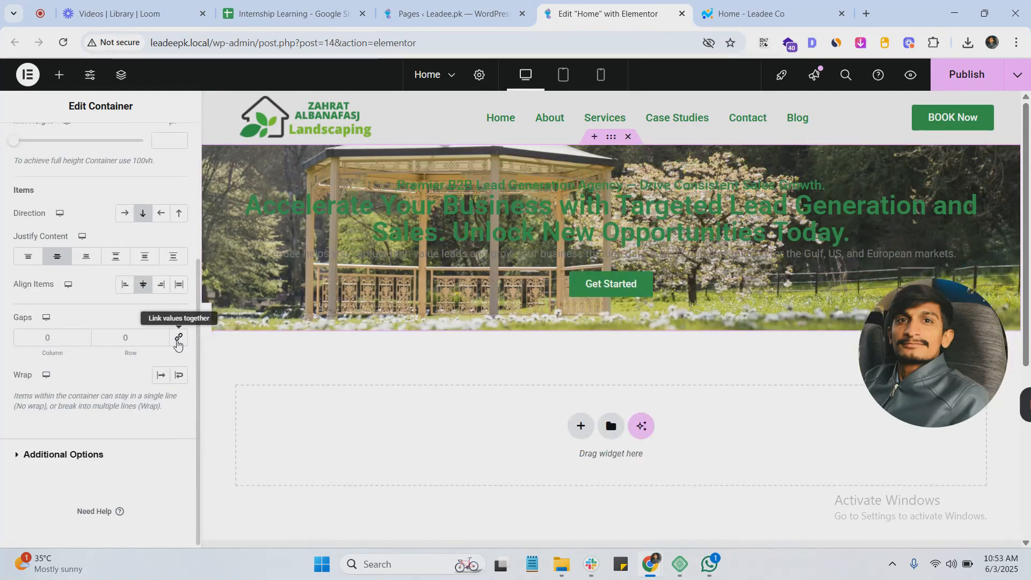
{"action": "left_click", "coordinate": [124, 338]}
{"action": "type", "text": "2"}
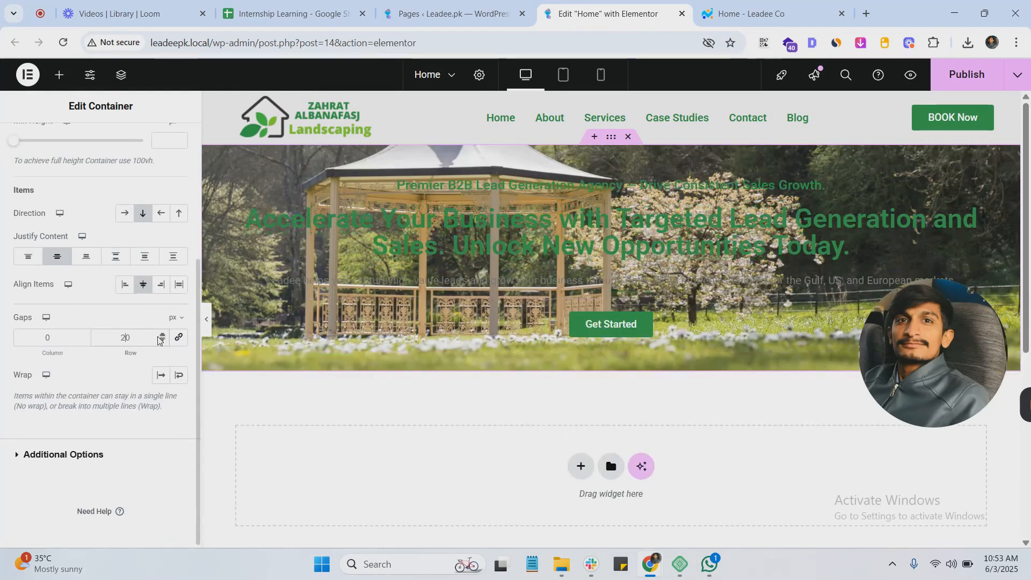
{"action": "left_click", "coordinate": [178, 338]}
{"action": "type", "text": "2"}
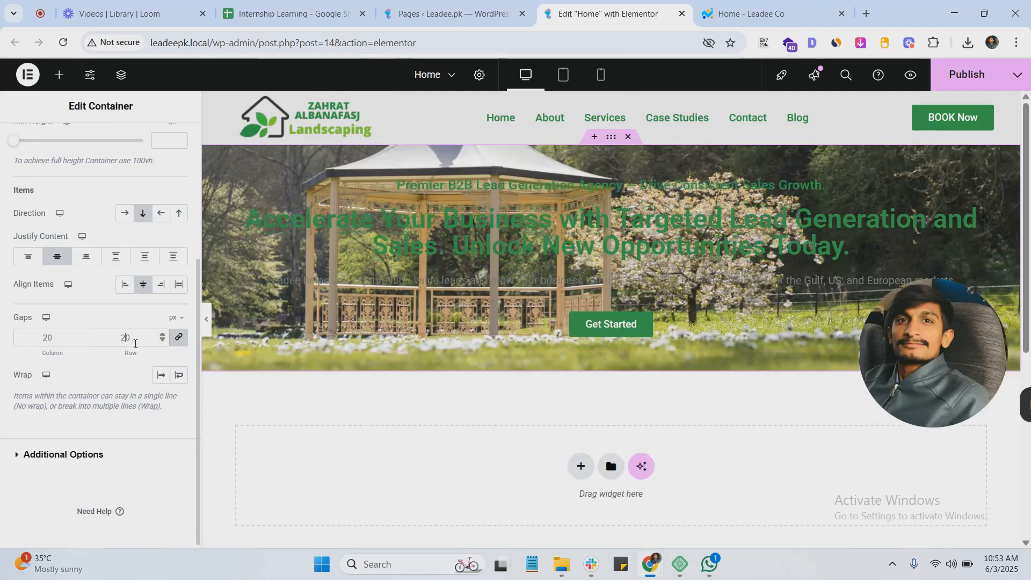
Step: Set the hero container's minimum height to 100 vh
{"action": "scroll", "coordinate": [89, 376], "scroll_direction": "up", "scroll_amount": 3}
{"action": "scroll", "coordinate": [102, 285], "scroll_direction": "down", "scroll_amount": 2}
{"action": "scroll", "coordinate": [99, 309], "scroll_direction": "up", "scroll_amount": 5}
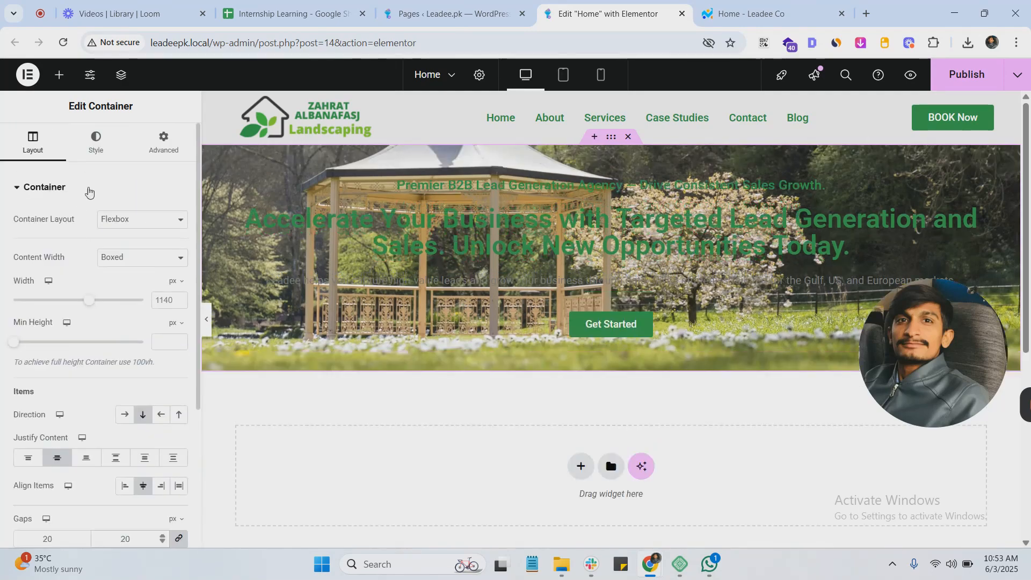
{"action": "left_click", "coordinate": [96, 141]}
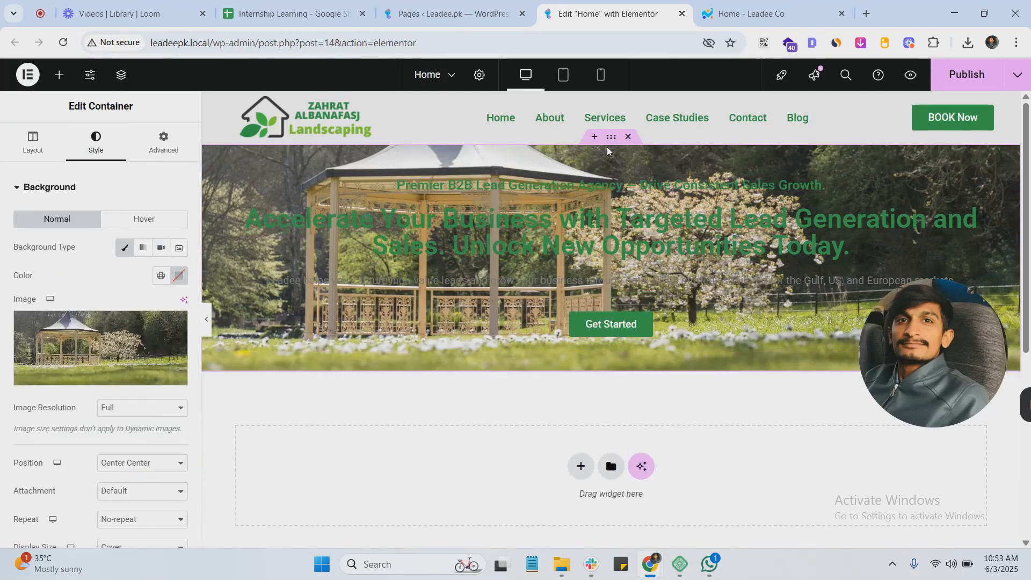
{"action": "left_click", "coordinate": [24, 139]}
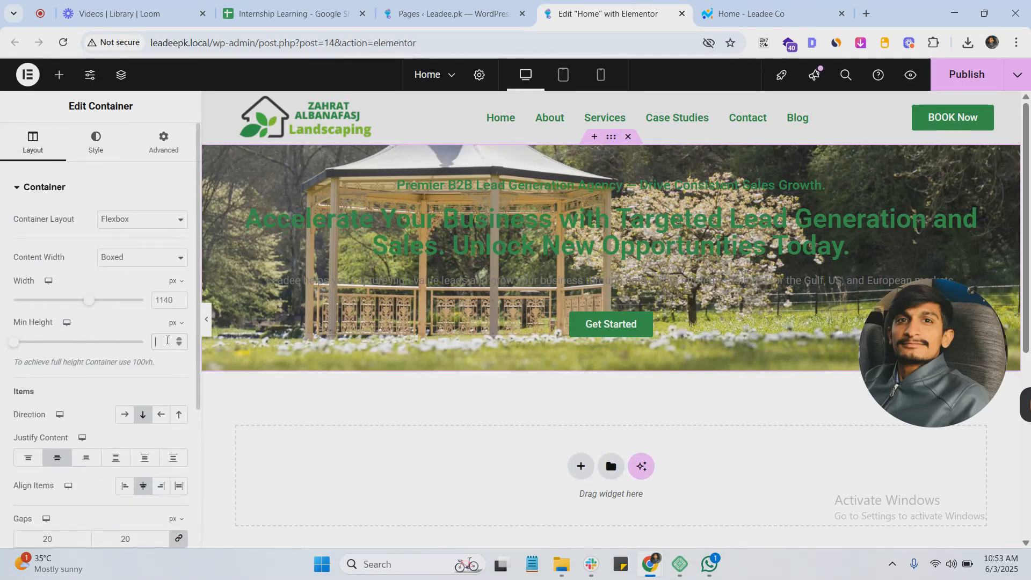
{"action": "left_click", "coordinate": [172, 383]}
{"action": "left_click", "coordinate": [158, 346]}
{"action": "type", "text": "100"}
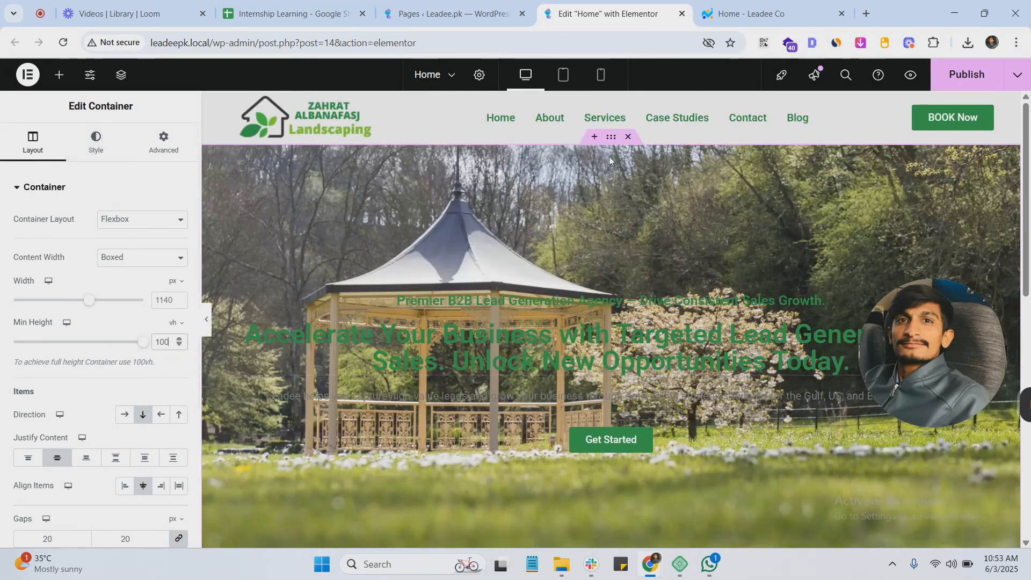
Step: Enable a Classic background overlay on the hero container
{"action": "left_click", "coordinate": [96, 142]}
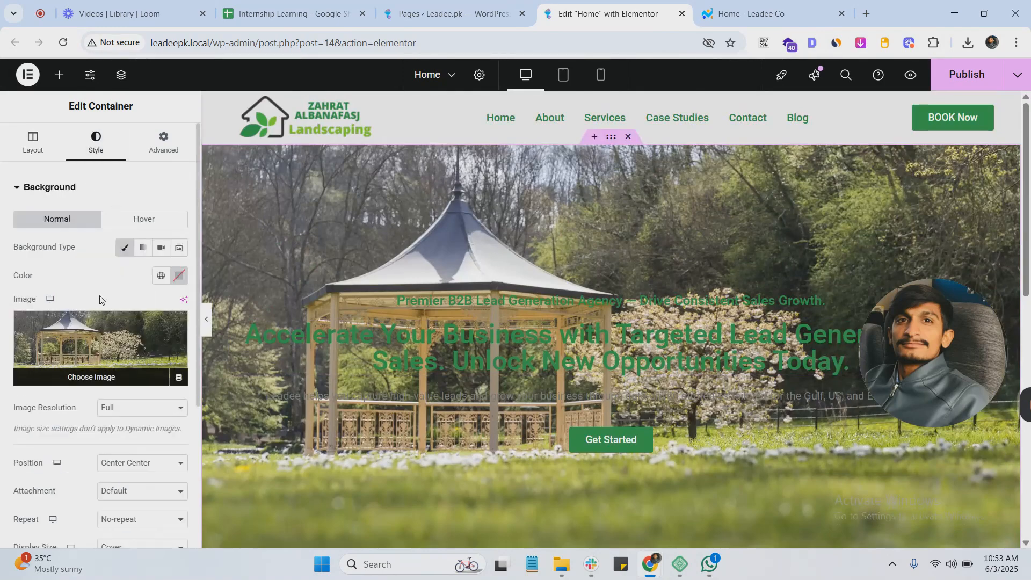
{"action": "scroll", "coordinate": [80, 327], "scroll_direction": "down", "scroll_amount": 3}
{"action": "left_click", "coordinate": [84, 382]}
{"action": "left_click", "coordinate": [160, 279]}
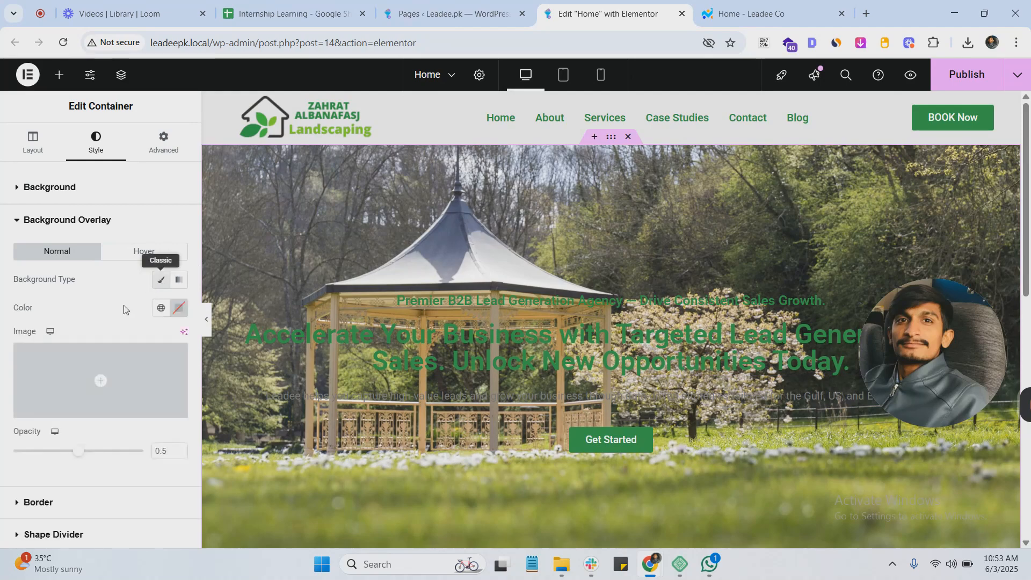
Step: Apply the global Theme Color to the hero container's background overlay
{"action": "left_click", "coordinate": [161, 307]}
{"action": "left_click", "coordinate": [177, 307]}
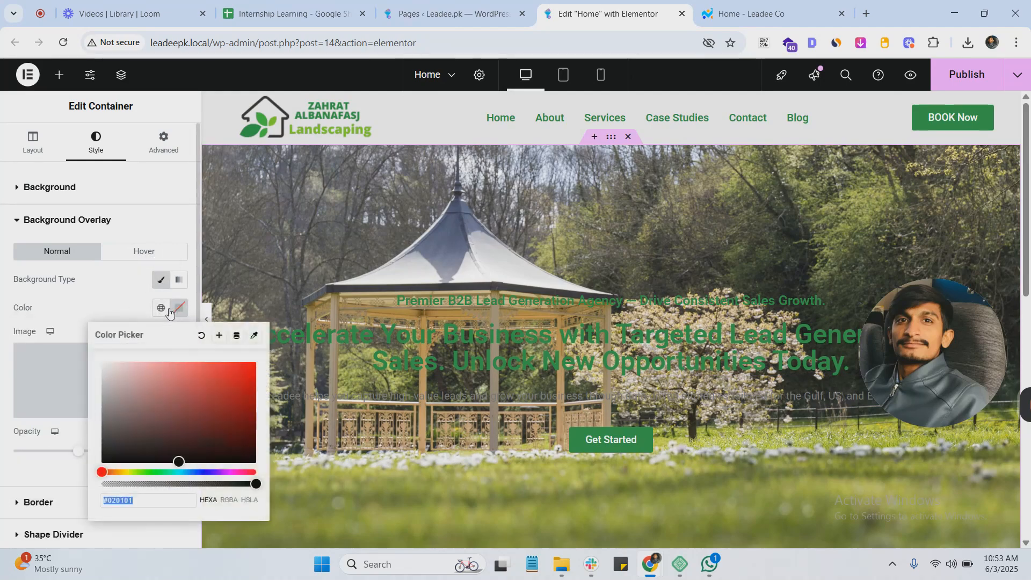
{"action": "left_click", "coordinate": [159, 312]}
{"action": "left_click", "coordinate": [161, 310]}
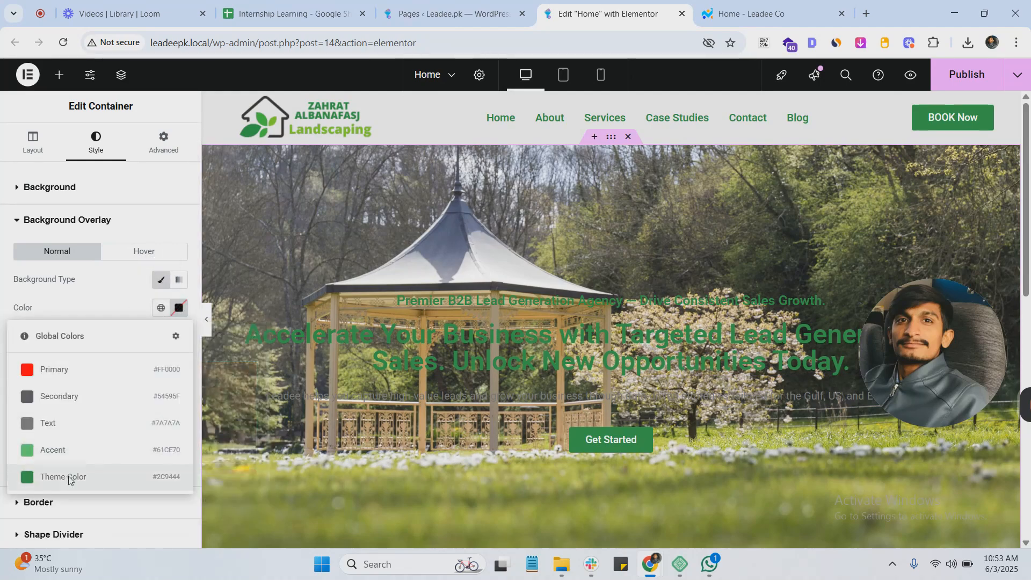
{"action": "left_click", "coordinate": [71, 477]}
Step: Change the hero background overlay's color to black (#000000)
{"action": "left_click", "coordinate": [178, 307]}
{"action": "mouse_move", "coordinate": [163, 428]}
{"action": "left_mouse_down"}
{"action": "mouse_move", "coordinate": [145, 397]}
{"action": "mouse_move", "coordinate": [156, 466]}
{"action": "left_mouse_up"}
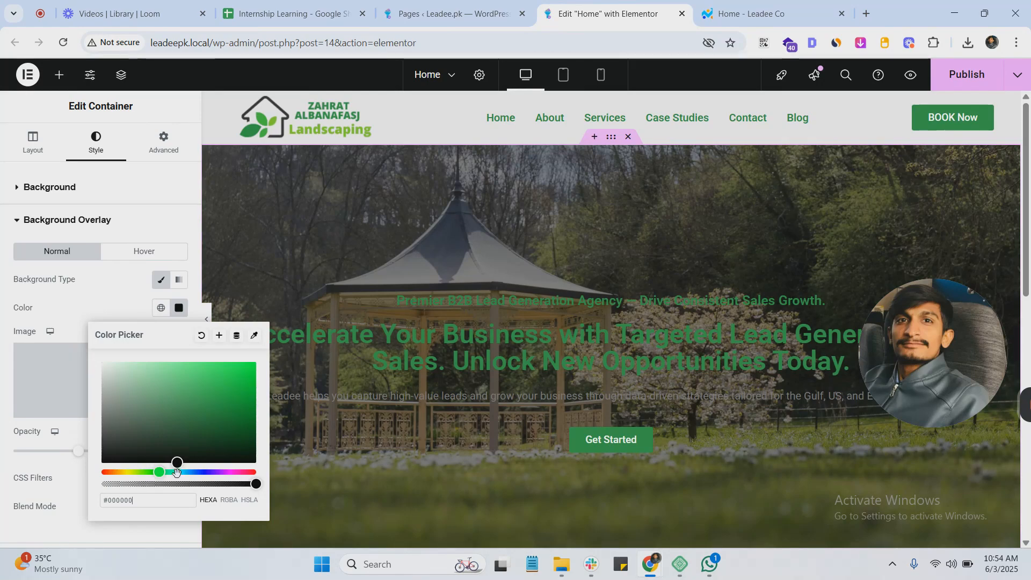
{"action": "left_click", "coordinate": [73, 477]}
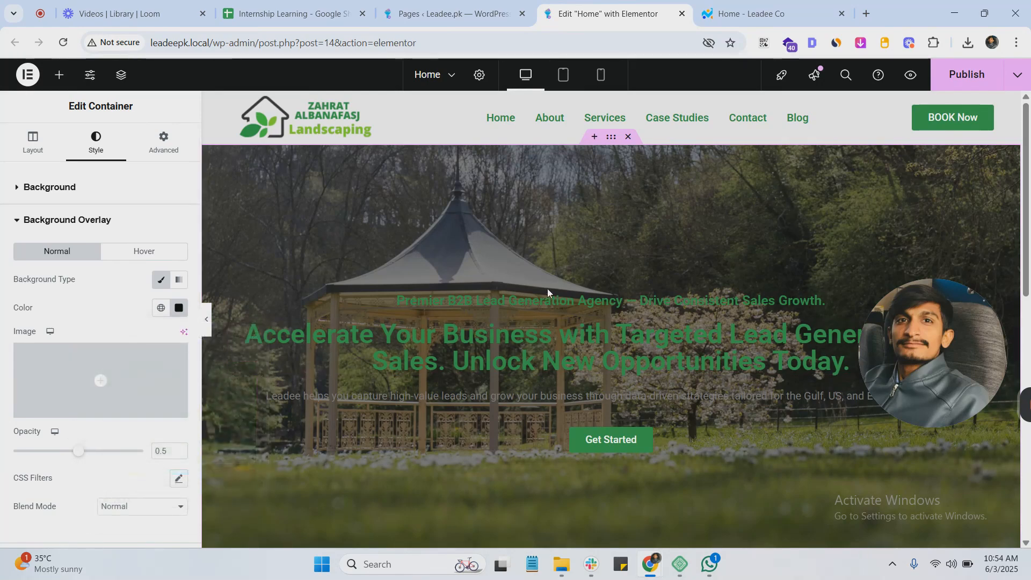
Step: Set the text color of the hero's small "Premier B2B Lead Generation Agency" heading to white (#FFFFFF)
{"action": "left_click", "coordinate": [545, 304]}
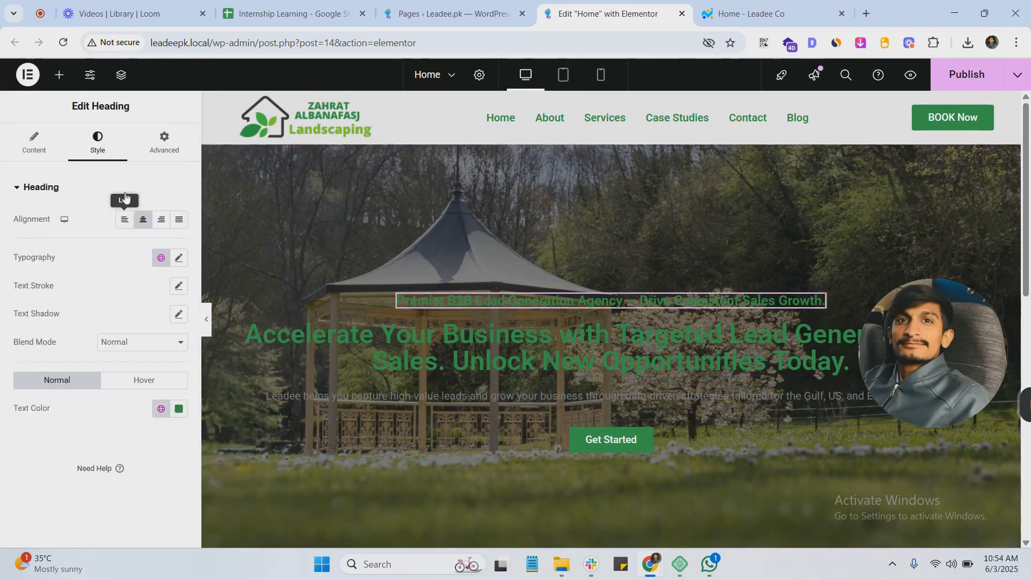
{"action": "left_click", "coordinate": [17, 150]}
{"action": "left_click", "coordinate": [95, 144]}
{"action": "left_click", "coordinate": [160, 409]}
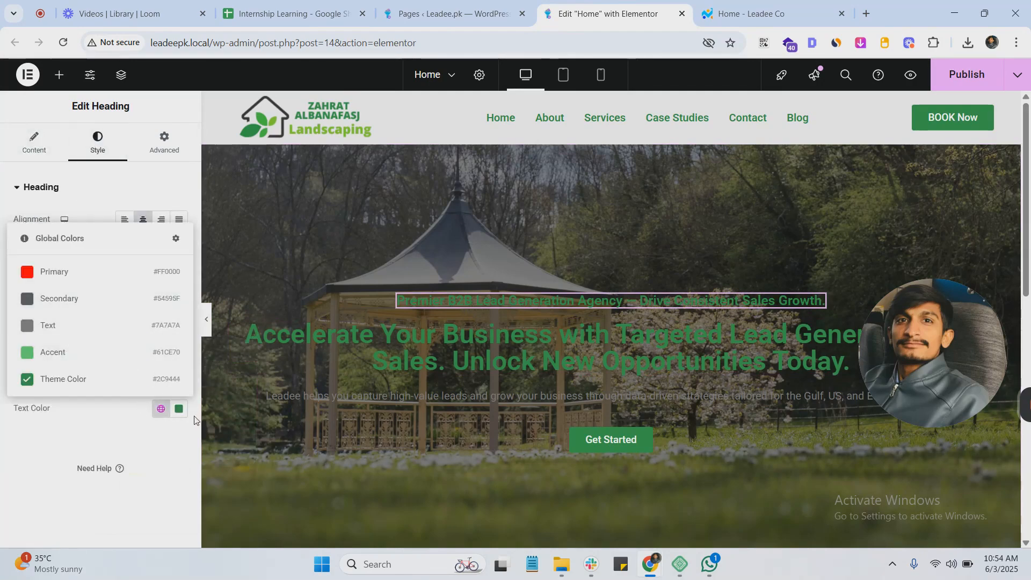
{"action": "left_click", "coordinate": [179, 408]}
{"action": "left_click_drag", "start_coordinate": [167, 253], "coordinate": [104, 238]}
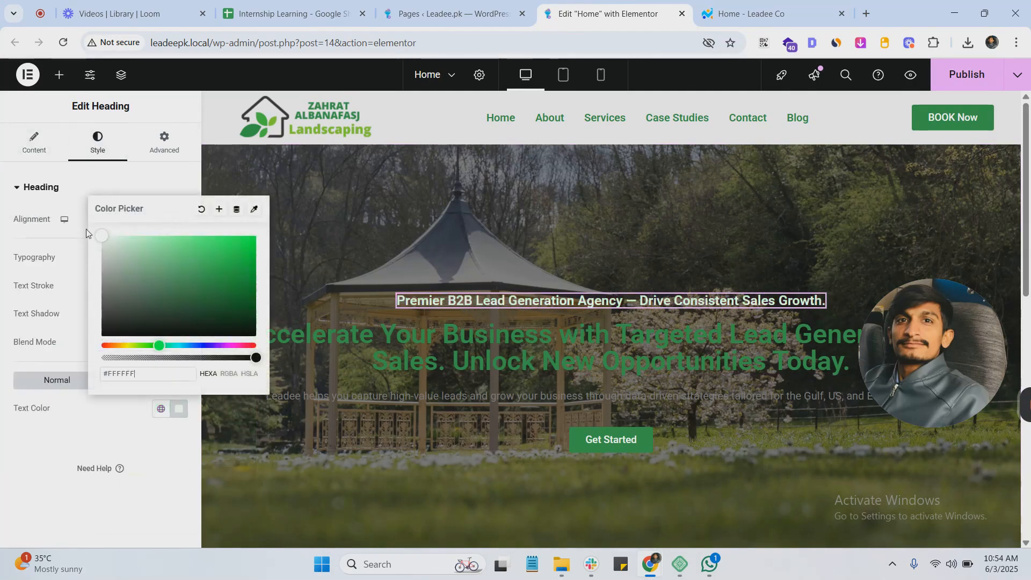
Step: Save the white text color as a new global color named "Theme White"
{"action": "left_click", "coordinate": [219, 209]}
{"action": "triple_click", "coordinate": [439, 305]}
{"action": "key", "text": "Caps_Lock"}
{"action": "type", "text": "THE"}
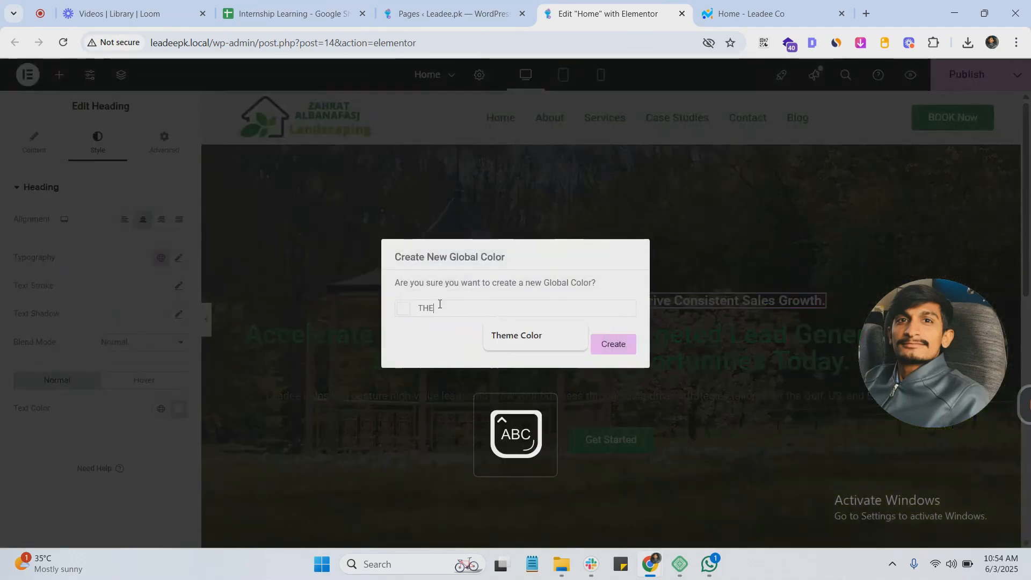
{"action": "type", "text": "me"}
{"action": "key", "text": "Caps_Lock"}
{"action": "type", "text": "White"}
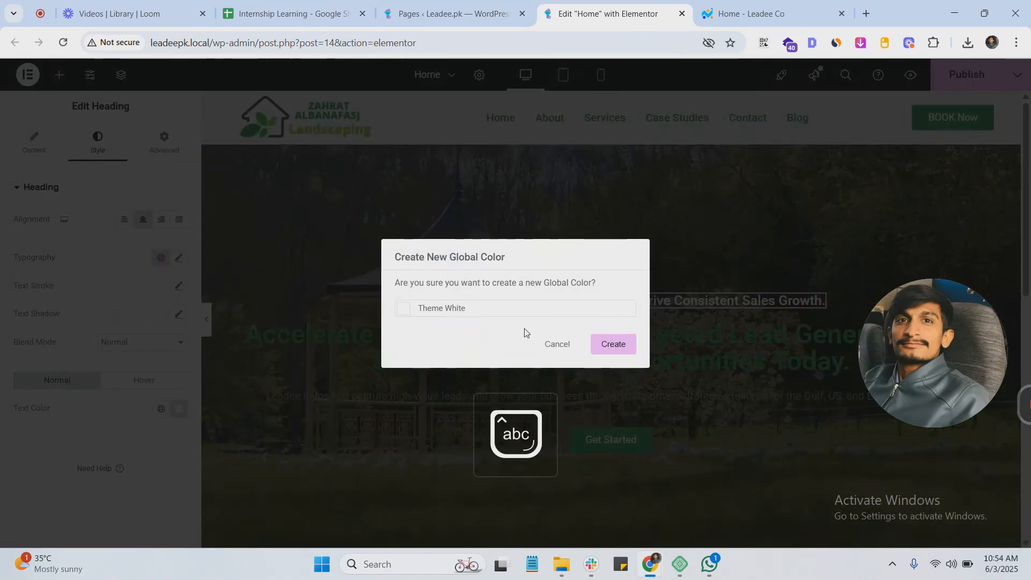
{"action": "left_click", "coordinate": [612, 345]}
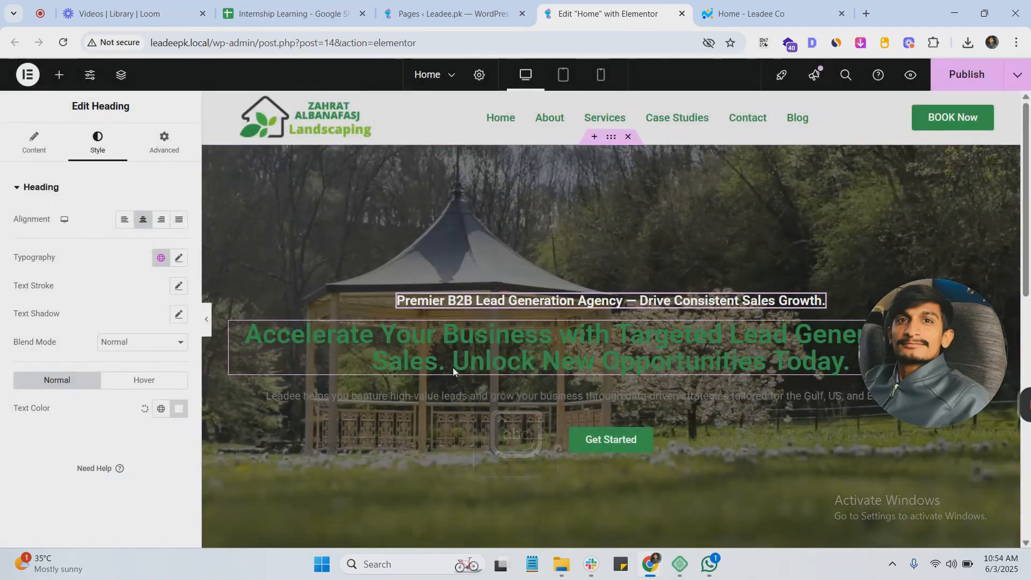
Step: Apply the global Theme White color to the hero's main heading and the paragraph below it
{"action": "left_click", "coordinate": [161, 409]}
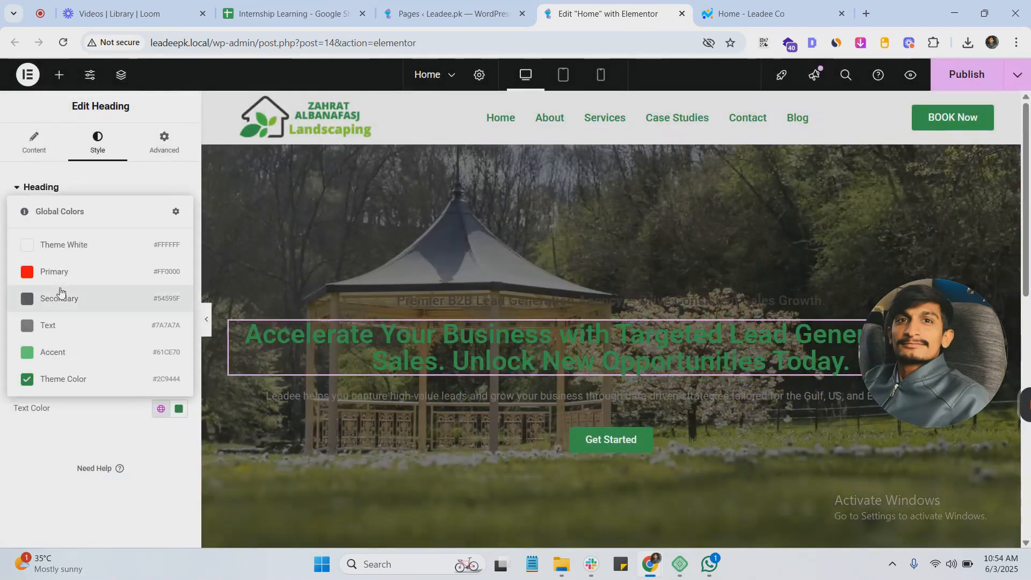
{"action": "left_click", "coordinate": [66, 246]}
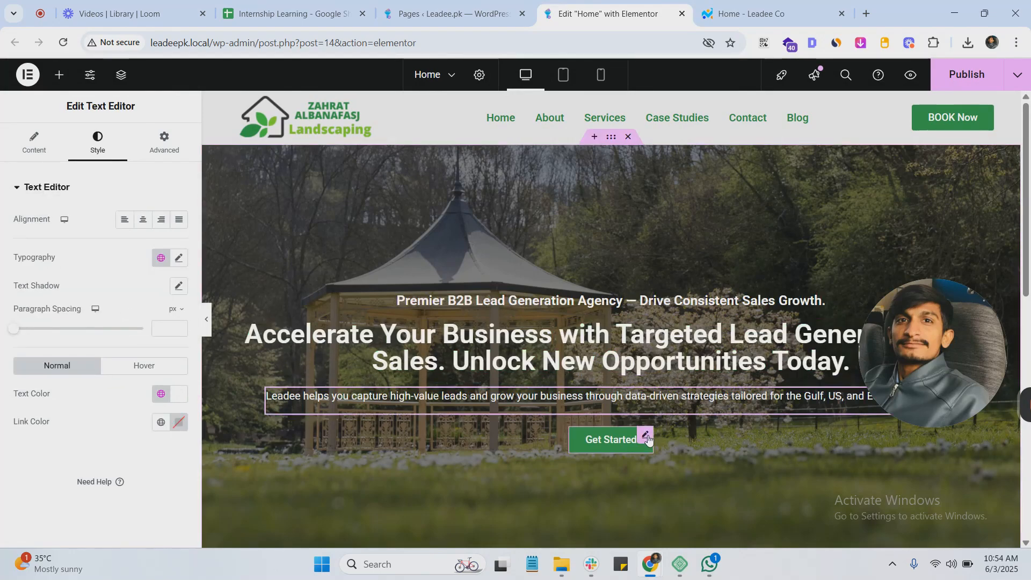
Step: Set the Get Started button's hover text color to the global Theme Color
{"action": "left_click", "coordinate": [646, 436]}
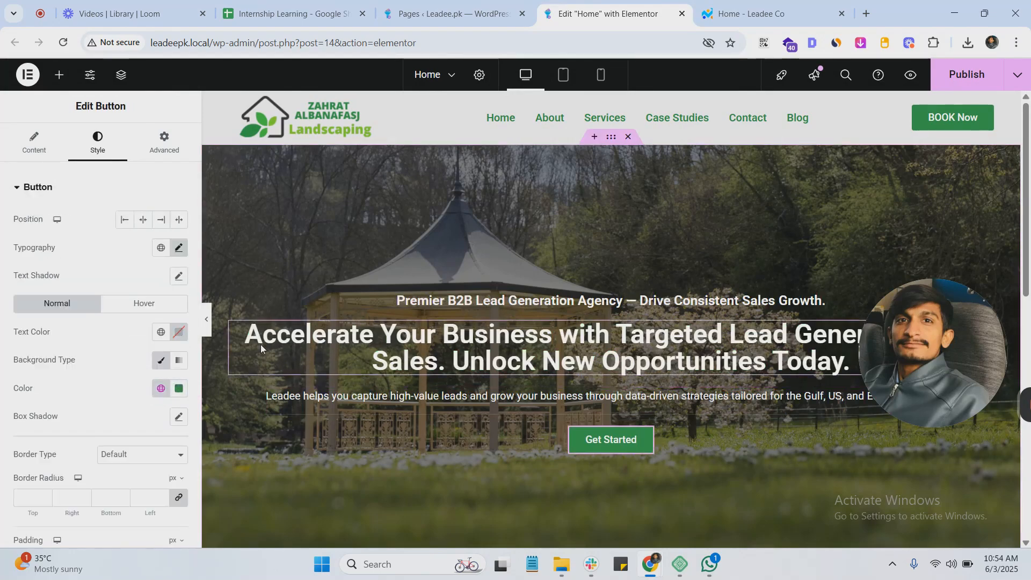
{"action": "left_click", "coordinate": [142, 304]}
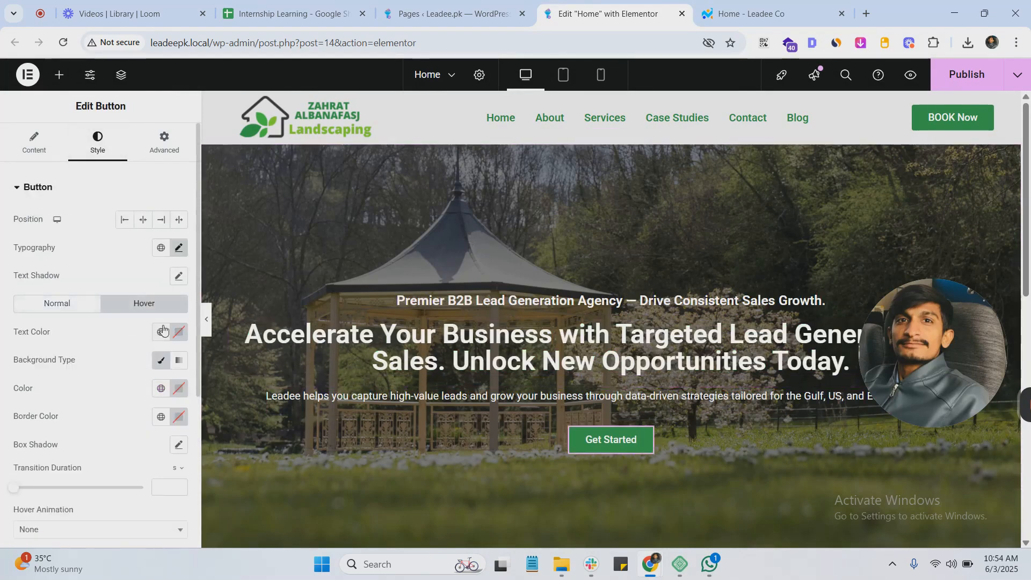
{"action": "left_click", "coordinate": [163, 332]}
{"action": "left_click", "coordinate": [164, 333]}
{"action": "left_click", "coordinate": [163, 332]}
{"action": "left_click", "coordinate": [67, 394]}
{"action": "left_click", "coordinate": [161, 332]}
{"action": "left_click", "coordinate": [63, 528]}
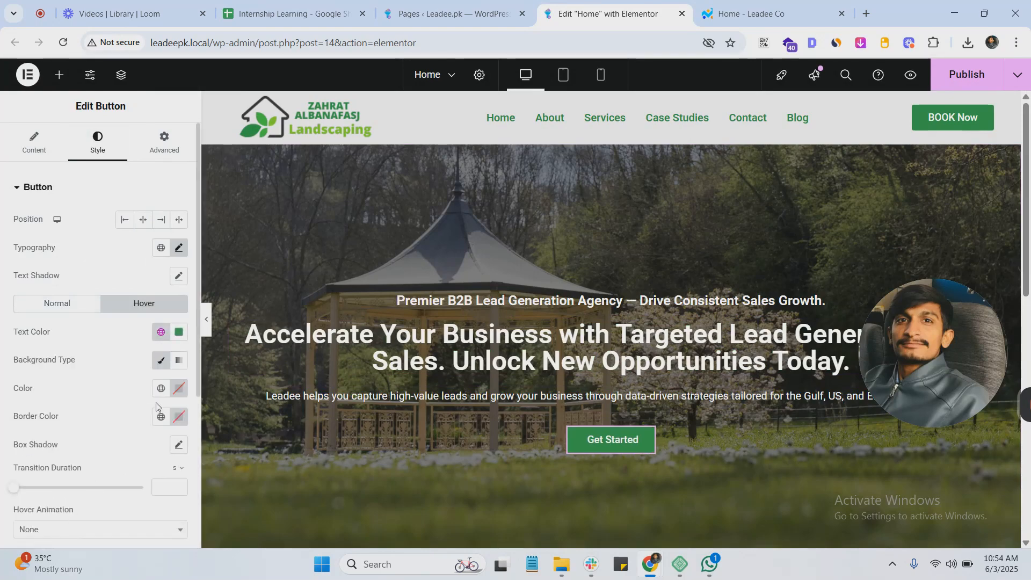
Step: Set the Get Started button's hover background to the global Theme White and check the hero at full width
{"action": "left_click", "coordinate": [161, 388]}
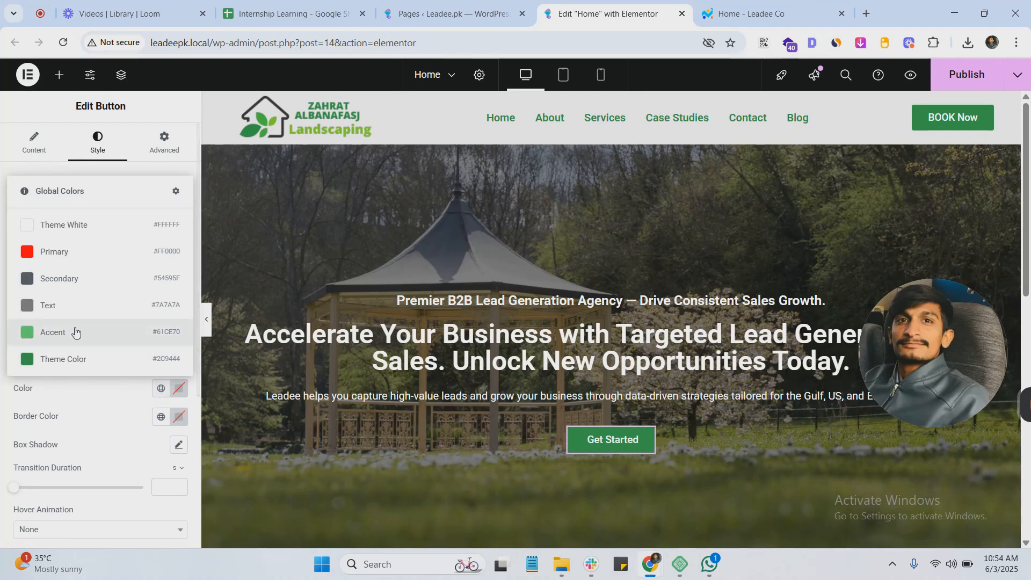
{"action": "left_click", "coordinate": [75, 225]}
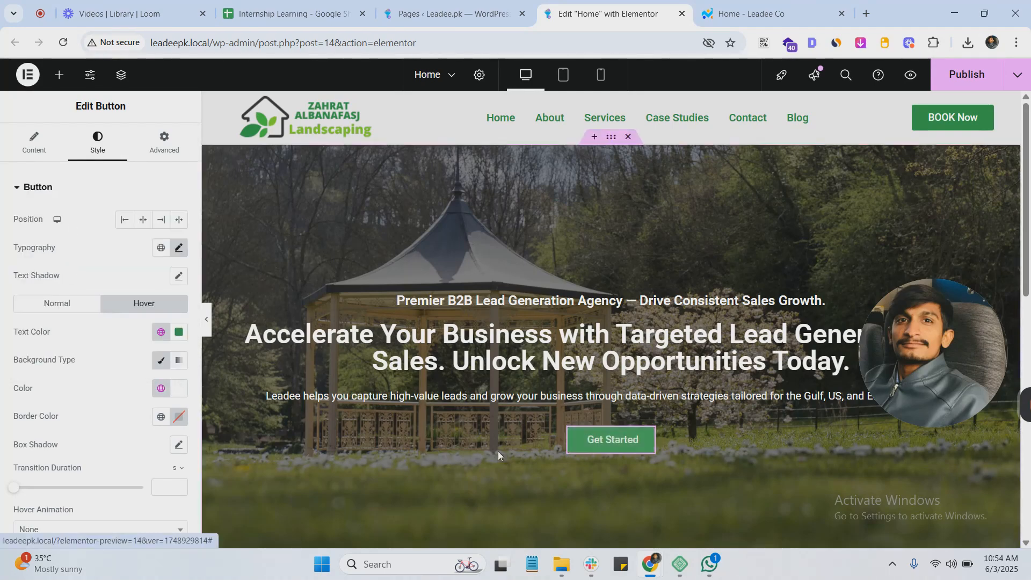
{"action": "left_click", "coordinate": [207, 323]}
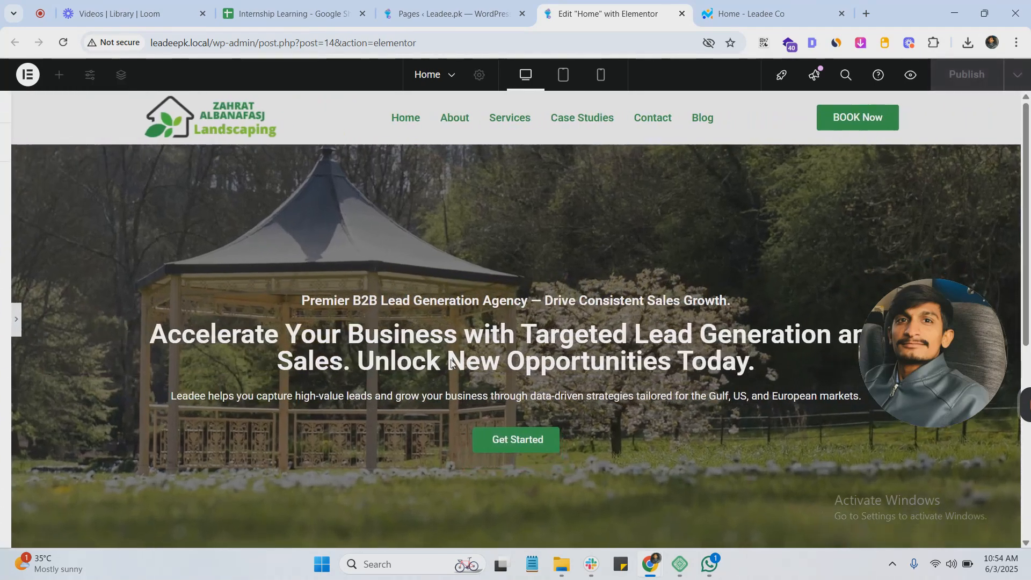
{"action": "left_click", "coordinate": [5, 319]}
Step: Publish the Home page and look over its preview in a new browser tab
{"action": "left_click", "coordinate": [967, 75]}
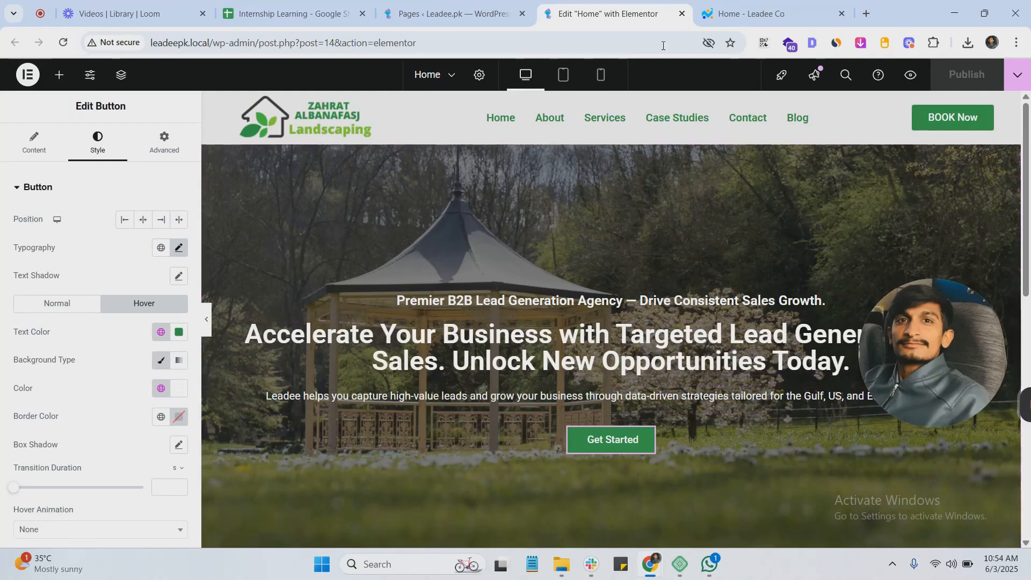
{"action": "left_click", "coordinate": [920, 79]}
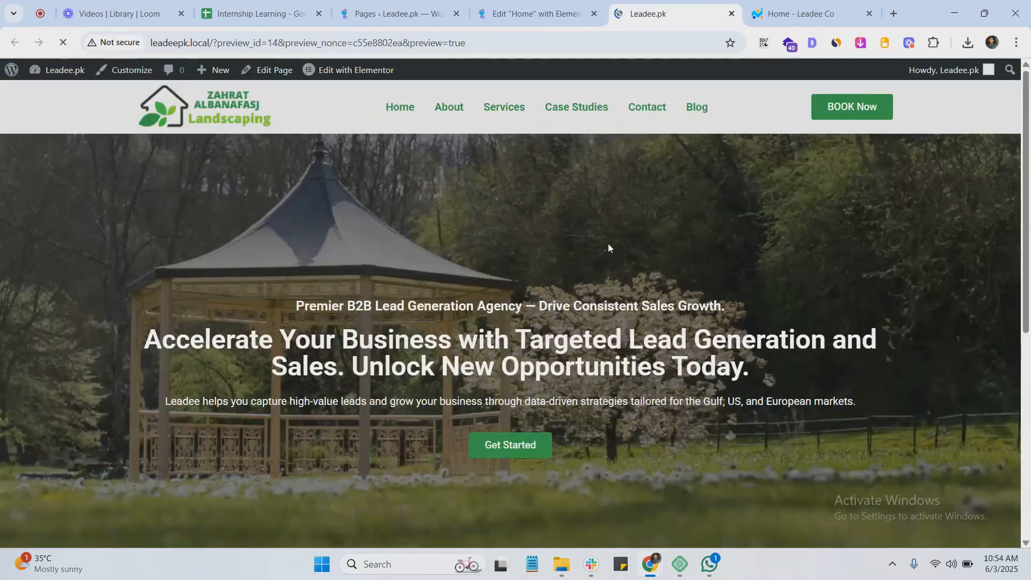
{"action": "scroll", "coordinate": [480, 314], "scroll_direction": "down", "scroll_amount": 5}
{"action": "scroll", "coordinate": [480, 313], "scroll_direction": "up", "scroll_amount": 5}
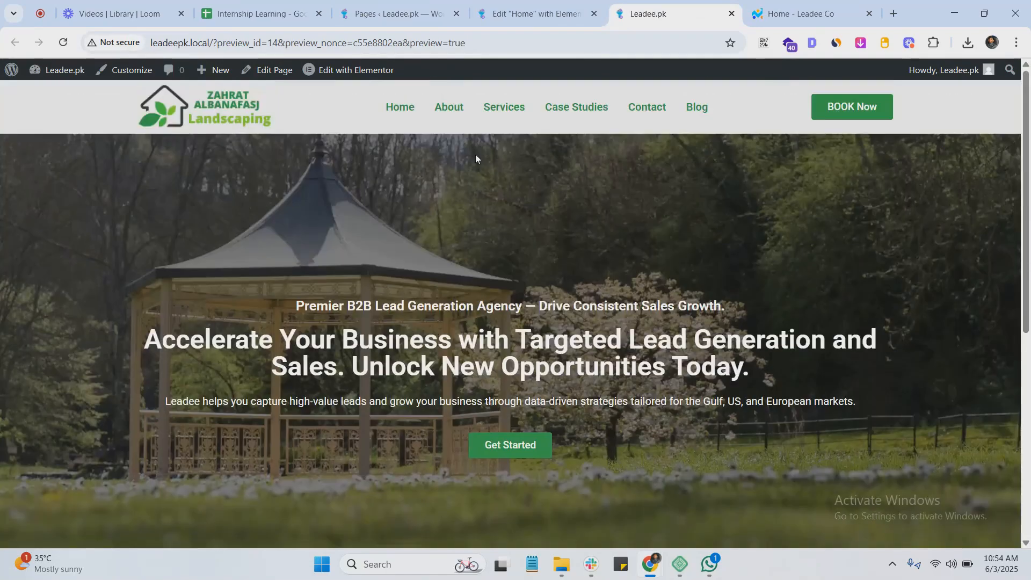
Step: Return to the Elementor editor and add a container with two equal columns below the hero section
{"action": "left_click", "coordinate": [537, 13]}
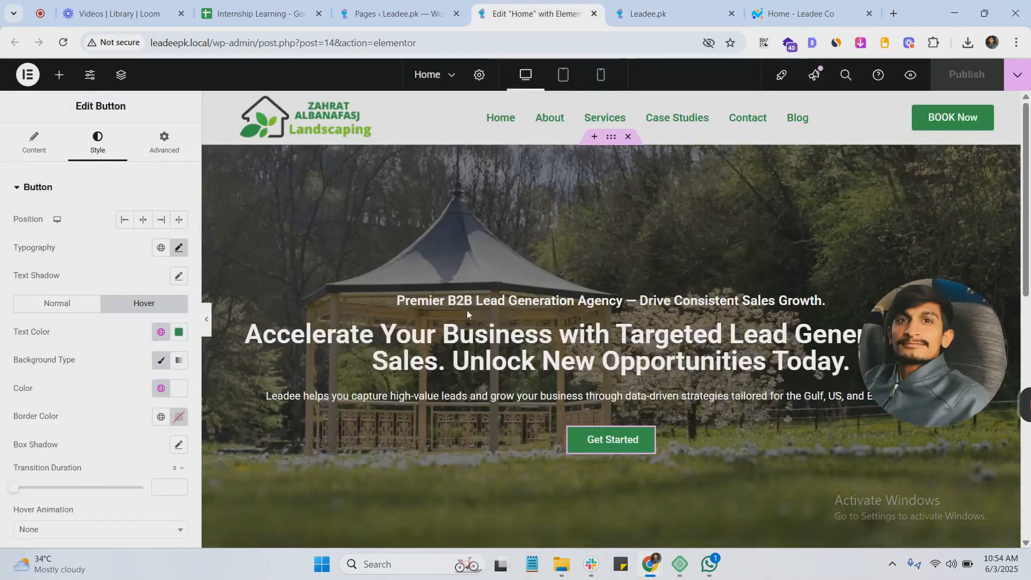
{"action": "scroll", "coordinate": [610, 329], "scroll_direction": "down", "scroll_amount": 10}
{"action": "scroll", "coordinate": [545, 233], "scroll_direction": "up", "scroll_amount": 1}
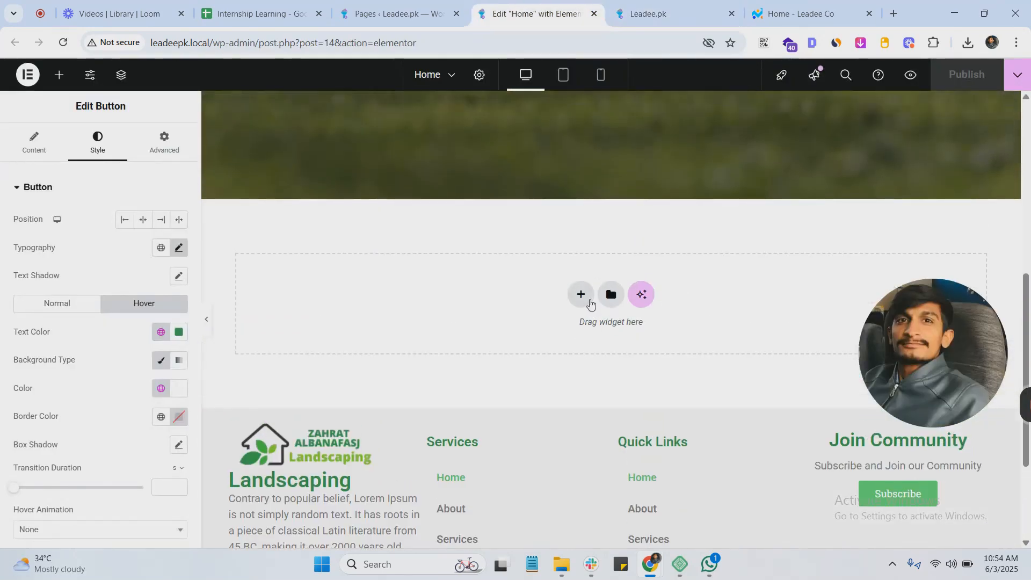
{"action": "left_click", "coordinate": [591, 305]}
{"action": "left_click", "coordinate": [597, 333]}
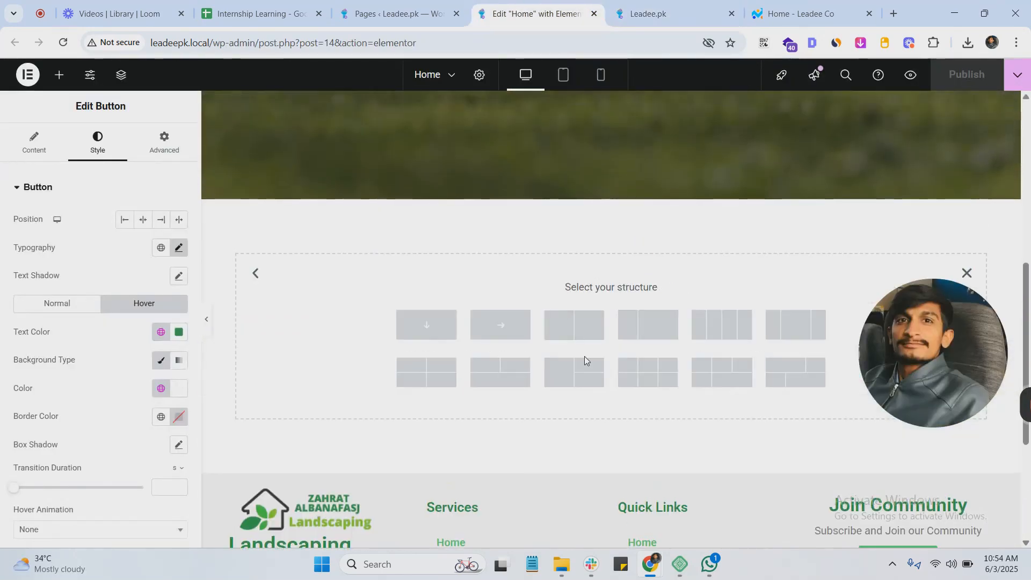
{"action": "left_click", "coordinate": [574, 326]}
Step: Add an Image widget to the new container's left column and a Heading widget to its right column
{"action": "left_click", "coordinate": [804, 248]}
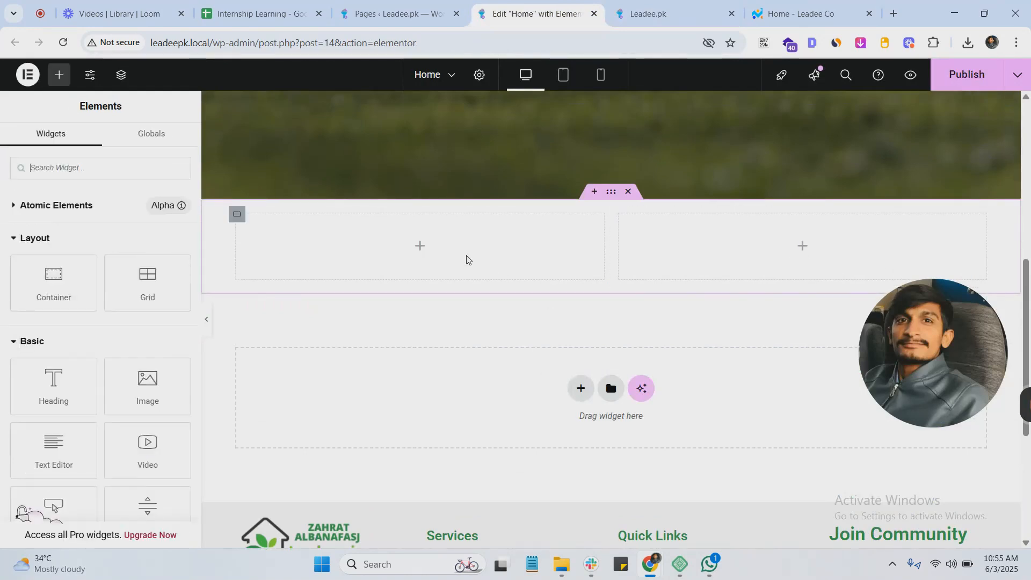
{"action": "left_click_drag", "start_coordinate": [143, 394], "coordinate": [442, 275]}
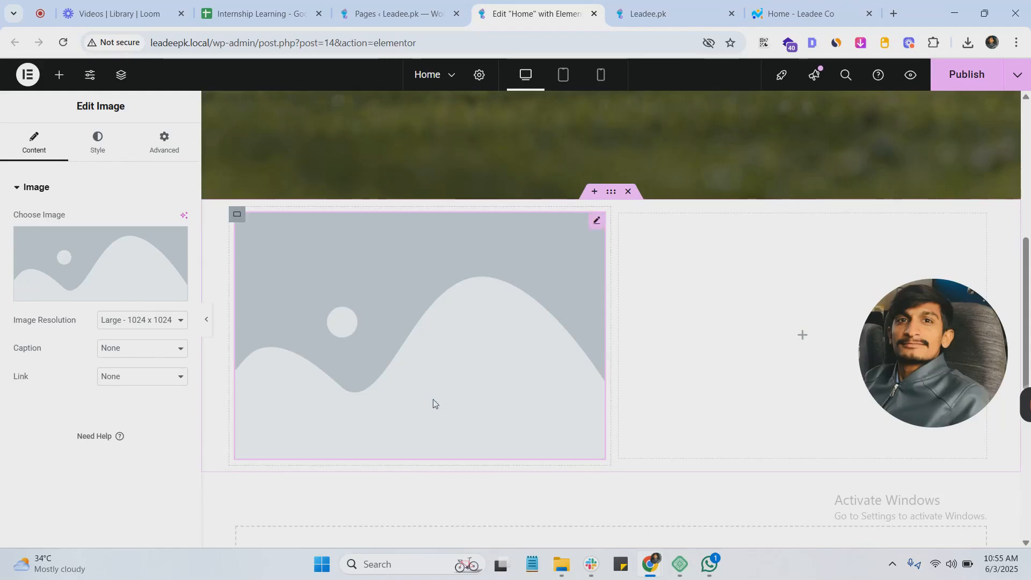
{"action": "left_click", "coordinate": [800, 337]}
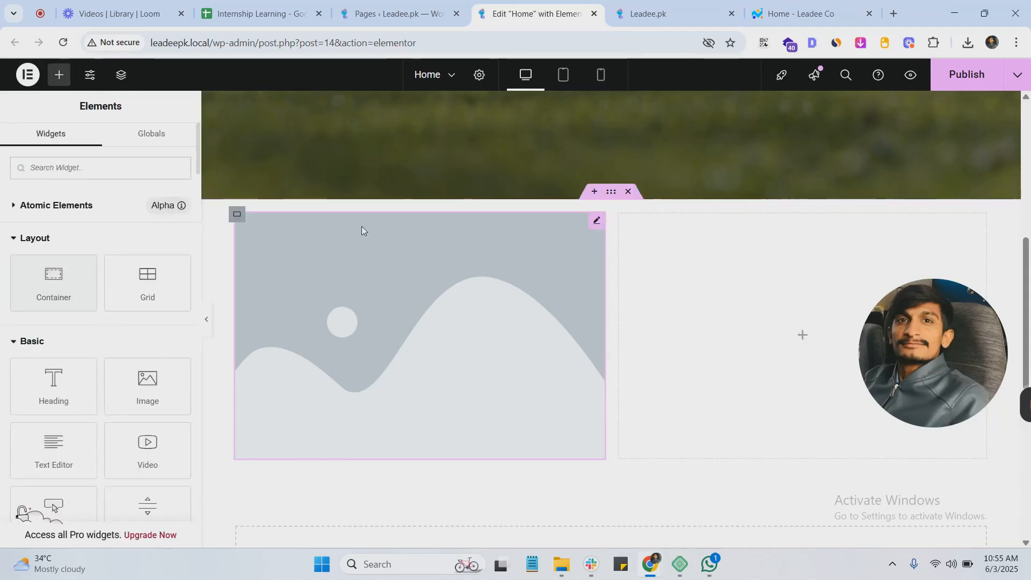
{"action": "left_click", "coordinate": [31, 240]}
{"action": "left_click_drag", "start_coordinate": [53, 314], "coordinate": [744, 325]}
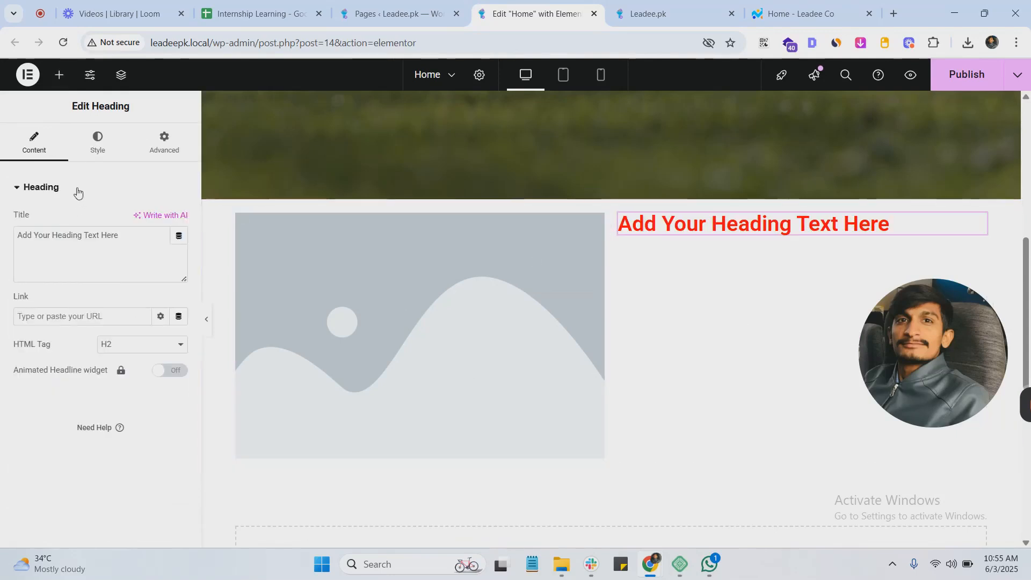
Step: Find the Icon List widget and place it below the heading in the right column
{"action": "left_click", "coordinate": [59, 75]}
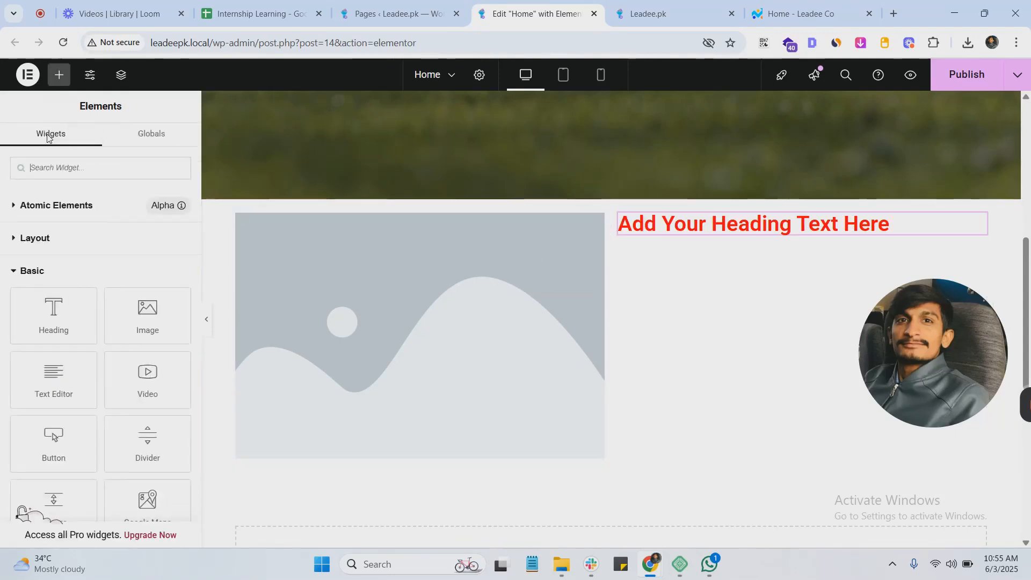
{"action": "left_click", "coordinate": [10, 271]}
{"action": "left_click", "coordinate": [61, 167]}
{"action": "type", "text": "lis"}
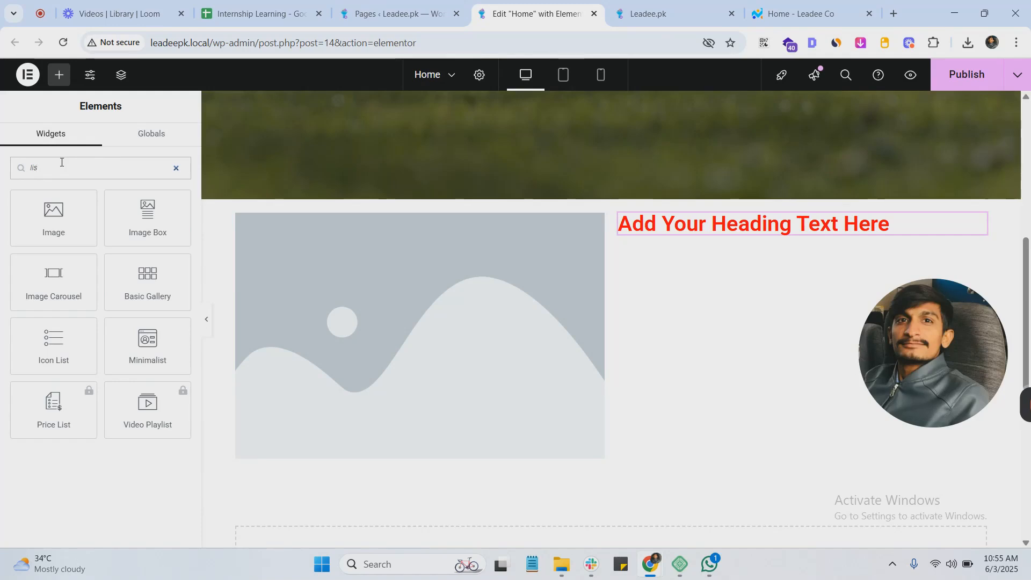
{"action": "left_click_drag", "start_coordinate": [54, 343], "coordinate": [766, 228]}
Step: Replace the first icon list item's text with "Search engine optimization", copied from the services list on leadee.co
{"action": "left_click", "coordinate": [72, 269]}
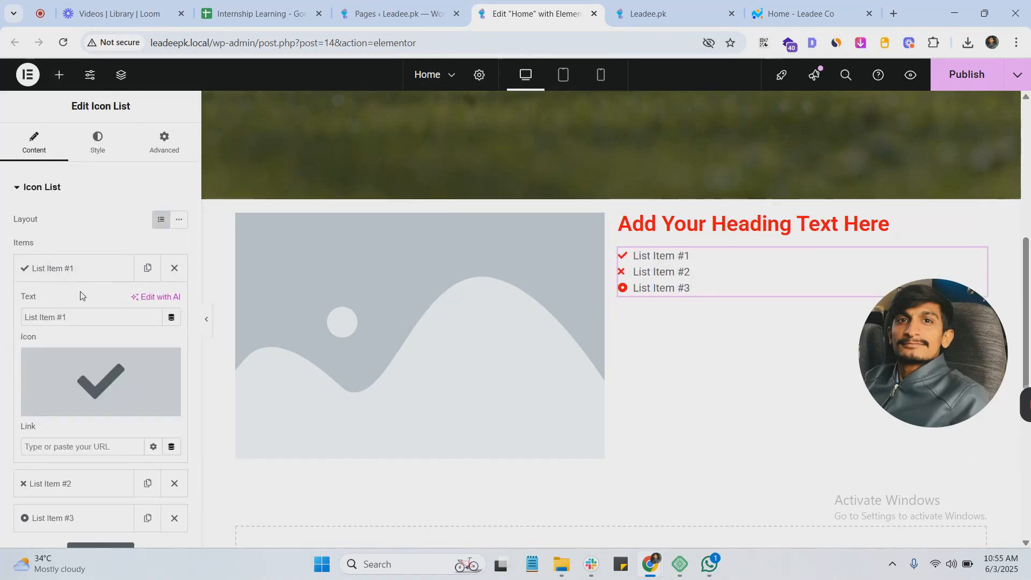
{"action": "key", "text": "Caps_Lock"}
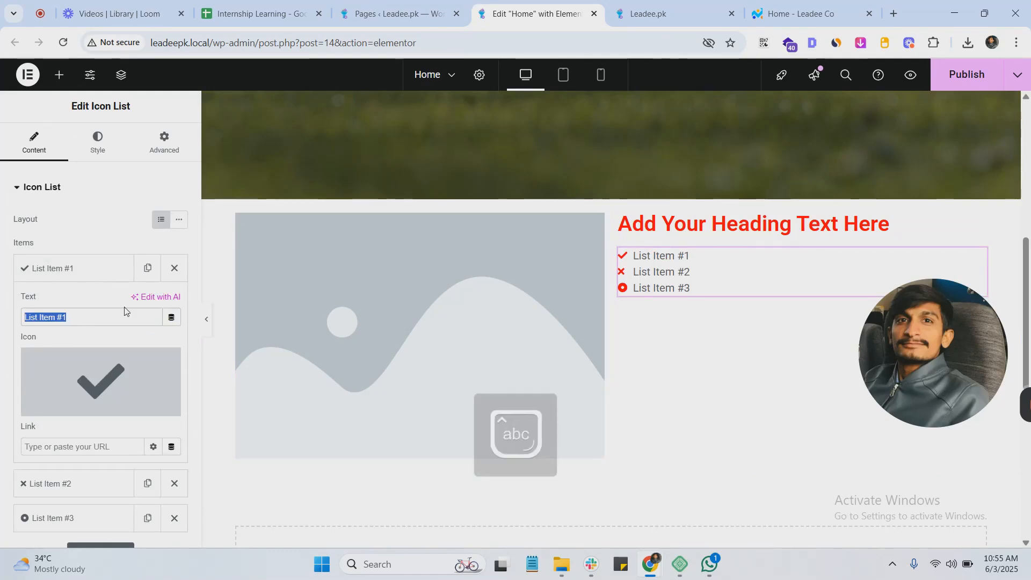
{"action": "key", "text": "ctrl+Tab"}
{"action": "key", "text": "ctrl+Tab"}
{"action": "scroll", "coordinate": [453, 293], "scroll_direction": "down", "scroll_amount": 5}
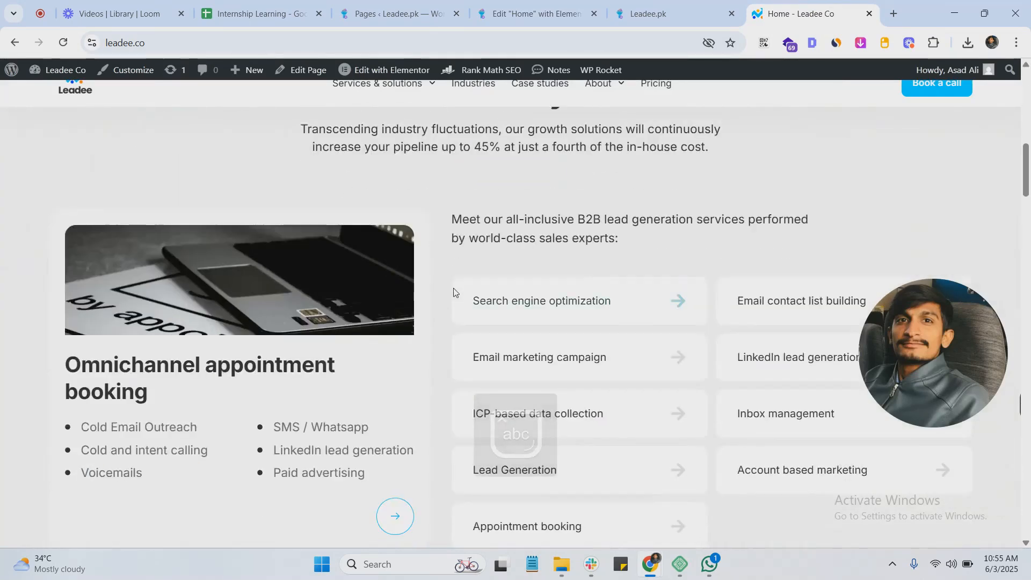
{"action": "scroll", "coordinate": [453, 293], "scroll_direction": "down", "scroll_amount": 1}
{"action": "left_click_drag", "start_coordinate": [472, 235], "coordinate": [611, 237]}
{"action": "key", "text": "ctrl+c"}
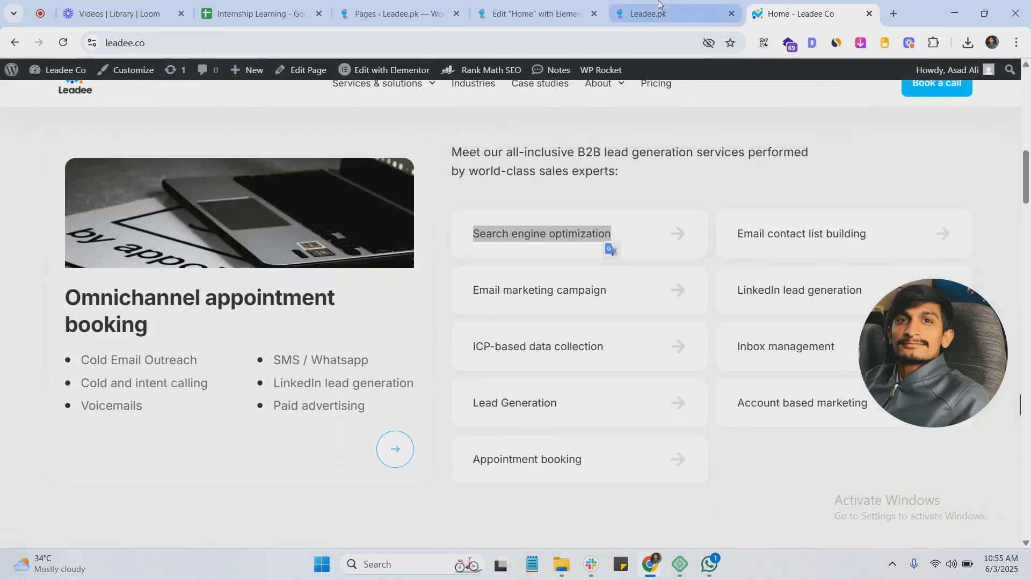
{"action": "left_click", "coordinate": [537, 14]}
{"action": "key", "text": "ctrl+v"}
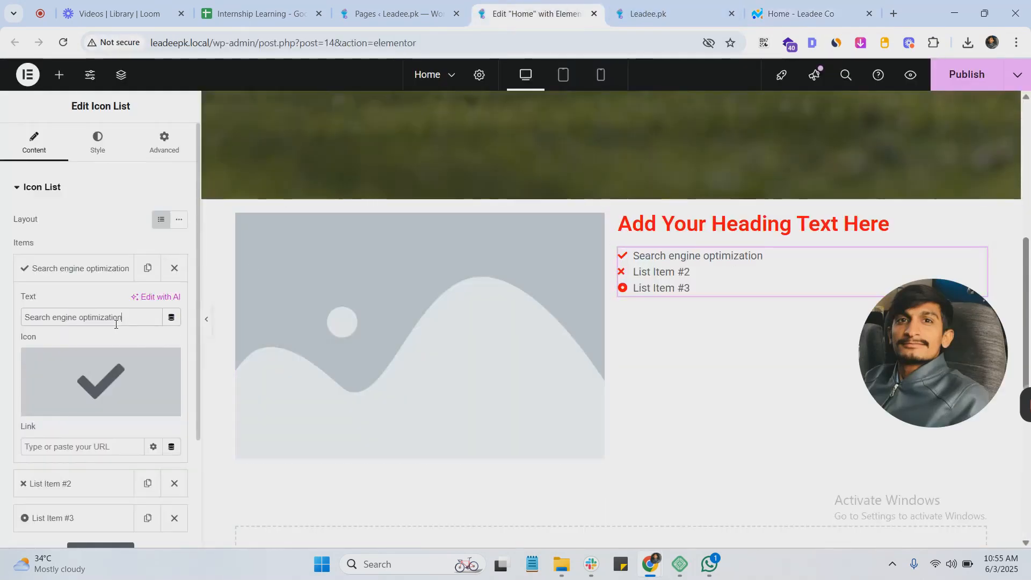
Step: Delete List Item #2 and List Item #3 from the icon list
{"action": "left_click", "coordinate": [75, 282]}
{"action": "left_click", "coordinate": [118, 301]}
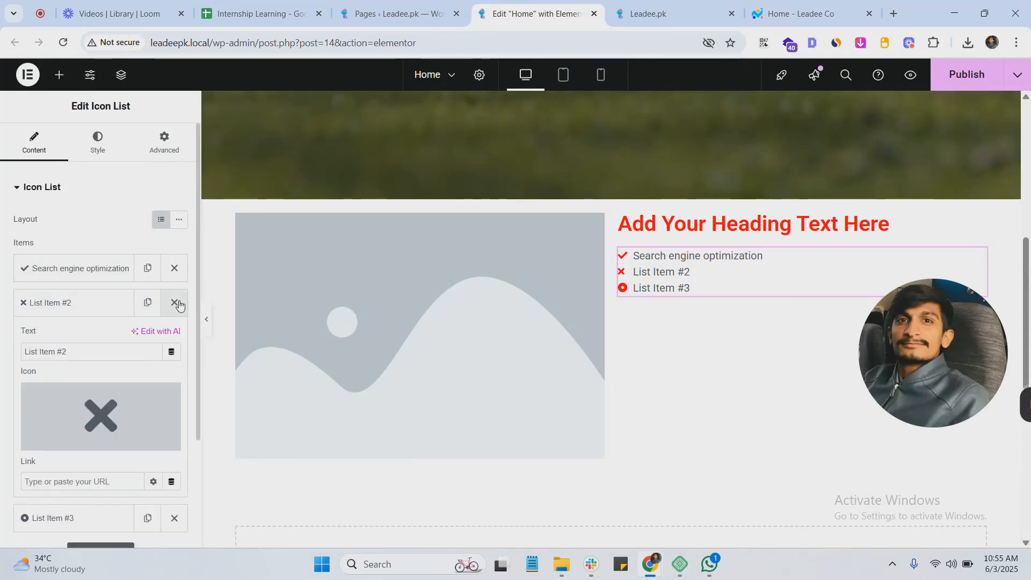
{"action": "left_click", "coordinate": [174, 302]}
{"action": "left_click", "coordinate": [174, 302]}
Step: Duplicate the "Search engine optimization" list item five times to make six entries
{"action": "left_click", "coordinate": [147, 268]}
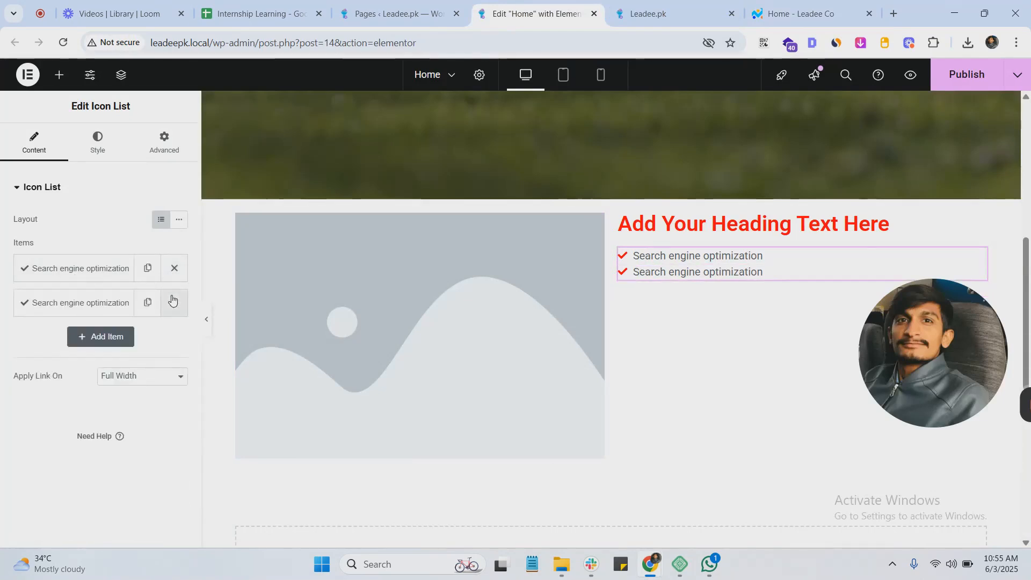
{"action": "left_click", "coordinate": [148, 302]}
{"action": "left_click", "coordinate": [148, 337]}
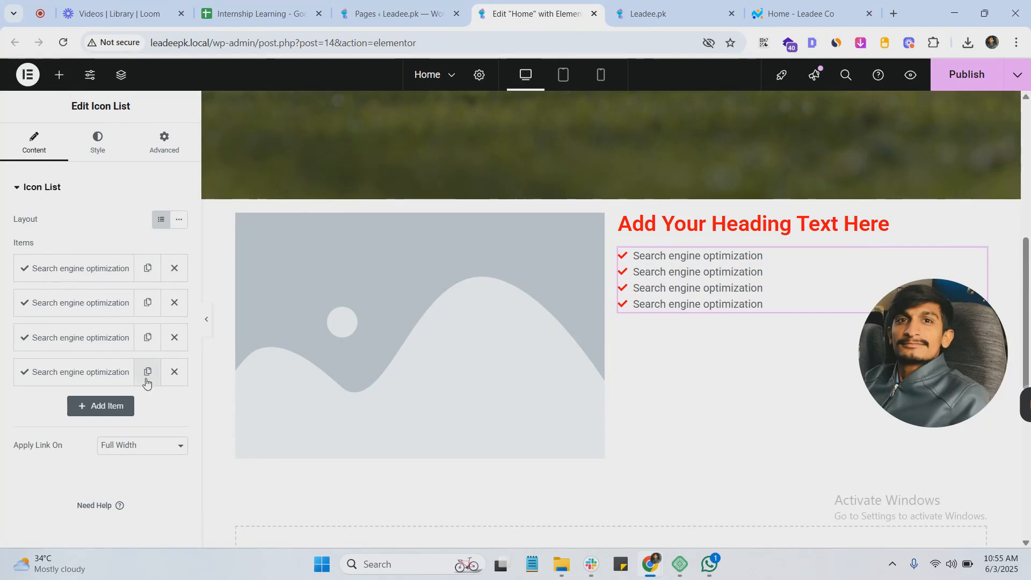
{"action": "left_click", "coordinate": [148, 371]}
{"action": "left_click", "coordinate": [147, 406]}
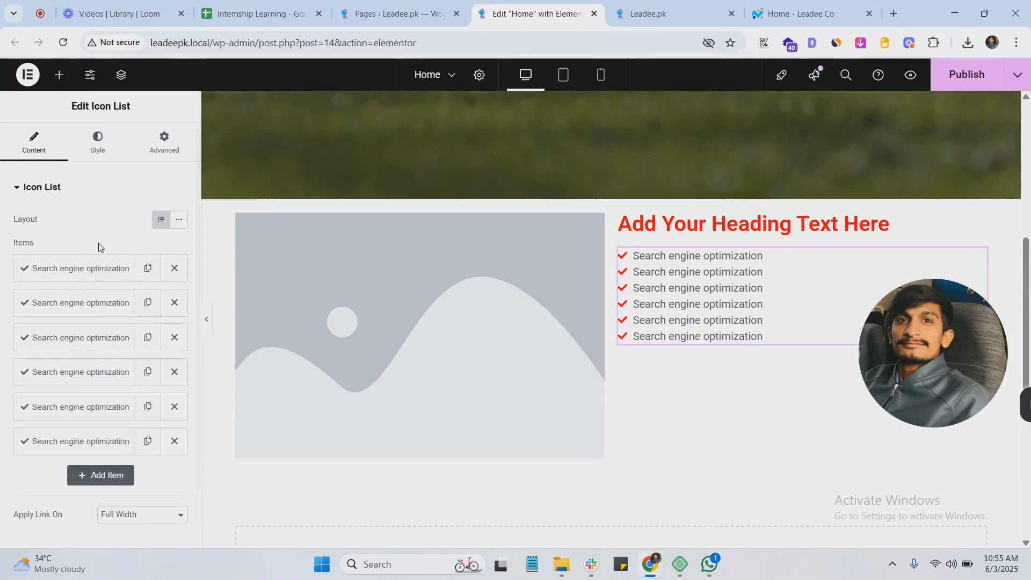
Step: Align the icon list to the left and set the space between its items to 20 px
{"action": "left_click", "coordinate": [97, 140]}
{"action": "left_click", "coordinate": [160, 261]}
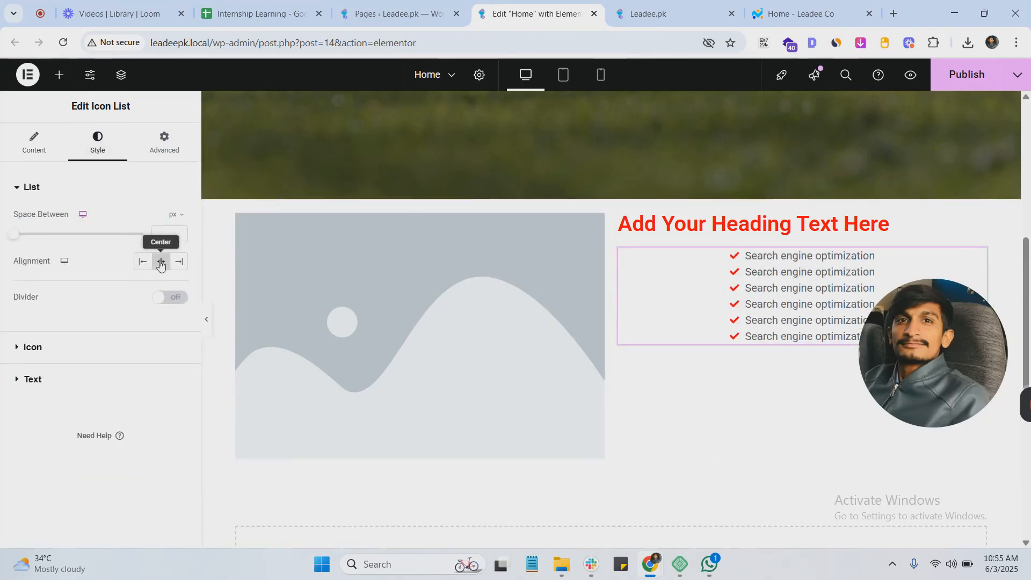
{"action": "left_click", "coordinate": [143, 261]}
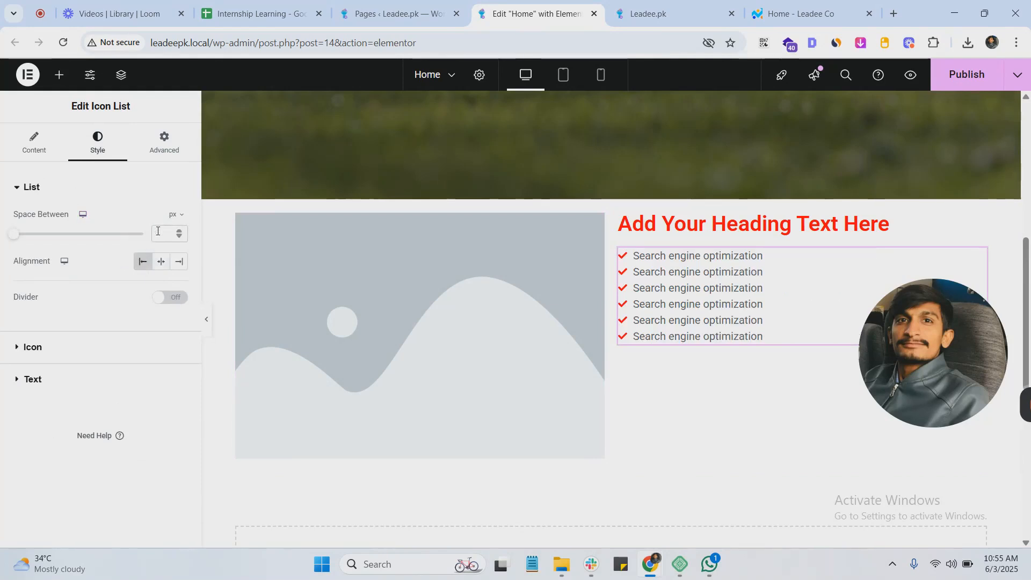
{"action": "type", "text": "20"}
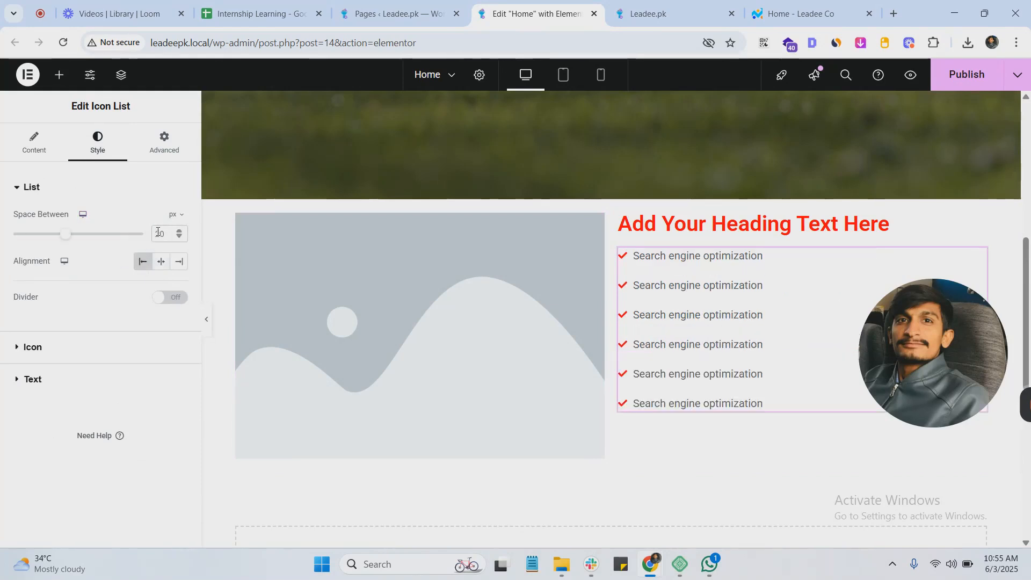
Step: Set the icon colour of the list to the green global Theme Color
{"action": "left_click", "coordinate": [65, 355]}
{"action": "left_click", "coordinate": [160, 279]}
{"action": "left_click", "coordinate": [108, 446]}
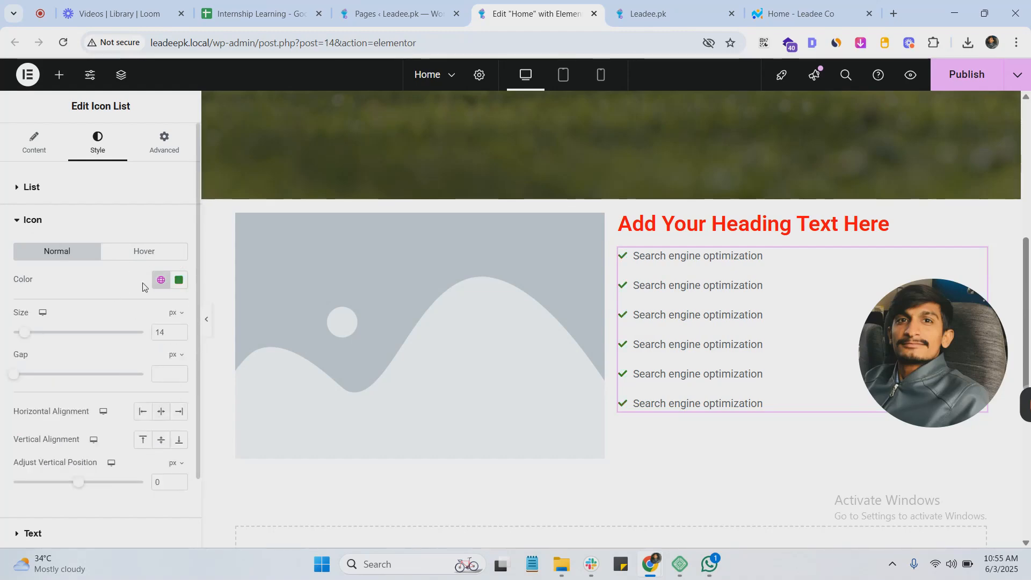
Step: Set the list icons' size to 24 px and the gap between icon and text to 5 px
{"action": "left_click", "coordinate": [180, 330]}
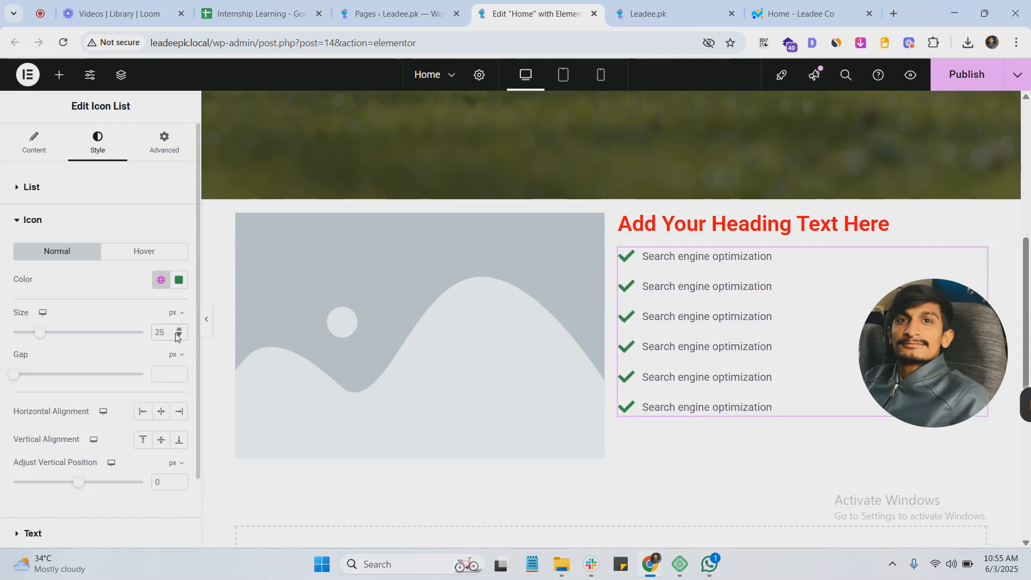
{"action": "left_click", "coordinate": [178, 336]}
{"action": "mouse_move", "coordinate": [14, 375]}
{"action": "left_mouse_down"}
{"action": "mouse_move", "coordinate": [51, 376]}
{"action": "mouse_move", "coordinate": [23, 382]}
{"action": "left_mouse_up"}
{"action": "left_click", "coordinate": [179, 372]}
{"action": "left_click", "coordinate": [179, 371]}
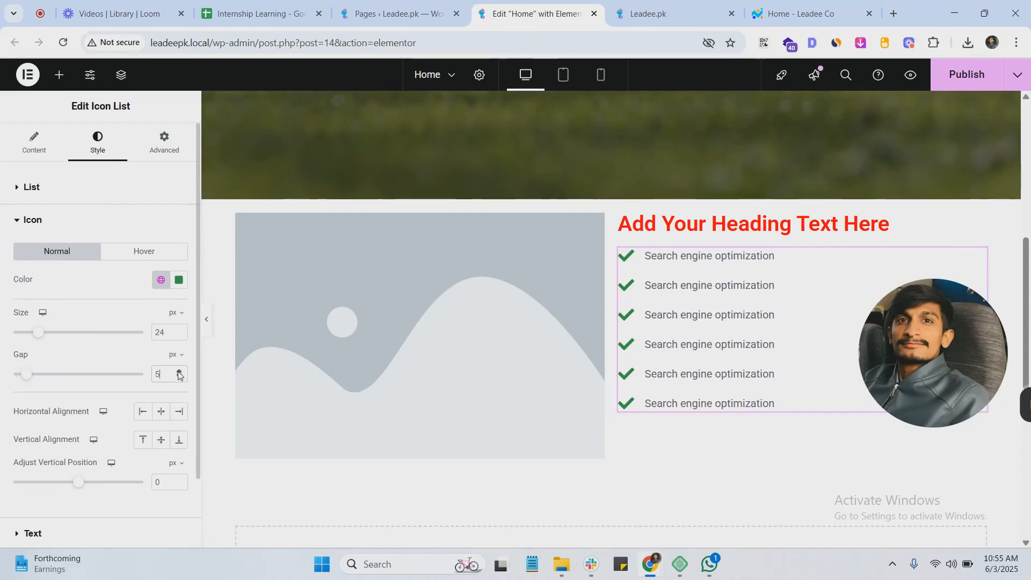
Step: Change the icon list's text colour to a custom black
{"action": "scroll", "coordinate": [89, 416], "scroll_direction": "down", "scroll_amount": 2}
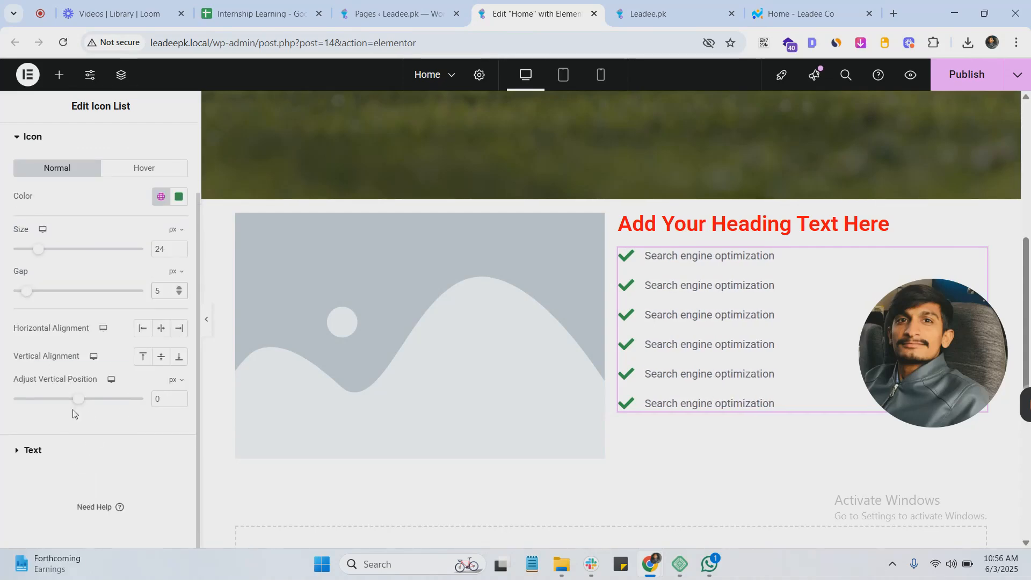
{"action": "left_click", "coordinate": [38, 454]}
{"action": "left_click", "coordinate": [179, 284]}
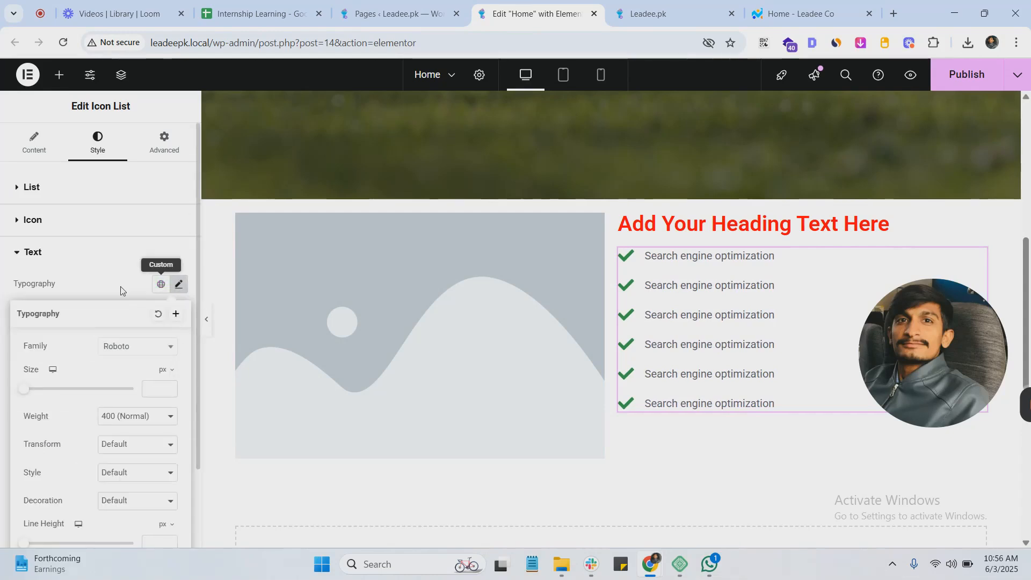
{"action": "left_click", "coordinate": [179, 284]}
{"action": "left_click", "coordinate": [160, 368]}
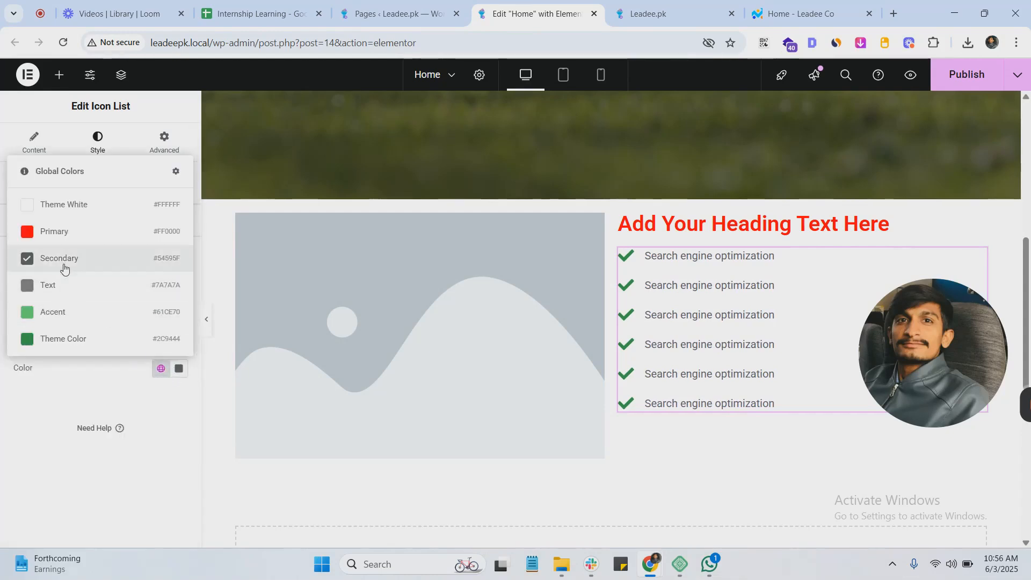
{"action": "left_click", "coordinate": [179, 368]}
{"action": "left_click_drag", "start_coordinate": [120, 257], "coordinate": [91, 324]}
{"action": "left_click", "coordinate": [86, 438]}
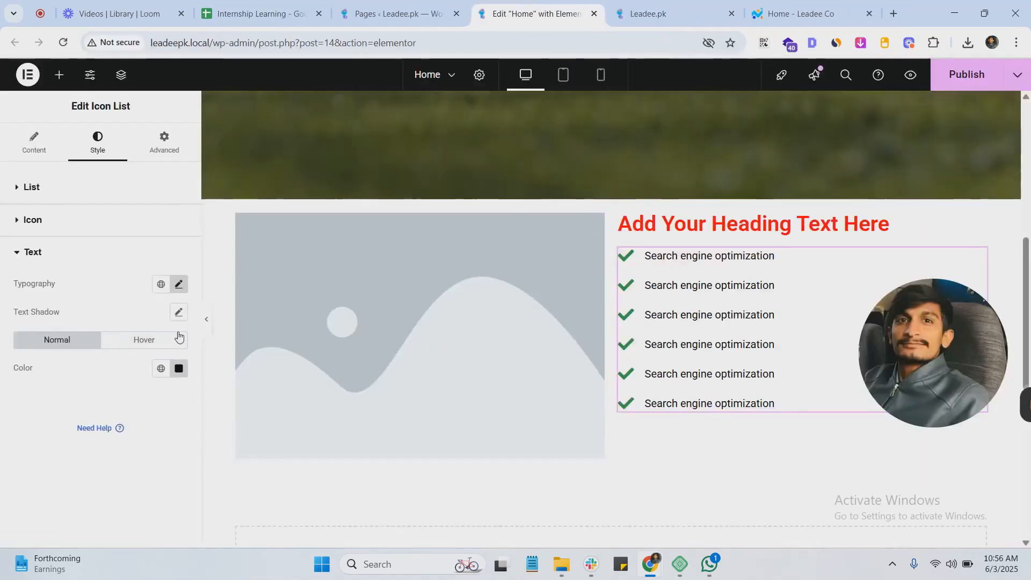
Step: Set the icon list's text size to 18 px
{"action": "left_click", "coordinate": [179, 284]}
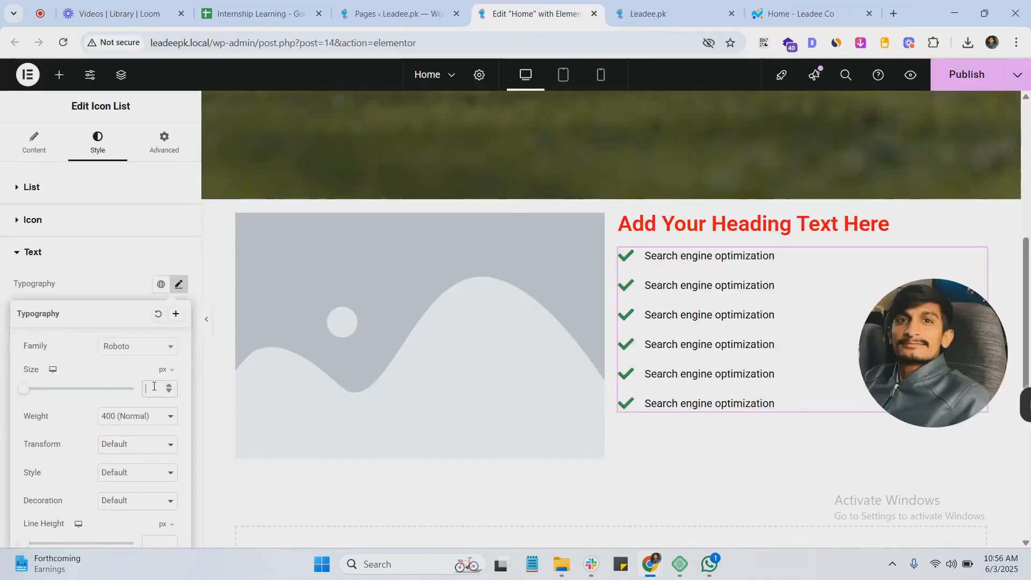
{"action": "type", "text": "16"}
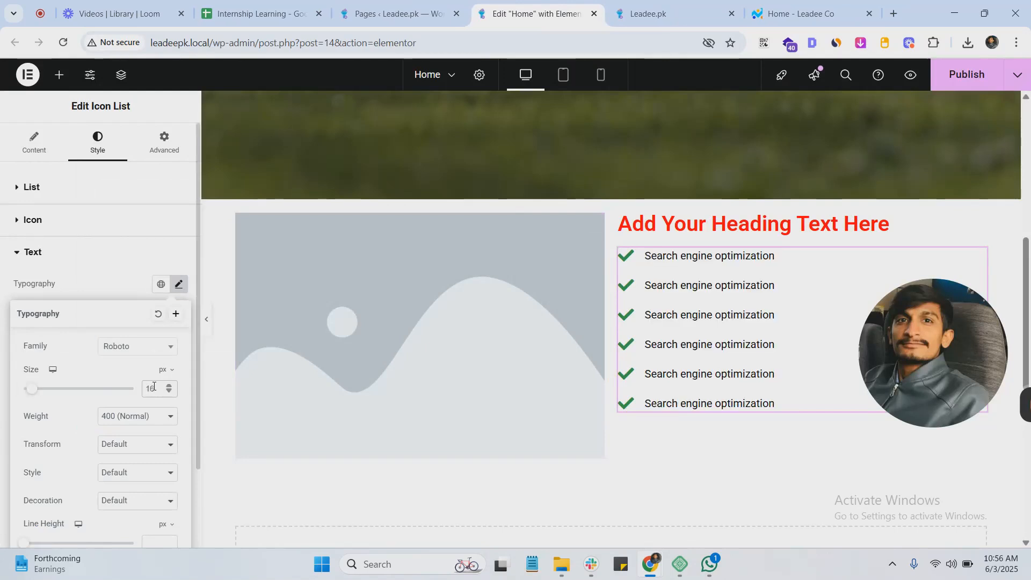
{"action": "key", "text": "BackSpace"}
{"action": "type", "text": "8"}
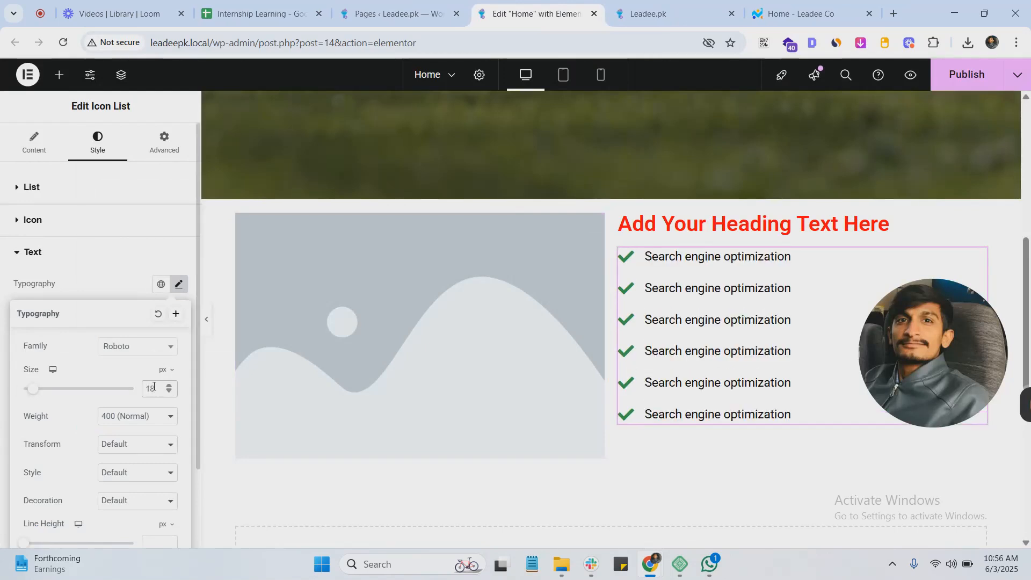
Step: Replace the text of the heading above the icon list with "Our Services"
{"action": "left_click", "coordinate": [674, 225]}
{"action": "left_click", "coordinate": [120, 252]}
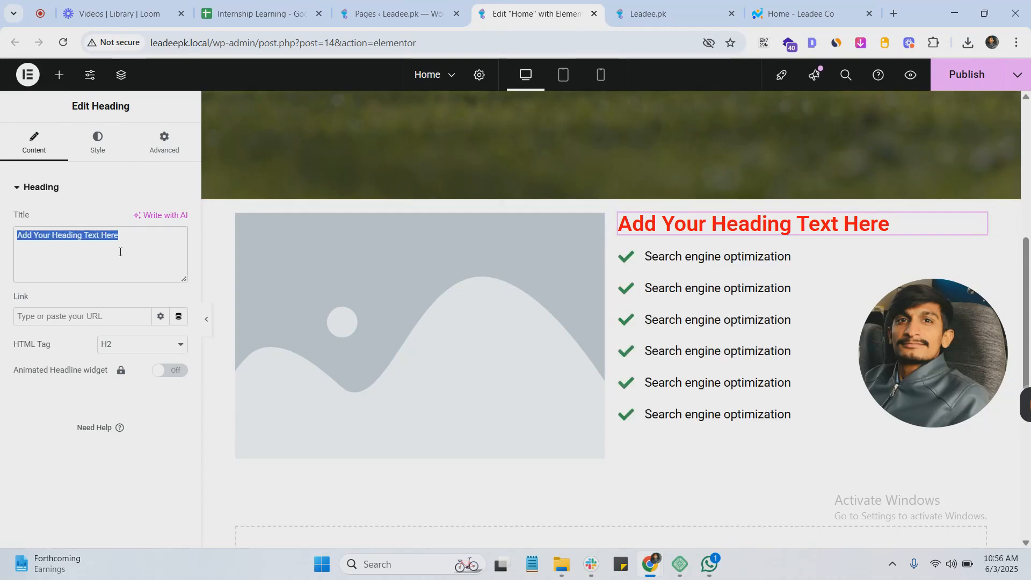
{"action": "key", "text": "Caps_Lock"}
{"action": "type", "text": "O"}
{"action": "key", "text": "Caps_Lock"}
{"action": "type", "text": "ur Services"}
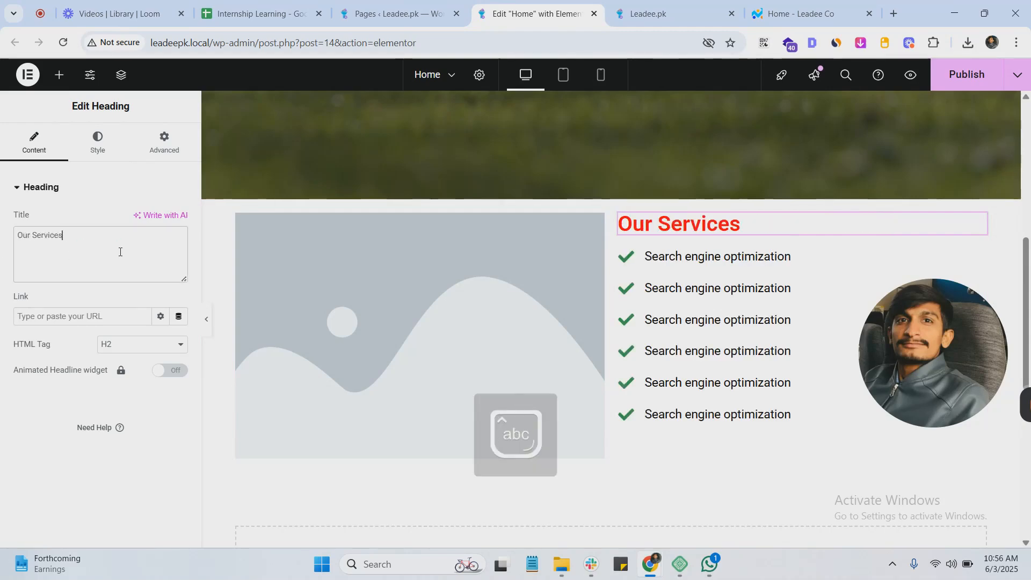
Step: Upload 4125164_2172036-removebg-preview from the Downloads folder and use it in place of the placeholder image in the left column
{"action": "left_click", "coordinate": [405, 272]}
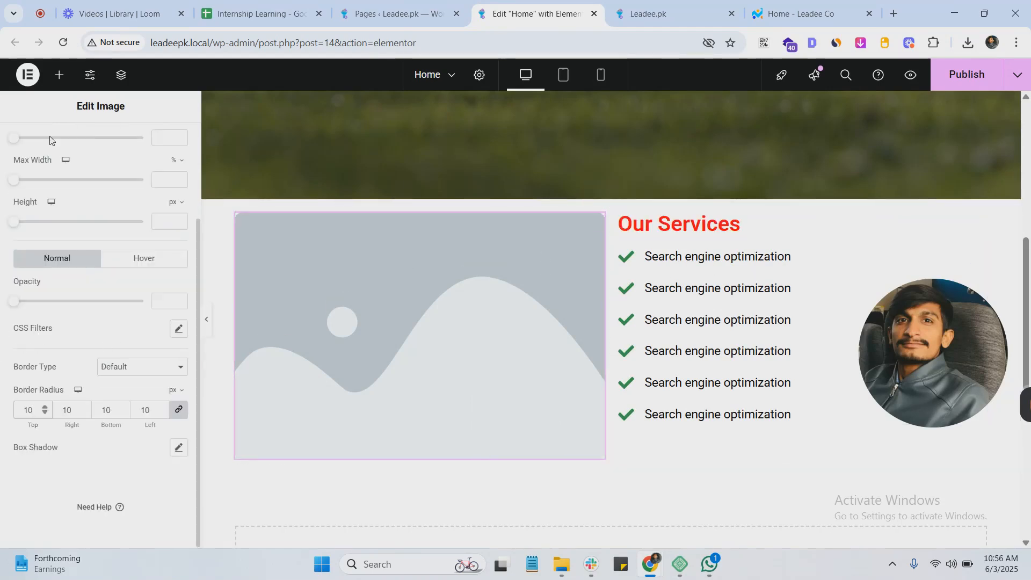
{"action": "scroll", "coordinate": [49, 140], "scroll_direction": "up", "scroll_amount": 5}
{"action": "left_click", "coordinate": [33, 144]}
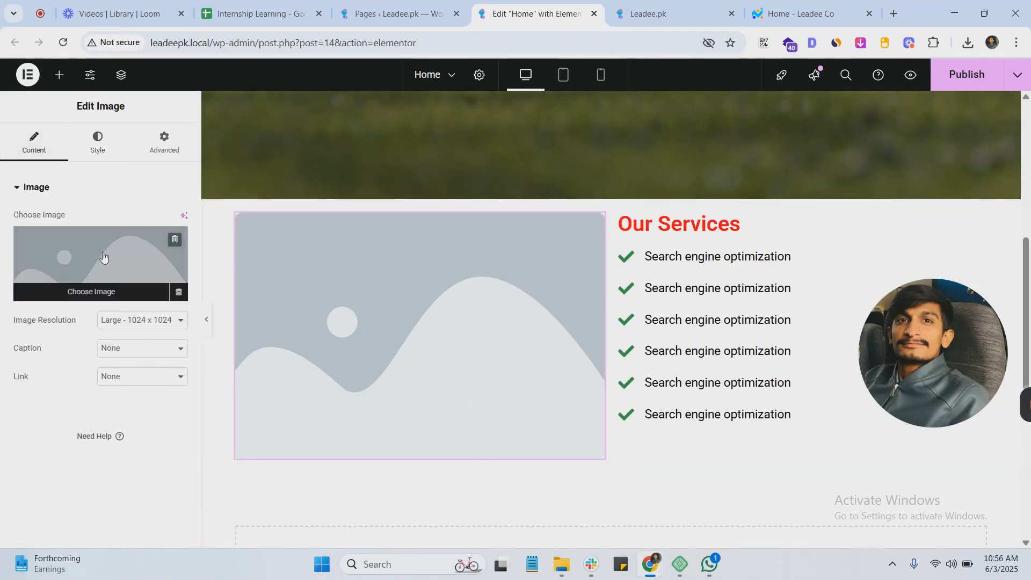
{"action": "left_click", "coordinate": [102, 260]}
{"action": "left_click", "coordinate": [249, 236]}
{"action": "left_click", "coordinate": [312, 237]}
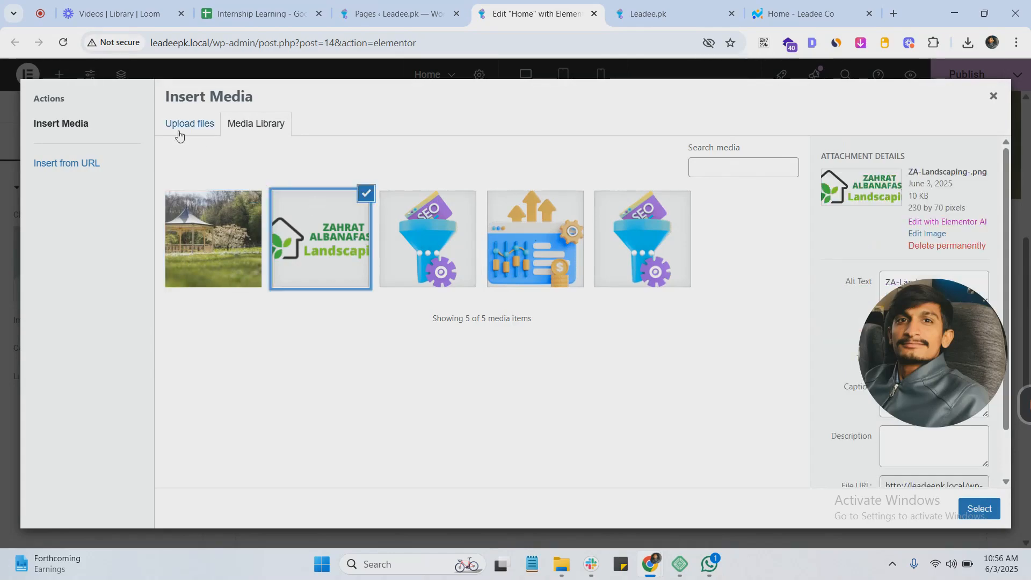
{"action": "left_click", "coordinate": [183, 126]}
{"action": "left_click", "coordinate": [579, 316]}
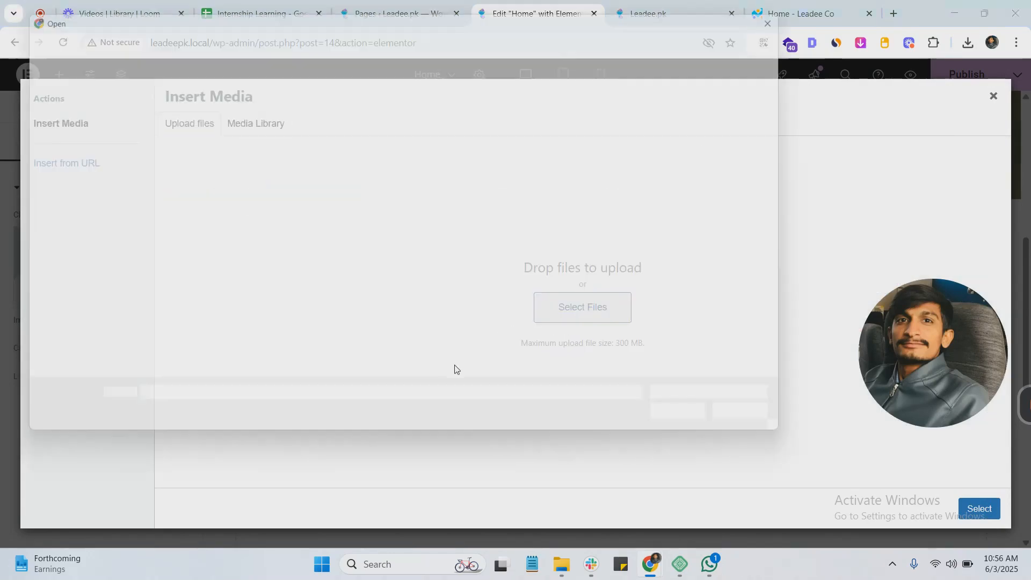
{"action": "scroll", "coordinate": [231, 225], "scroll_direction": "down", "scroll_amount": 10}
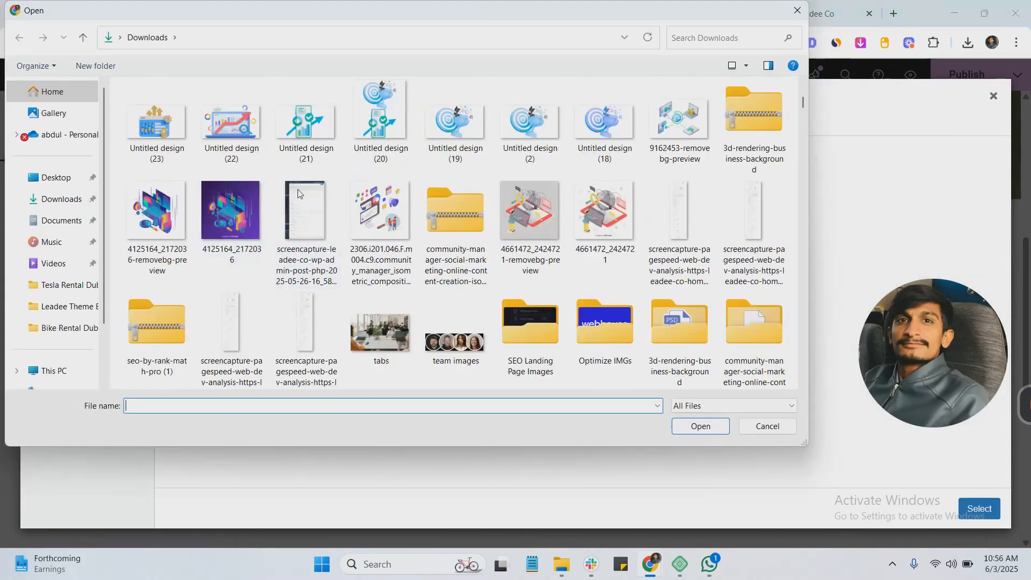
{"action": "scroll", "coordinate": [542, 271], "scroll_direction": "down", "scroll_amount": 1}
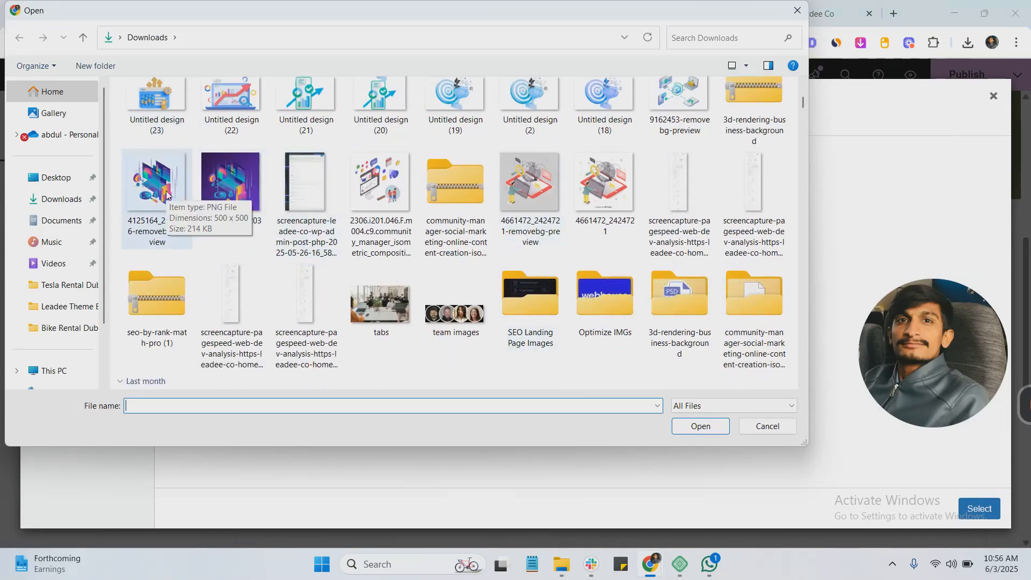
{"action": "left_click", "coordinate": [183, 196]}
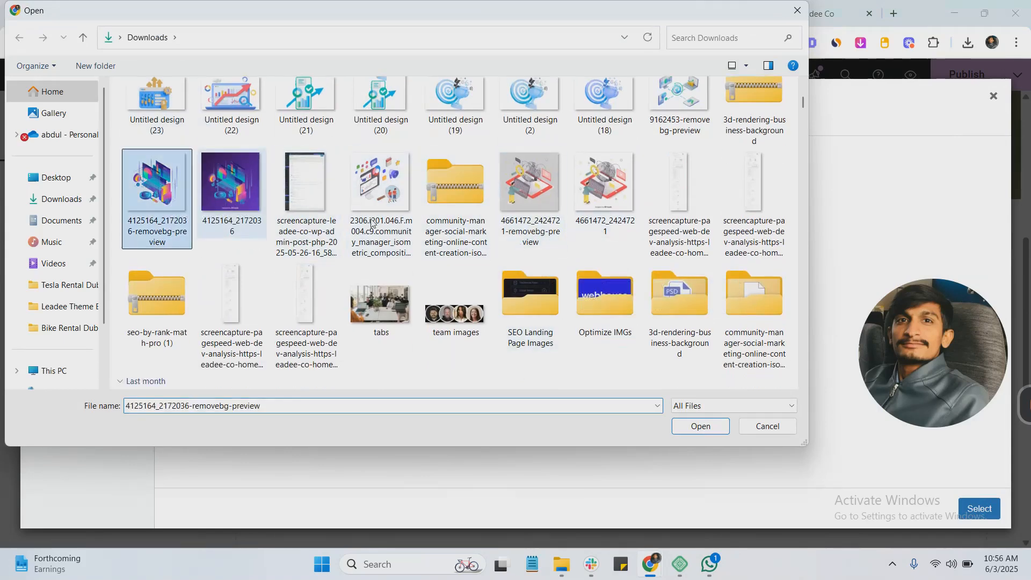
{"action": "left_click", "coordinate": [708, 424]}
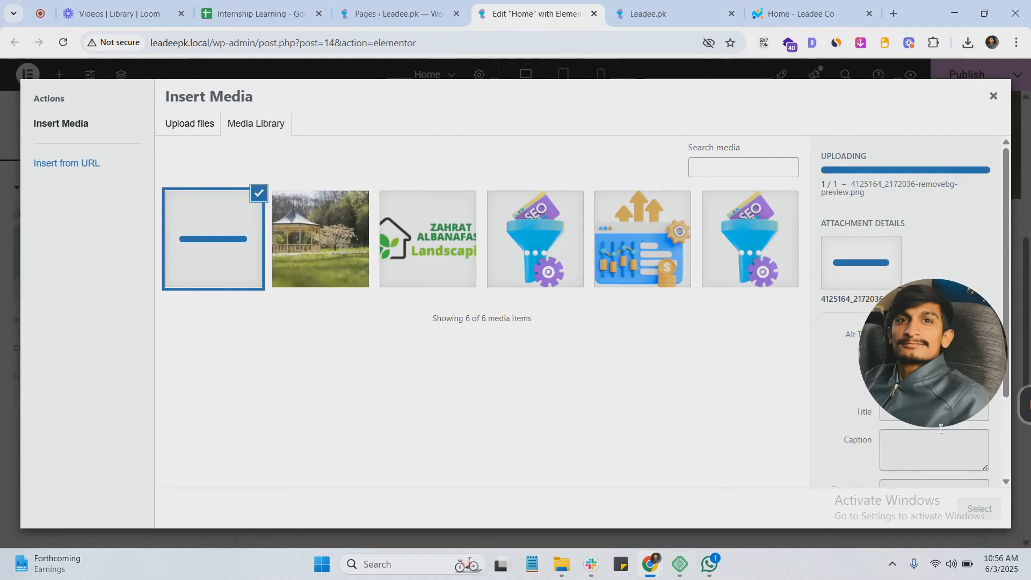
{"action": "left_click", "coordinate": [979, 509]}
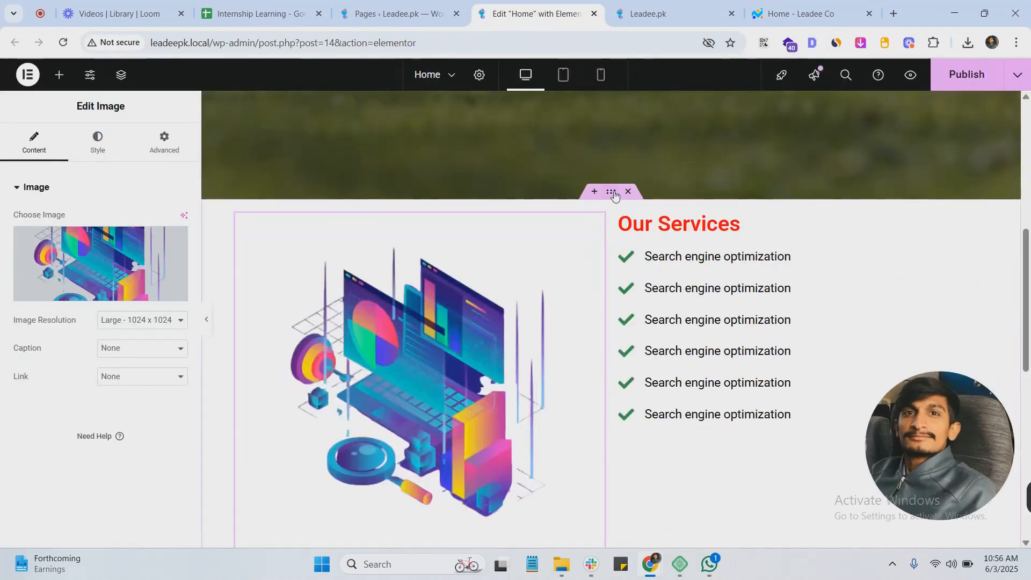
{"action": "left_click", "coordinate": [614, 195]}
{"action": "left_click", "coordinate": [344, 299]}
{"action": "scroll", "coordinate": [317, 341], "scroll_direction": "down", "scroll_amount": 4}
{"action": "scroll", "coordinate": [318, 341], "scroll_direction": "up", "scroll_amount": 3}
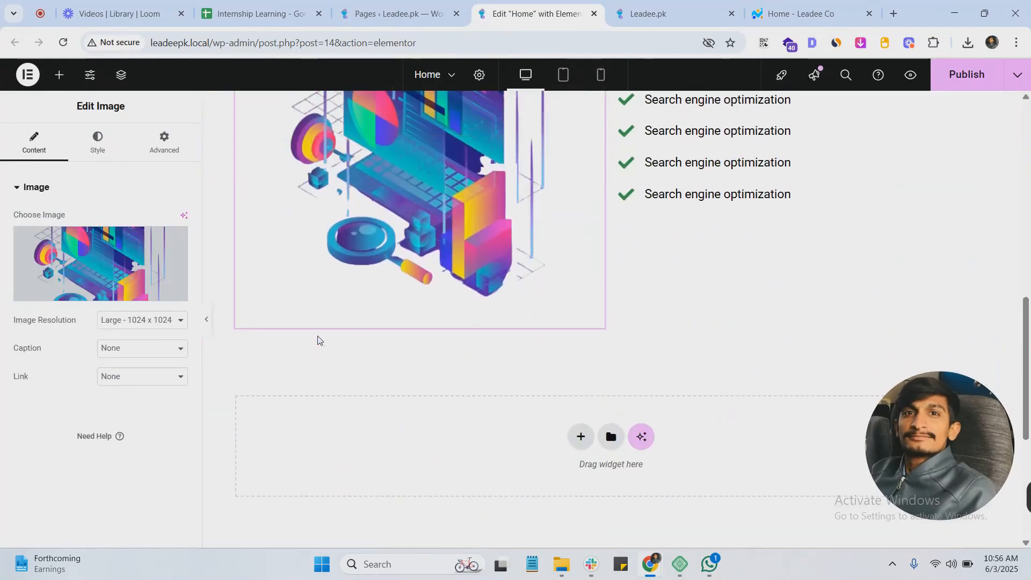
{"action": "left_click", "coordinate": [615, 183]}
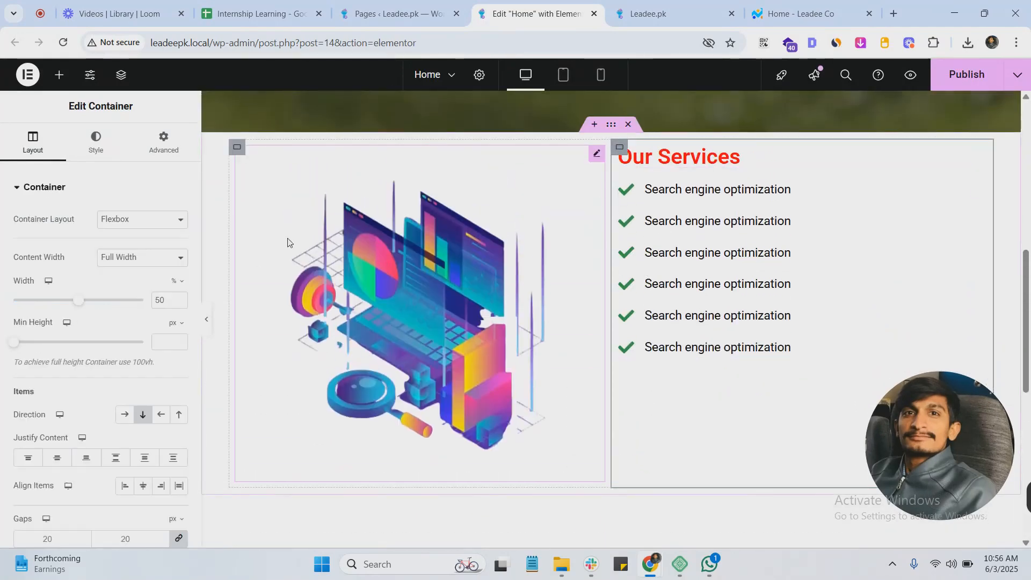
Step: Set the image resolution of the services illustration to Full
{"action": "left_click", "coordinate": [383, 235]}
{"action": "left_click", "coordinate": [132, 320]}
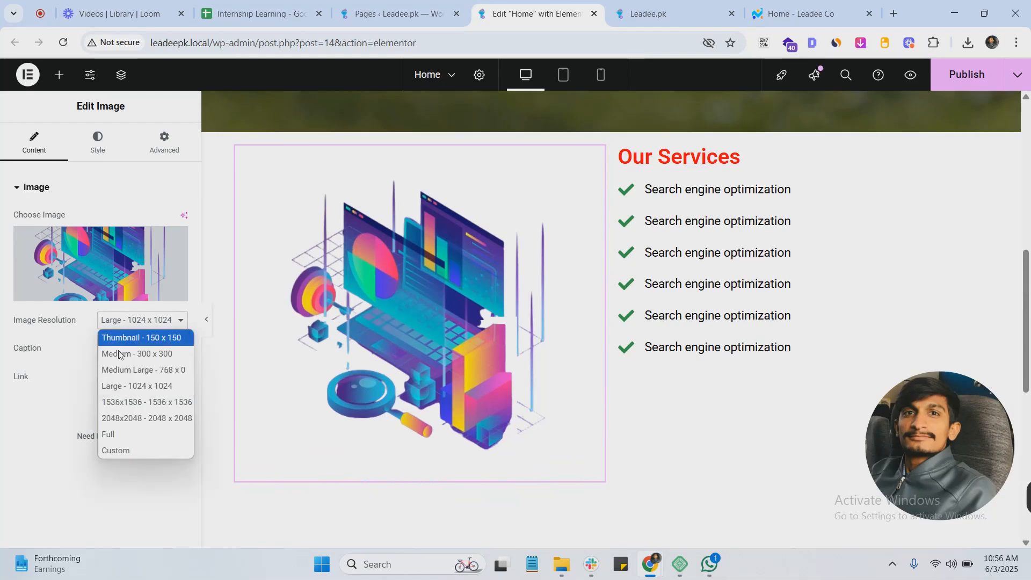
{"action": "left_click", "coordinate": [115, 431]}
Step: Set the services illustration's width to 400 px and its max width to 100%
{"action": "left_click", "coordinate": [97, 143]}
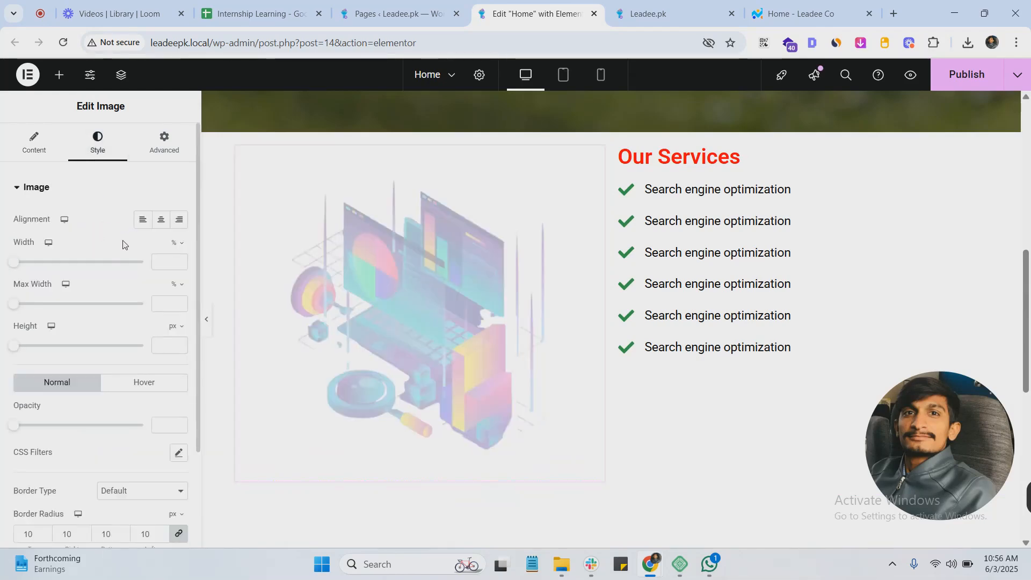
{"action": "left_click", "coordinate": [159, 262]}
{"action": "type", "text": "200"}
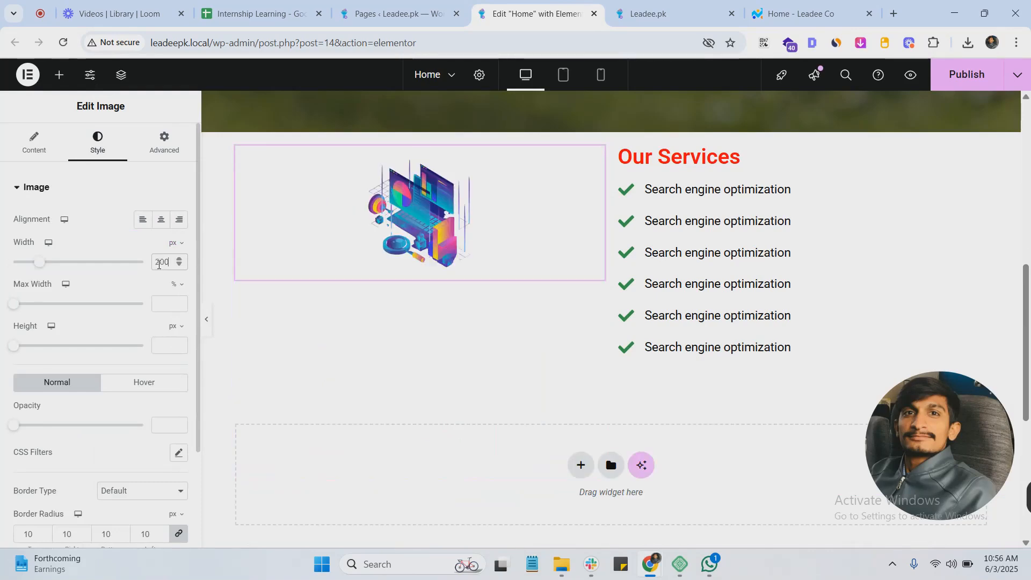
{"action": "key", "text": "BackSpace"}
{"action": "key", "text": "BackSpace"}
{"action": "key", "text": "BackSpace"}
{"action": "type", "text": "400"}
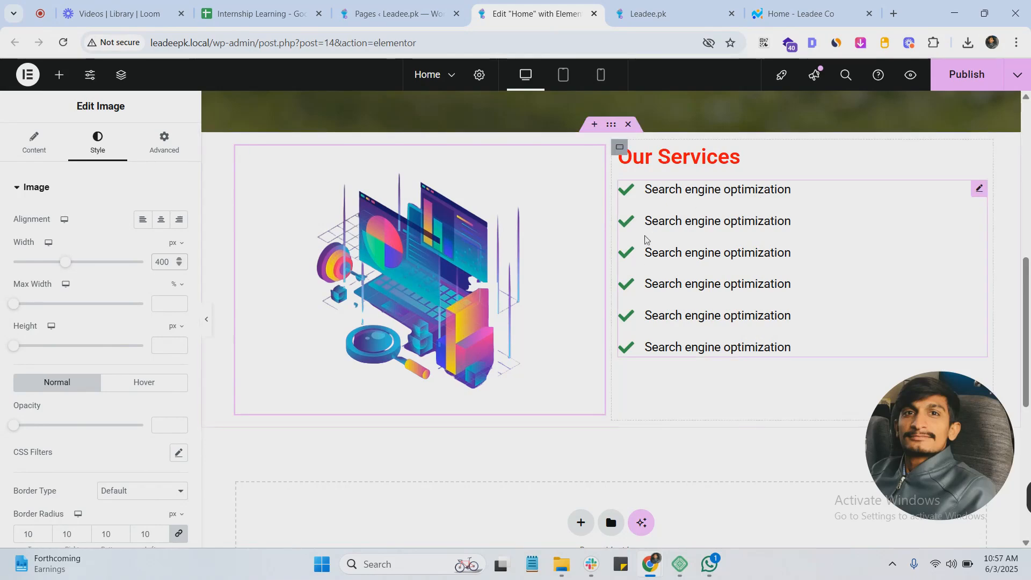
{"action": "left_click", "coordinate": [619, 148]}
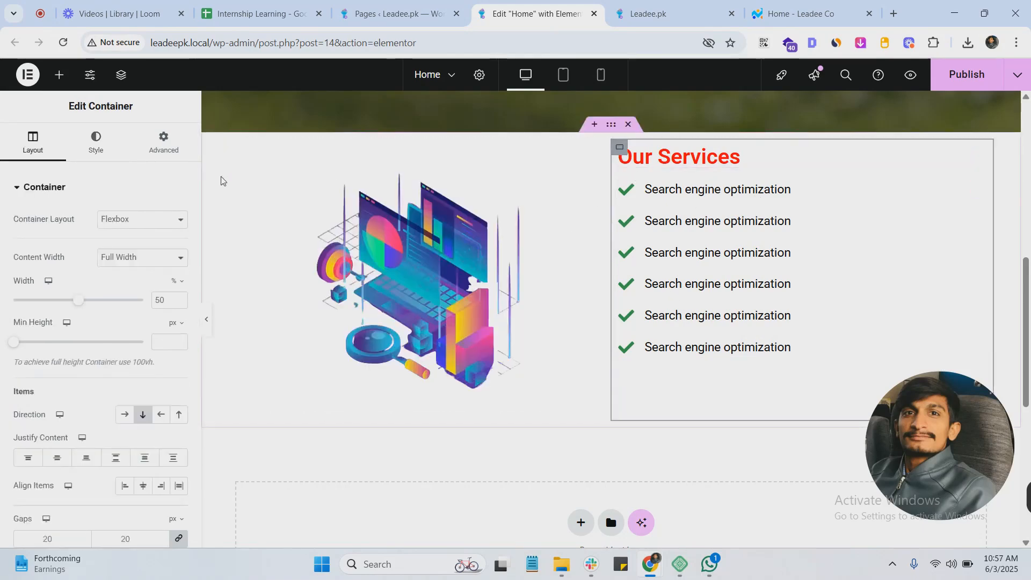
{"action": "left_click", "coordinate": [242, 182]}
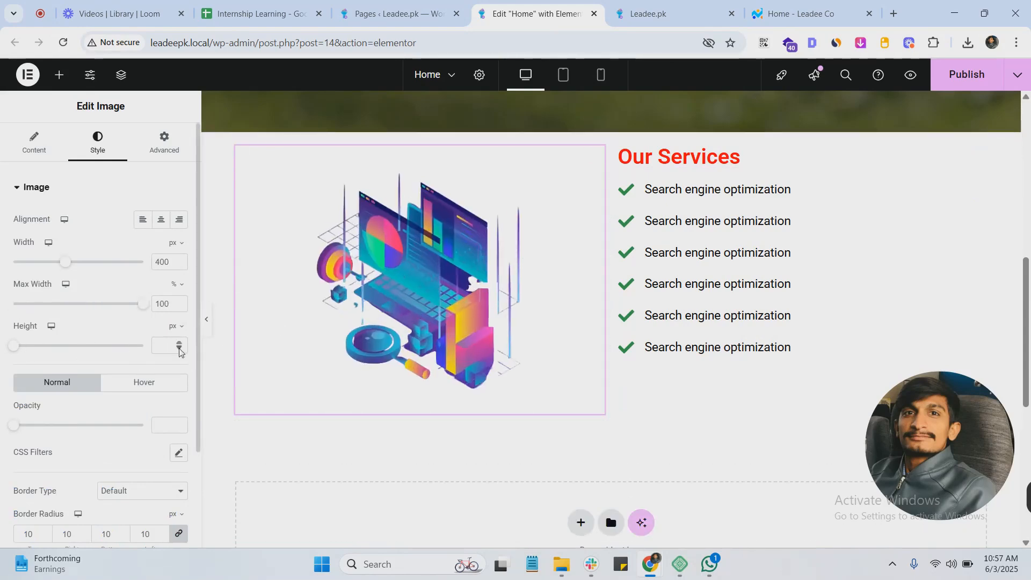
Step: Review the hero and services sections, and preview the page in tablet view followed by mobile view
{"action": "scroll", "coordinate": [590, 215], "scroll_direction": "up", "scroll_amount": 5}
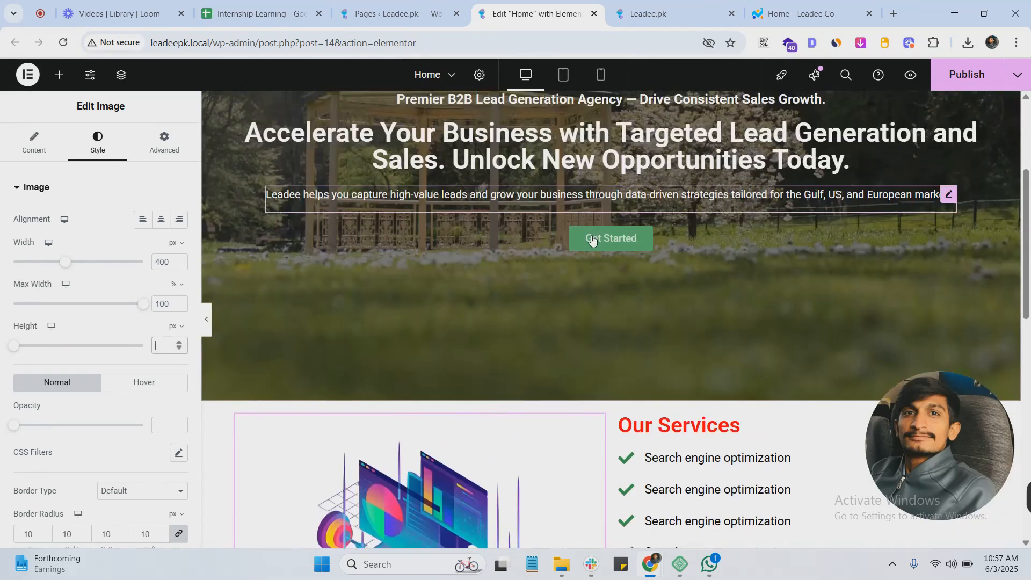
{"action": "scroll", "coordinate": [612, 242], "scroll_direction": "down", "scroll_amount": 4}
{"action": "left_click", "coordinate": [611, 192]}
{"action": "scroll", "coordinate": [590, 215], "scroll_direction": "up", "scroll_amount": 5}
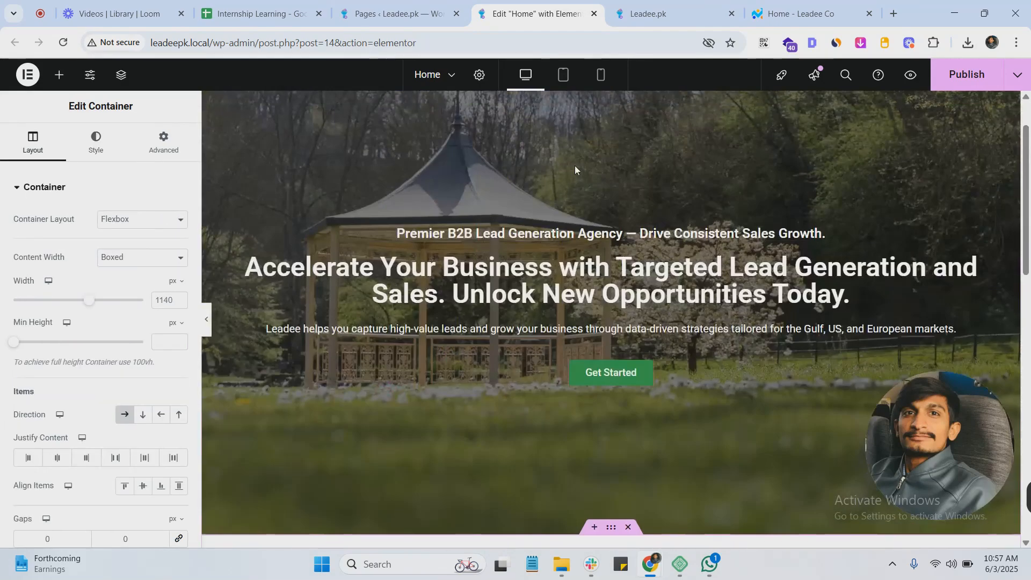
{"action": "left_click", "coordinate": [564, 76]}
{"action": "left_click", "coordinate": [603, 75]}
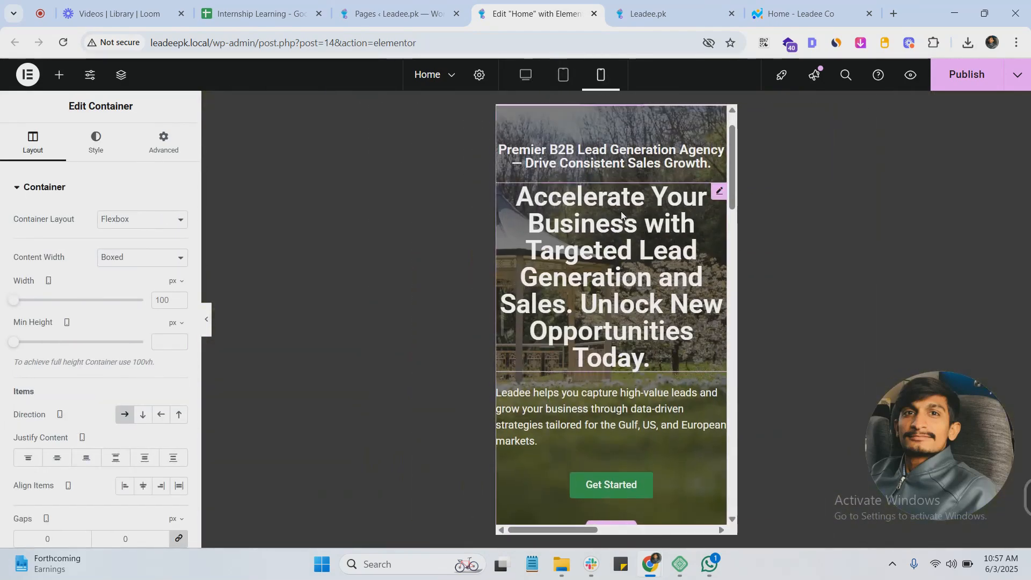
Step: Align the hero paragraph to the right in mobile view
{"action": "left_click", "coordinate": [623, 290]}
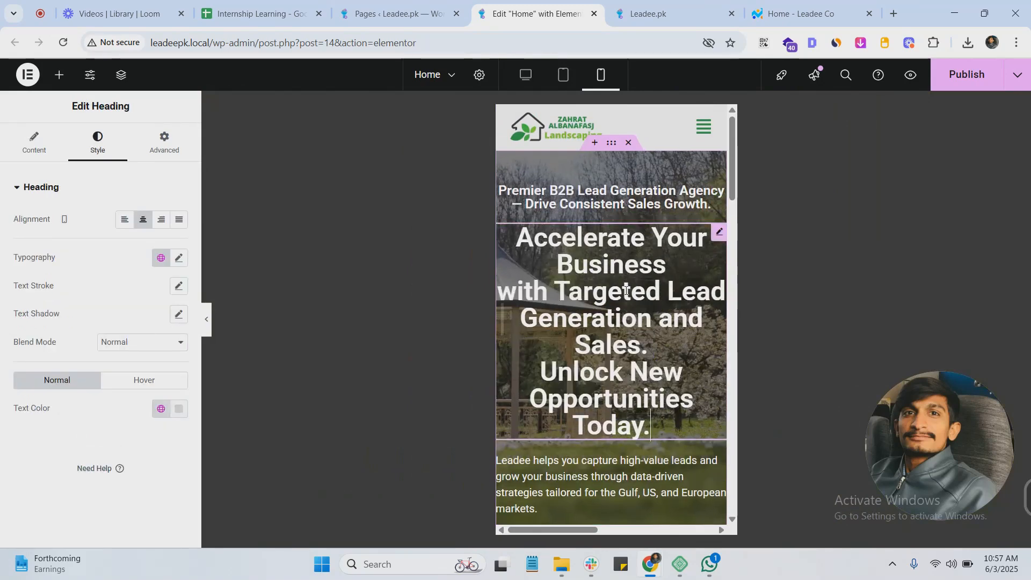
{"action": "scroll", "coordinate": [580, 344], "scroll_direction": "down", "scroll_amount": 4}
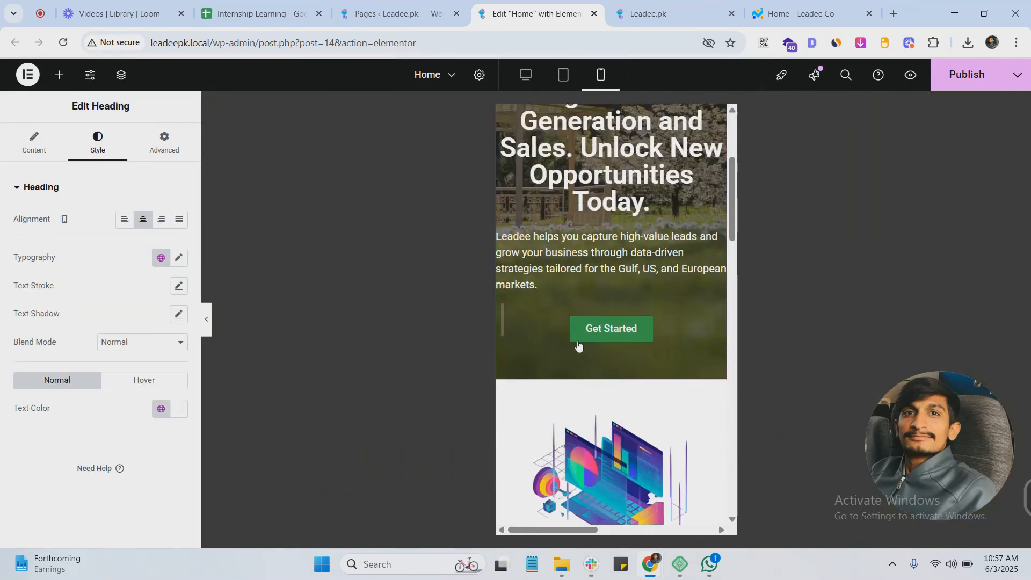
{"action": "left_click", "coordinate": [576, 277]}
{"action": "left_click", "coordinate": [161, 219]}
Step: Set the hero container's mobile padding to 50 px top and bottom and 16 px right and left
{"action": "scroll", "coordinate": [591, 273], "scroll_direction": "up", "scroll_amount": 4}
{"action": "left_click", "coordinate": [613, 144]}
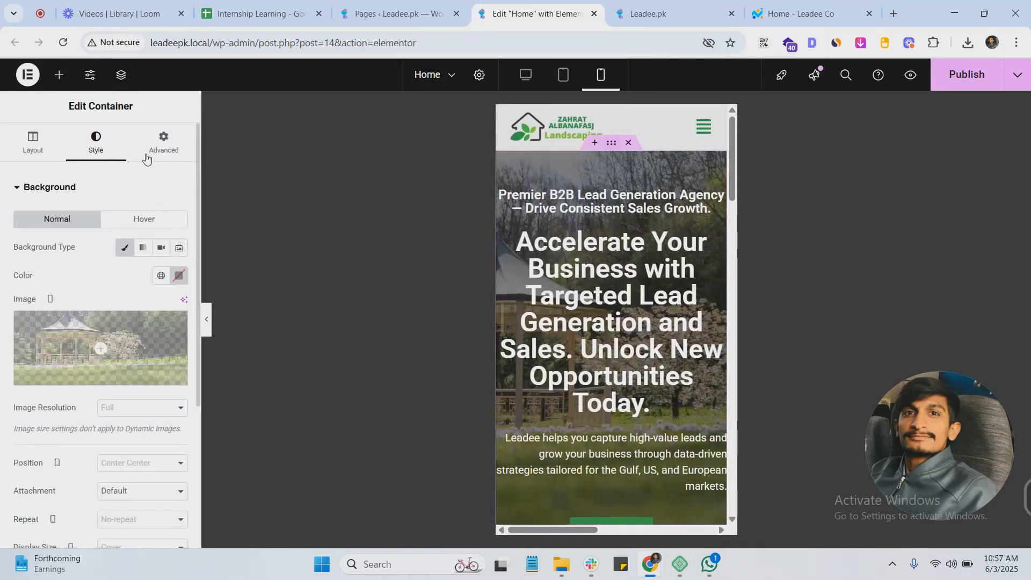
{"action": "left_click", "coordinate": [159, 144]}
{"action": "left_click", "coordinate": [178, 235]}
{"action": "left_click", "coordinate": [176, 216]}
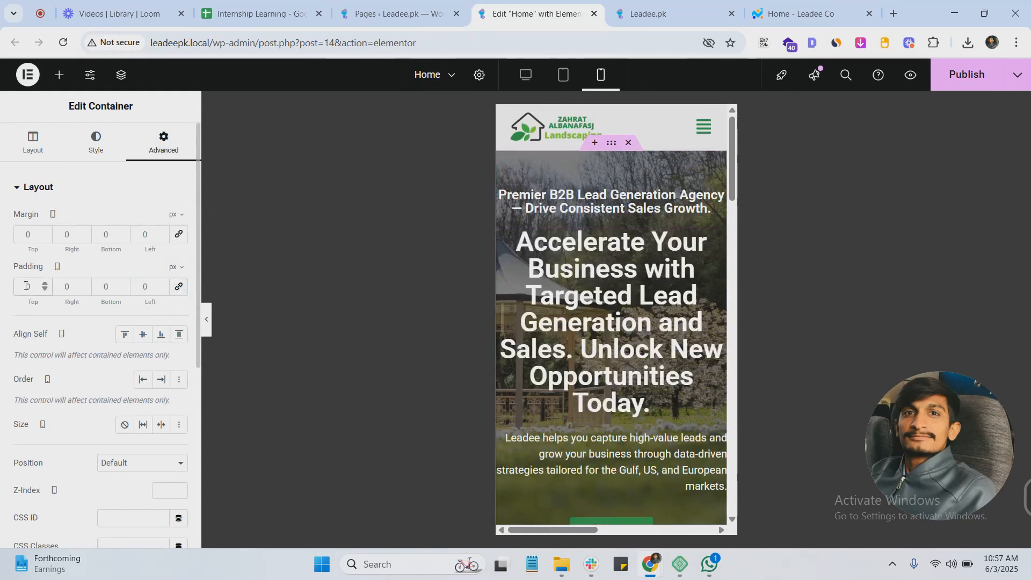
{"action": "type", "text": "50"}
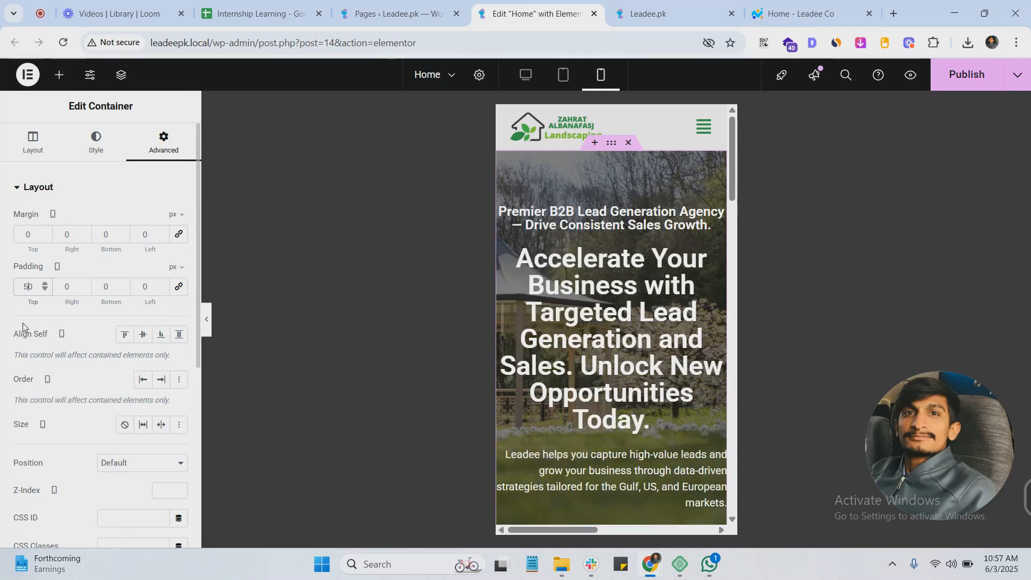
{"action": "left_click", "coordinate": [103, 287]}
{"action": "type", "text": "5"}
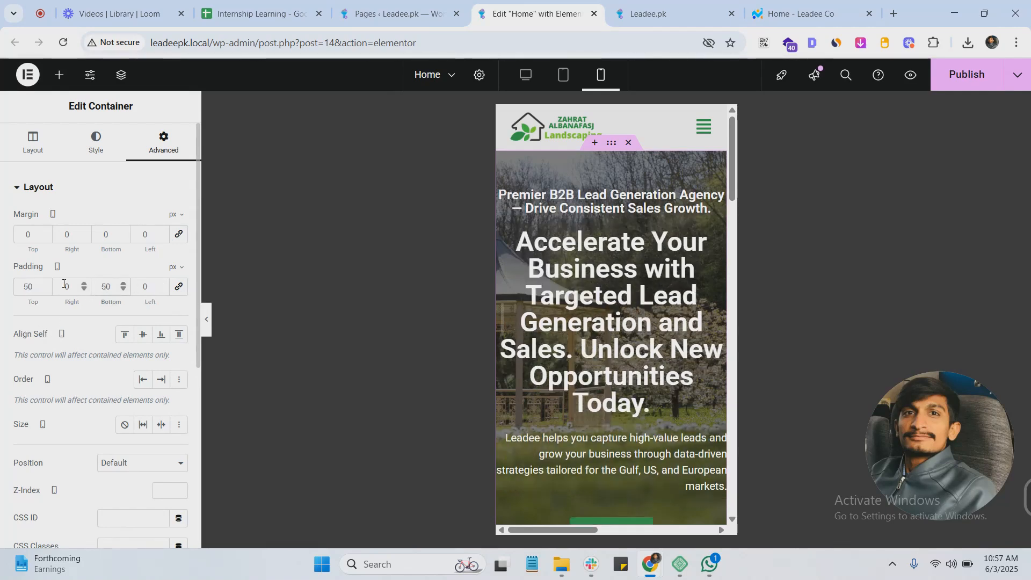
{"action": "left_click", "coordinate": [83, 285]}
{"action": "type", "text": "6"}
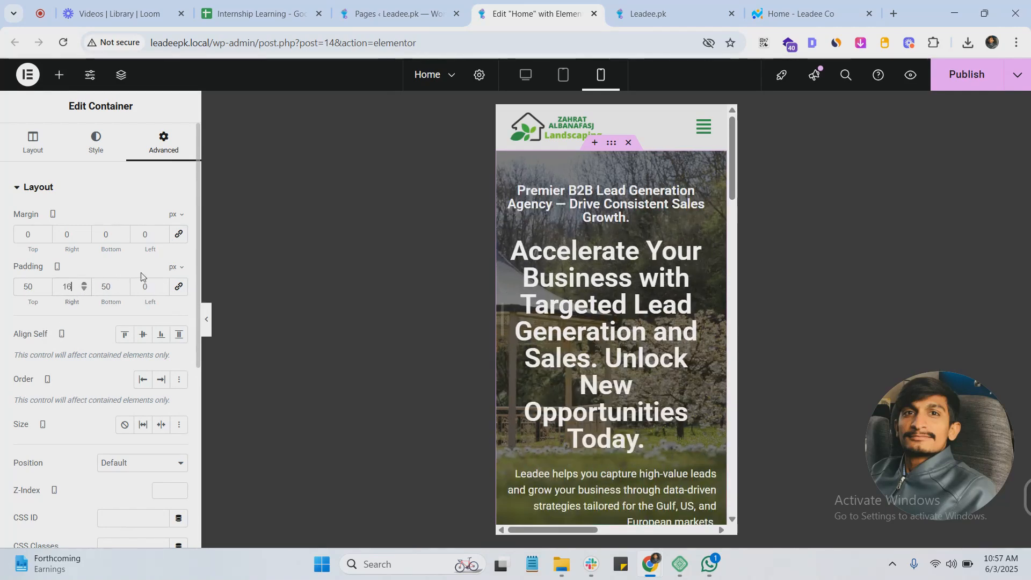
{"action": "left_click", "coordinate": [159, 286]}
{"action": "type", "text": "16"}
Step: Center the hero paragraph in mobile view and check the hero section
{"action": "scroll", "coordinate": [601, 352], "scroll_direction": "down", "scroll_amount": 3}
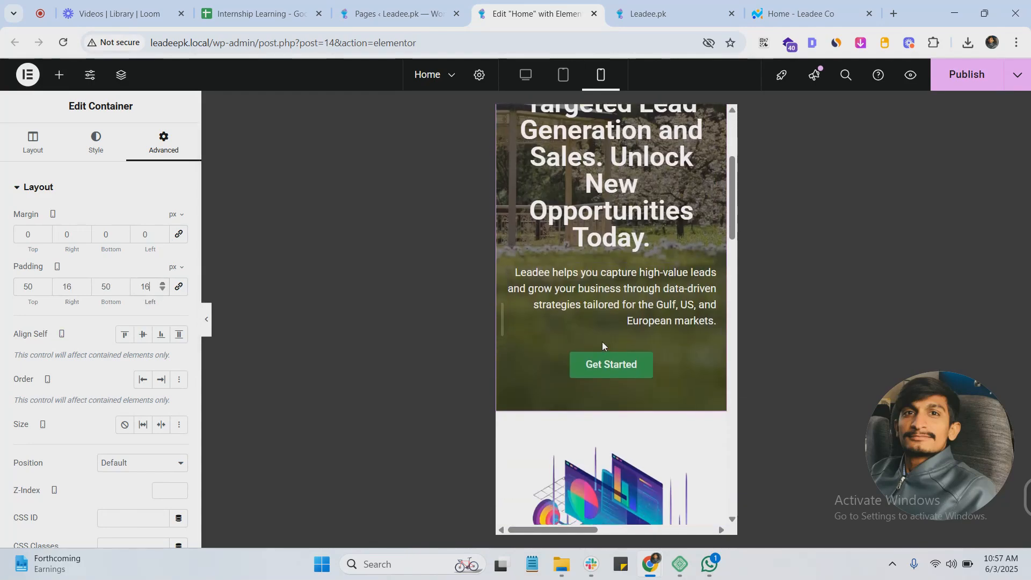
{"action": "left_click", "coordinate": [612, 298]}
{"action": "left_click", "coordinate": [143, 219]}
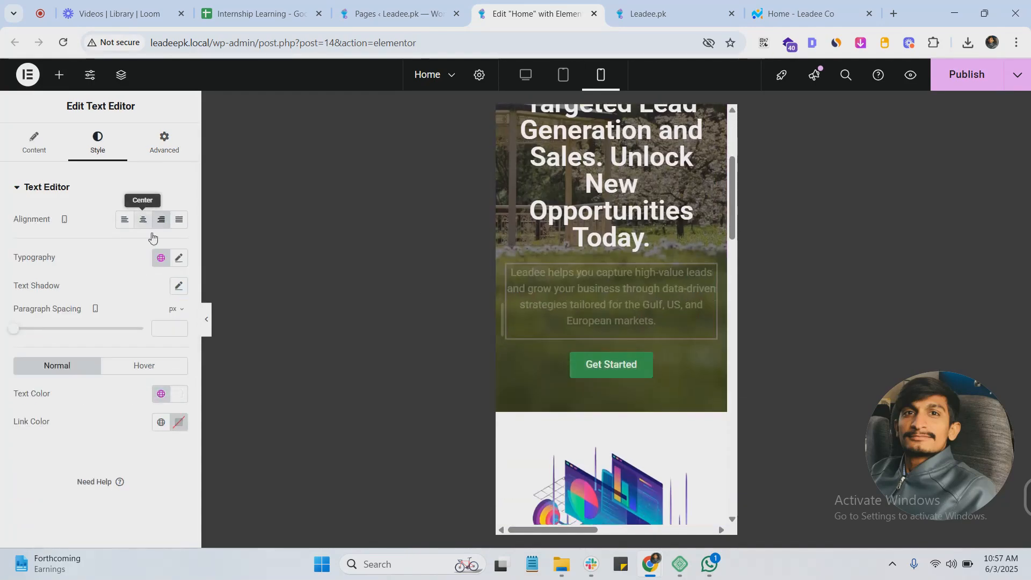
{"action": "scroll", "coordinate": [601, 305], "scroll_direction": "up", "scroll_amount": 1}
{"action": "scroll", "coordinate": [601, 305], "scroll_direction": "up", "scroll_amount": 2}
{"action": "scroll", "coordinate": [596, 312], "scroll_direction": "down", "scroll_amount": 8}
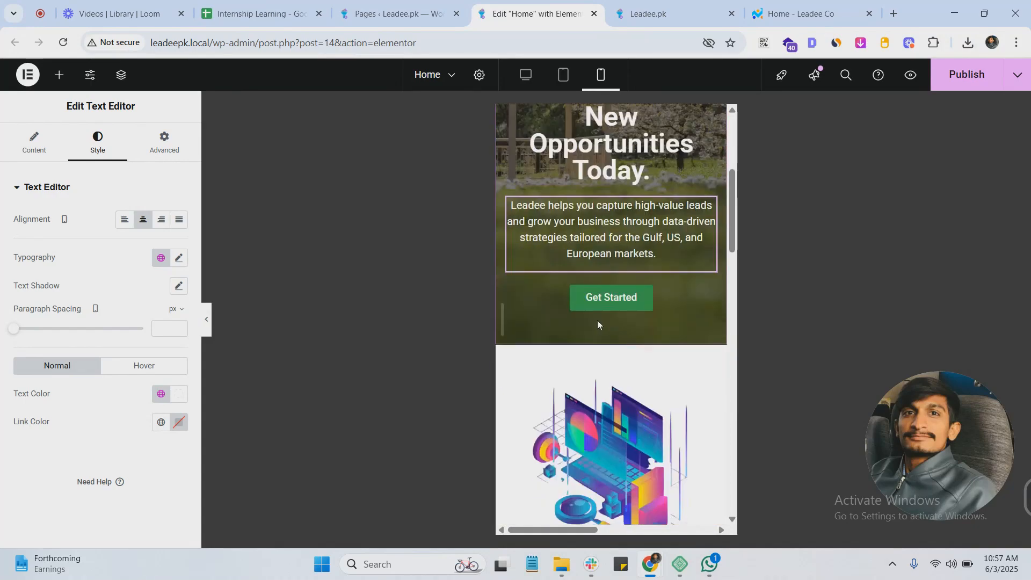
{"action": "scroll", "coordinate": [592, 313], "scroll_direction": "up", "scroll_amount": 3}
Step: Try a reversed horizontal row direction on the services container in mobile view
{"action": "scroll", "coordinate": [594, 298], "scroll_direction": "down", "scroll_amount": 2}
{"action": "scroll", "coordinate": [594, 298], "scroll_direction": "up", "scroll_amount": 1}
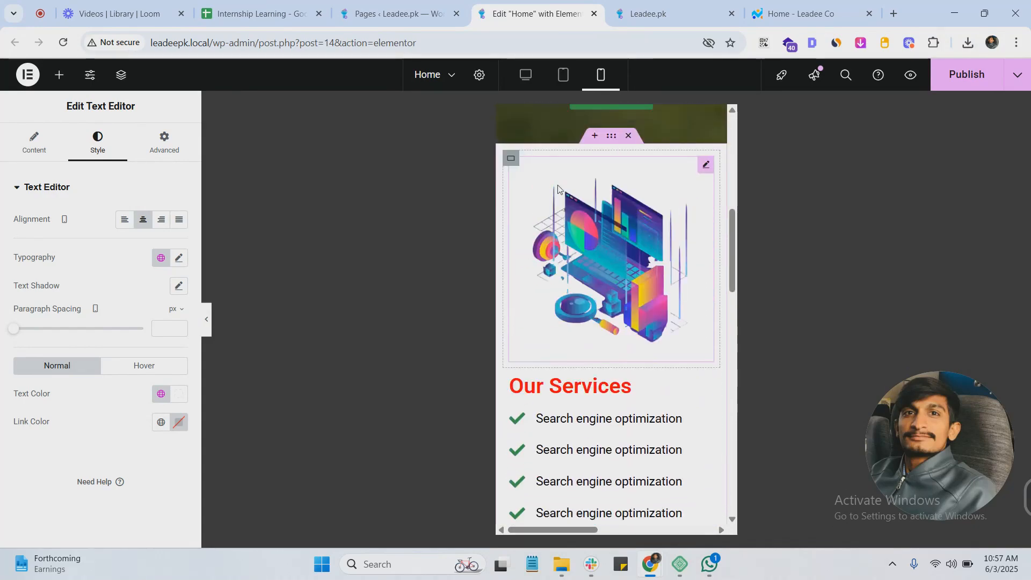
{"action": "left_click", "coordinate": [612, 136]}
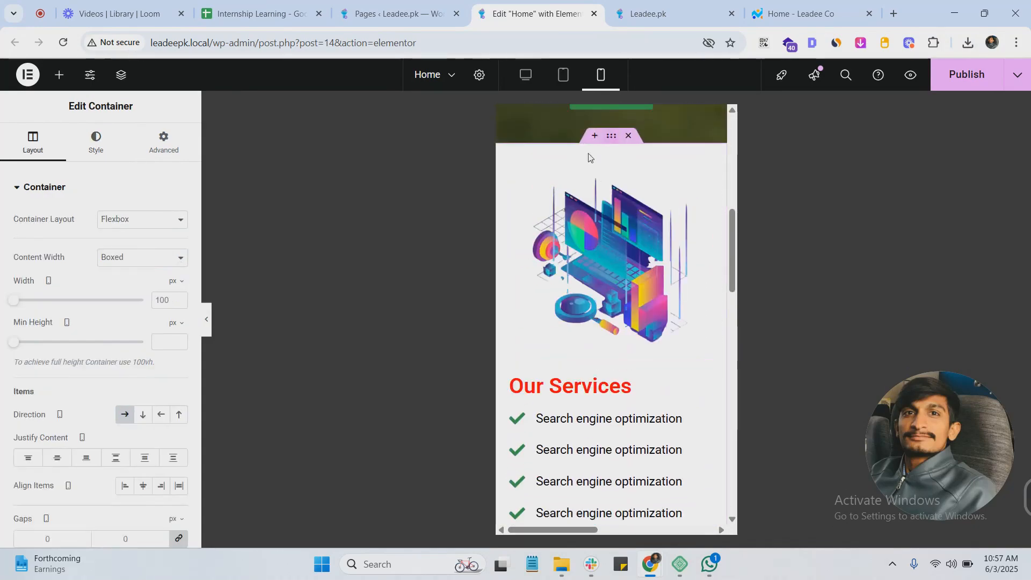
{"action": "scroll", "coordinate": [77, 353], "scroll_direction": "down", "scroll_amount": 3}
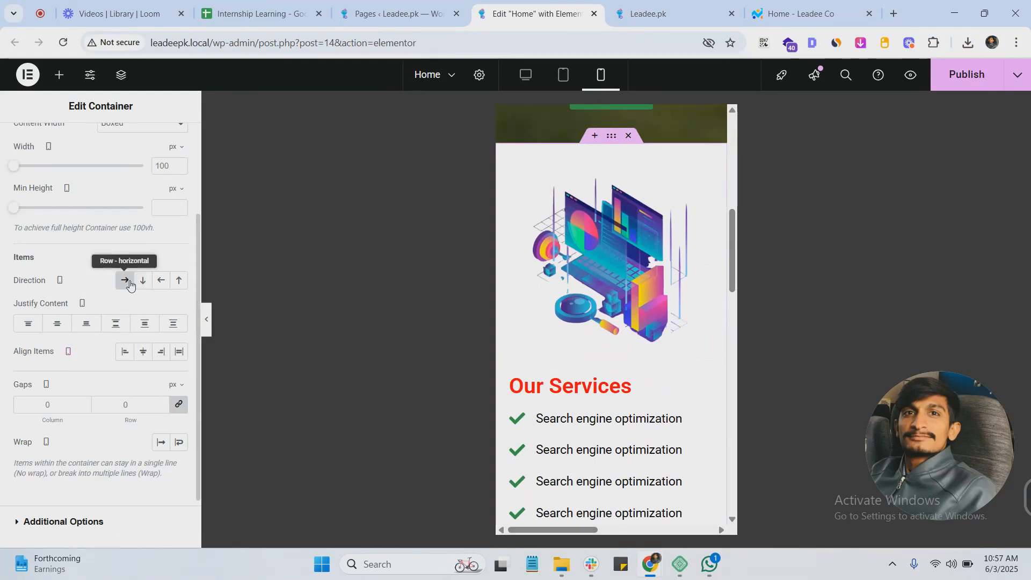
{"action": "left_click", "coordinate": [159, 280]}
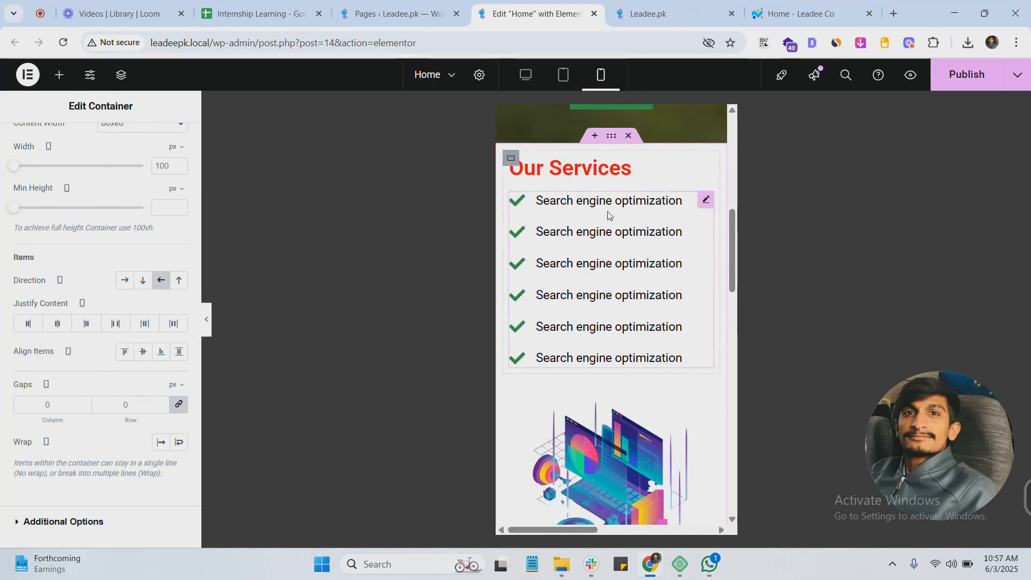
{"action": "scroll", "coordinate": [601, 340], "scroll_direction": "down", "scroll_amount": 3}
{"action": "scroll", "coordinate": [600, 339], "scroll_direction": "up", "scroll_amount": 2}
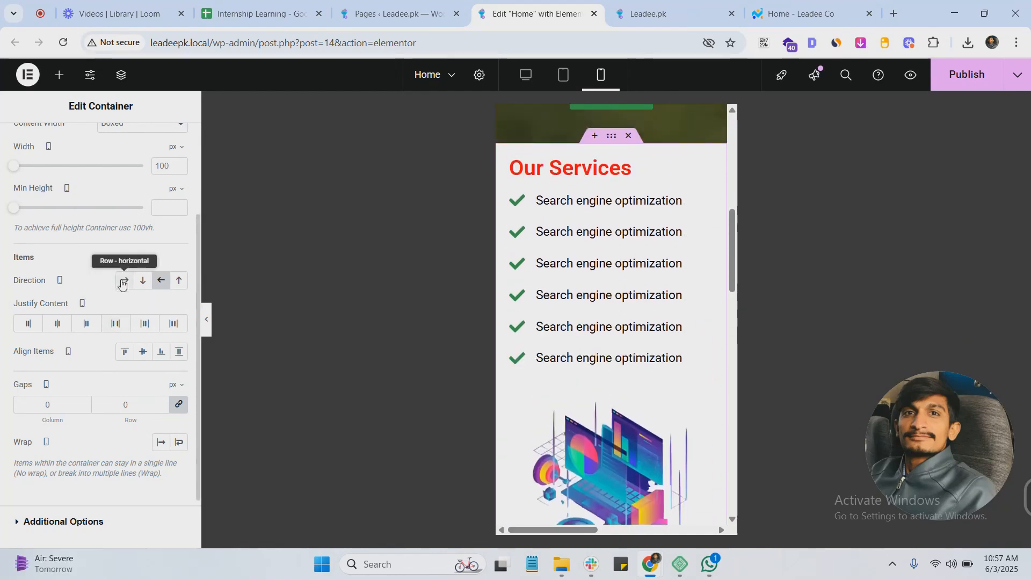
Step: Restore the services container's mobile direction to Row - horizontal and check the stacking order
{"action": "left_click", "coordinate": [124, 280]}
{"action": "scroll", "coordinate": [619, 363], "scroll_direction": "down", "scroll_amount": 1}
{"action": "scroll", "coordinate": [610, 343], "scroll_direction": "down", "scroll_amount": 1}
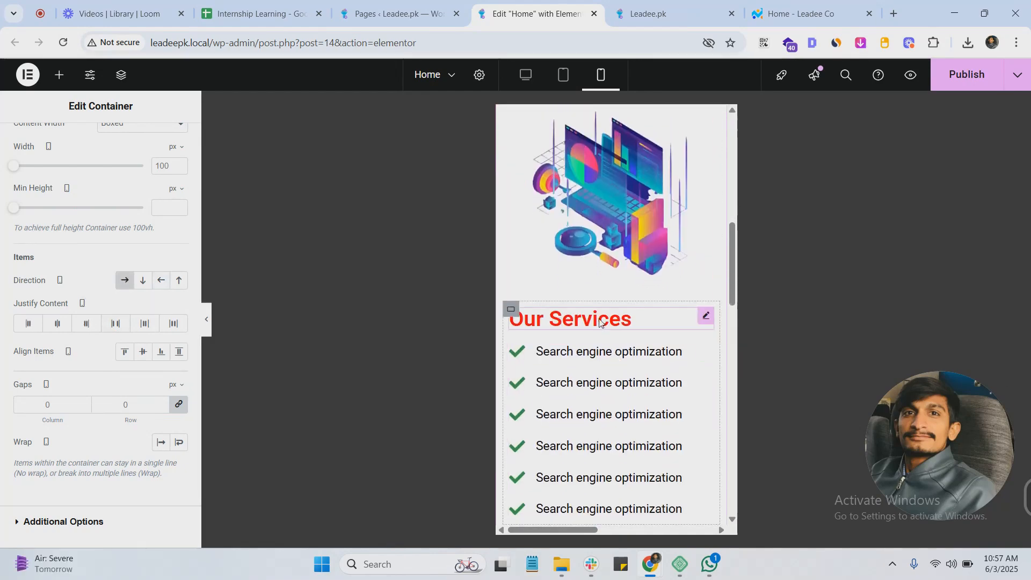
{"action": "scroll", "coordinate": [600, 322], "scroll_direction": "down", "scroll_amount": 1}
{"action": "scroll", "coordinate": [600, 323], "scroll_direction": "up", "scroll_amount": 3}
Step: Switch the page back to desktop view at the services section
{"action": "left_click", "coordinate": [526, 75]}
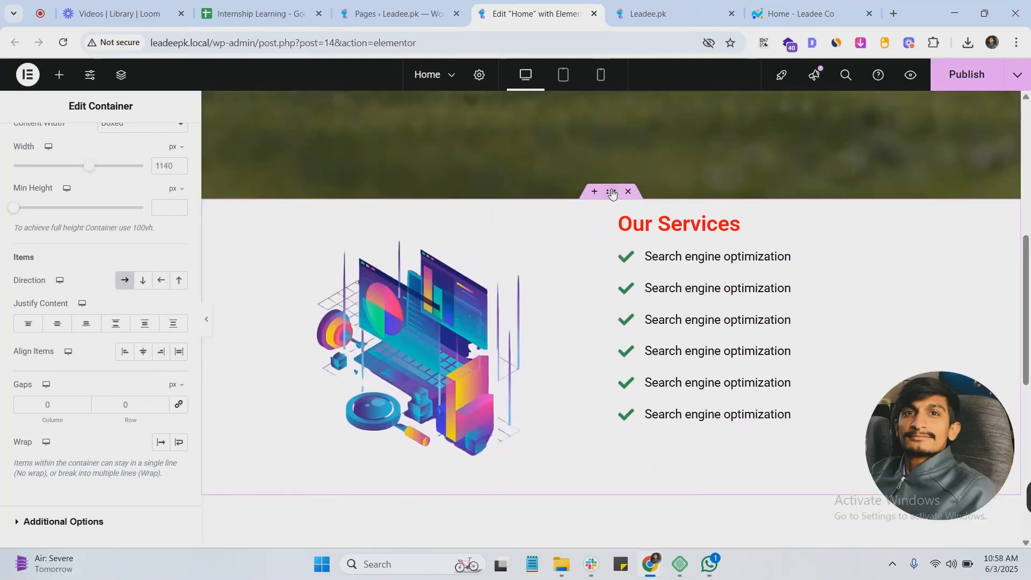
{"action": "scroll", "coordinate": [585, 285], "scroll_direction": "up", "scroll_amount": 1}
{"action": "scroll", "coordinate": [580, 301], "scroll_direction": "down", "scroll_amount": 1}
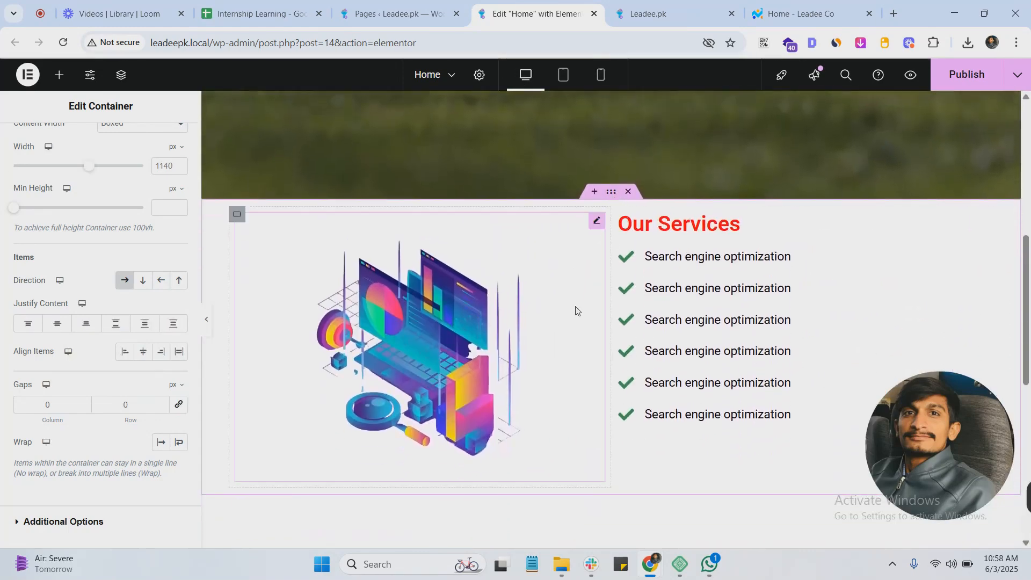
Step: Give the services section a classic background in the Accent global color (#61CE70)
{"action": "left_click", "coordinate": [240, 215]}
{"action": "left_click", "coordinate": [96, 140]}
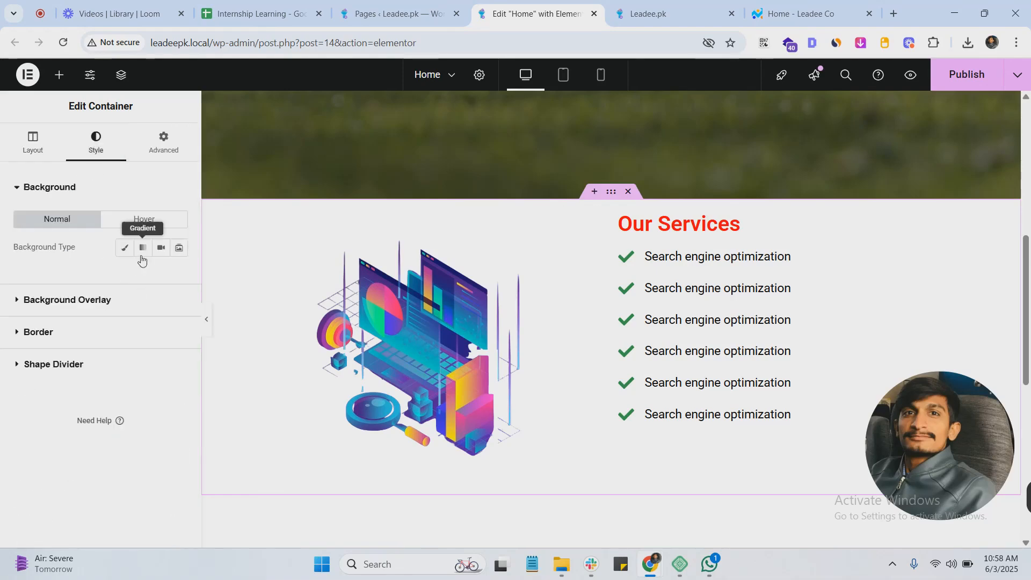
{"action": "left_click", "coordinate": [124, 248]}
{"action": "left_click", "coordinate": [160, 276]}
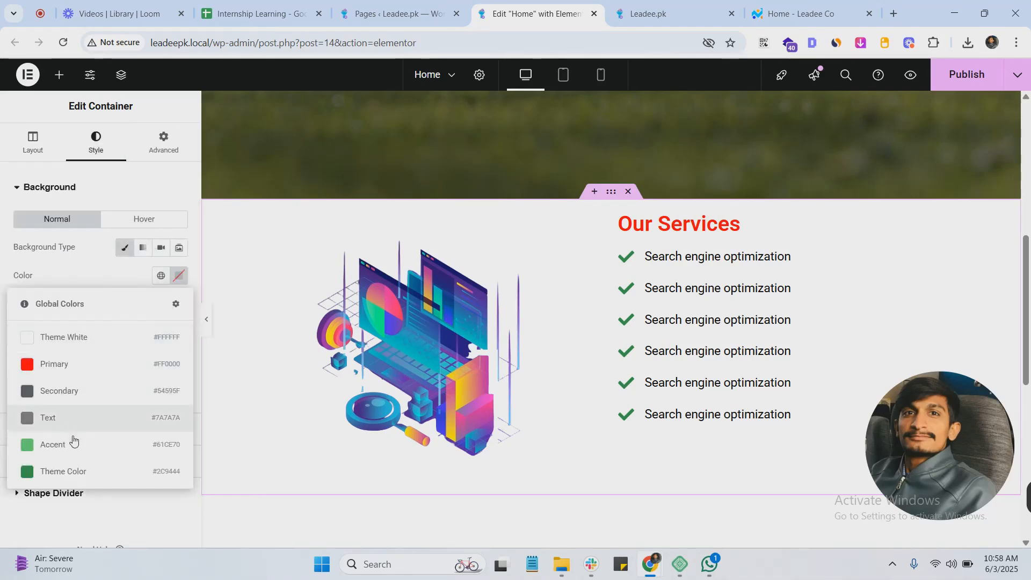
{"action": "left_click", "coordinate": [62, 450]}
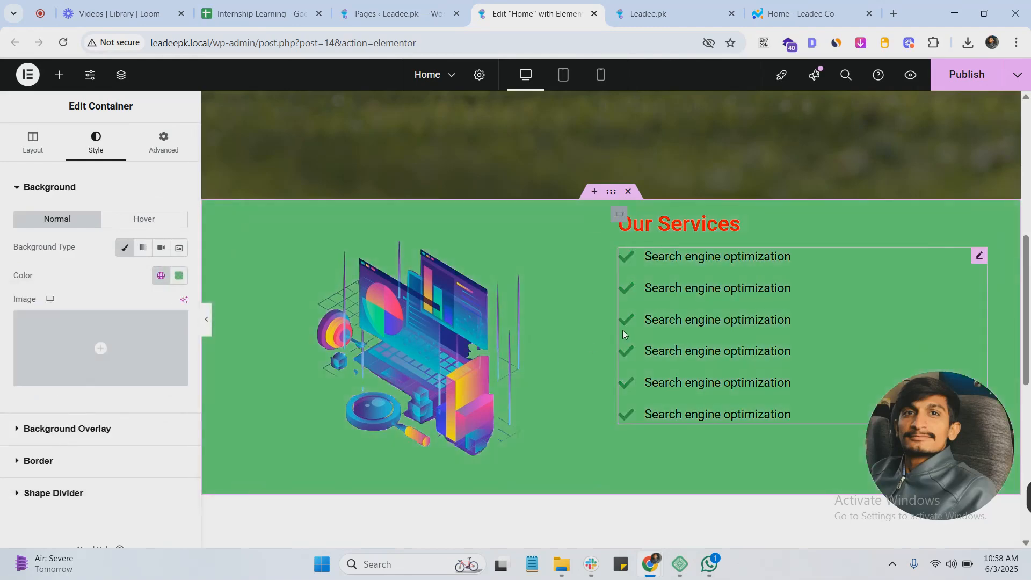
Step: Try the Theme Color global color (#2C9444) as the services section's background and lower its opacity to zero
{"action": "left_click", "coordinate": [160, 276]}
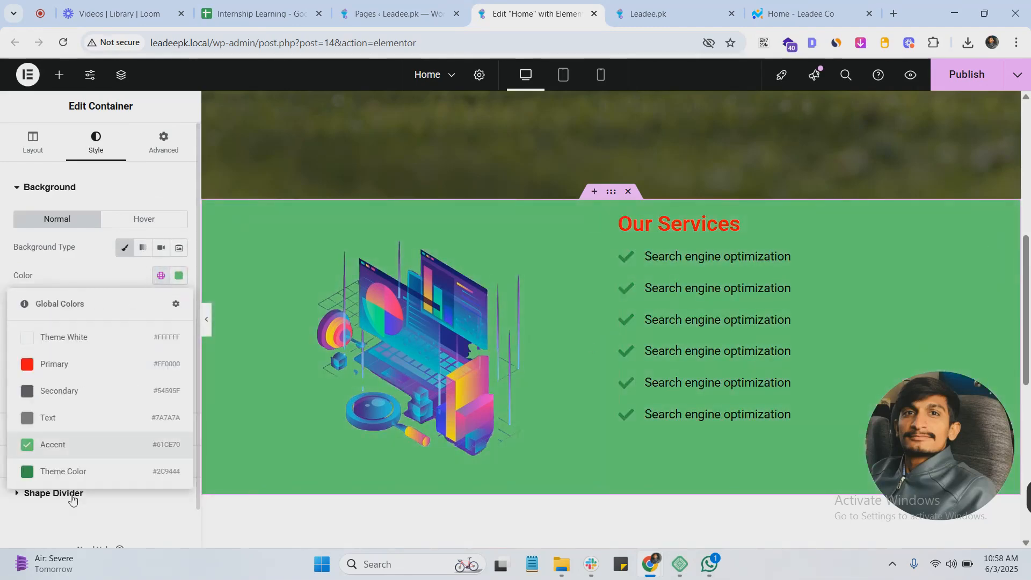
{"action": "left_click", "coordinate": [91, 472]}
{"action": "left_click", "coordinate": [179, 275]}
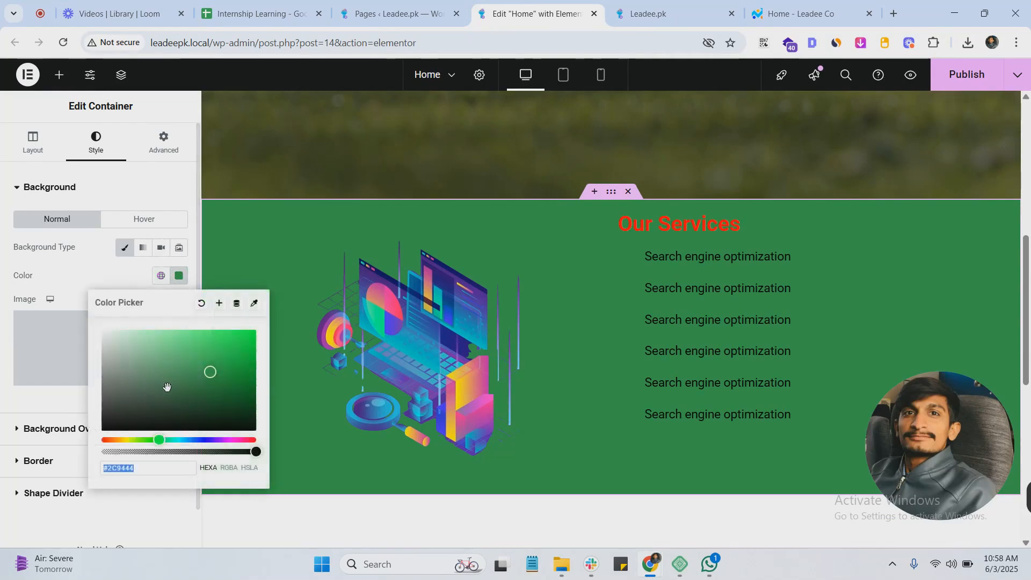
{"action": "left_click_drag", "start_coordinate": [160, 452], "coordinate": [93, 465]}
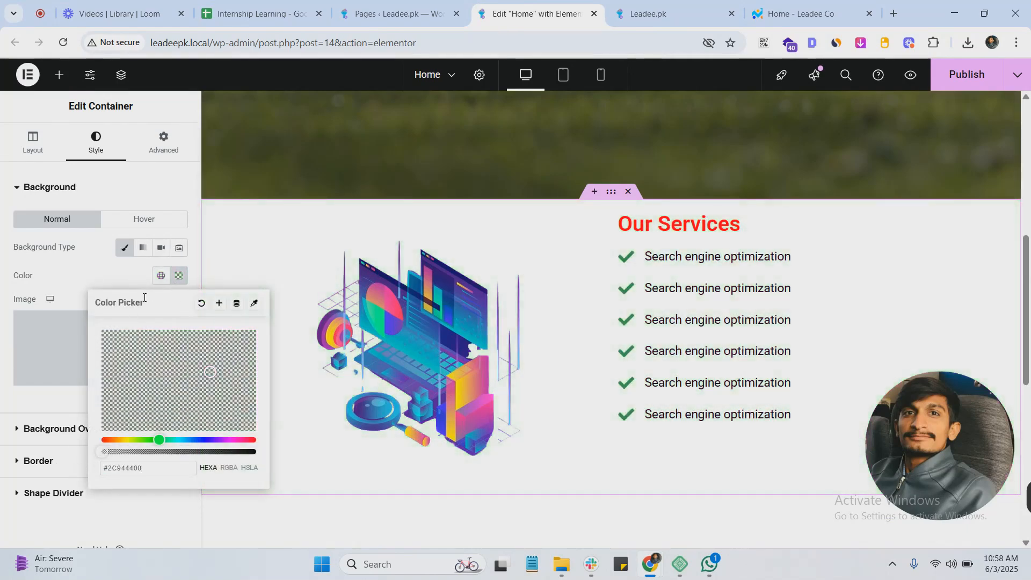
Step: Set the services section's background to the Text global color (#7A7A7A) and adjust it to a lighter grey shade
{"action": "left_click", "coordinate": [161, 275]}
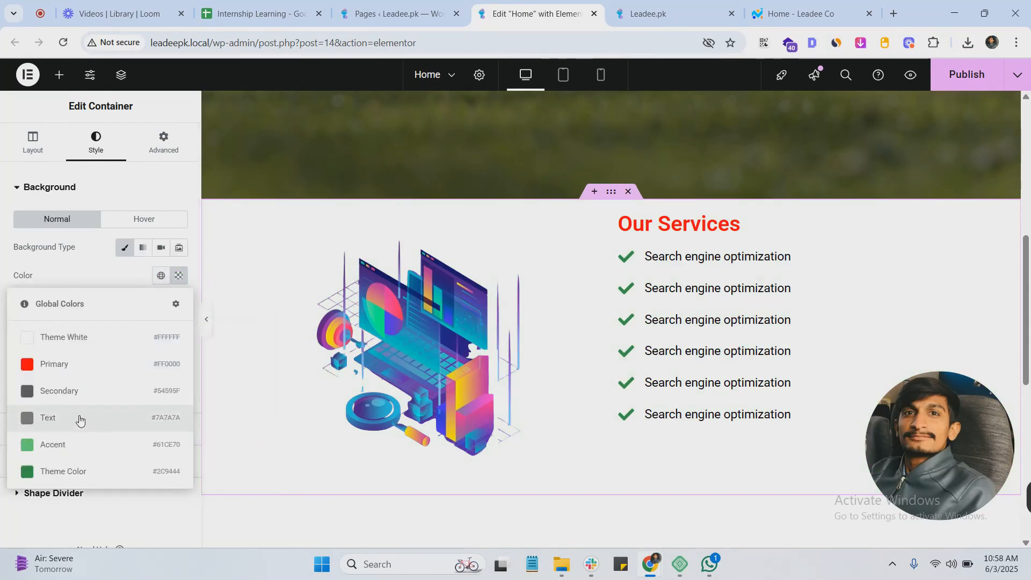
{"action": "left_click", "coordinate": [86, 421]}
{"action": "left_click", "coordinate": [179, 276]}
{"action": "left_click_drag", "start_coordinate": [102, 382], "coordinate": [95, 347]}
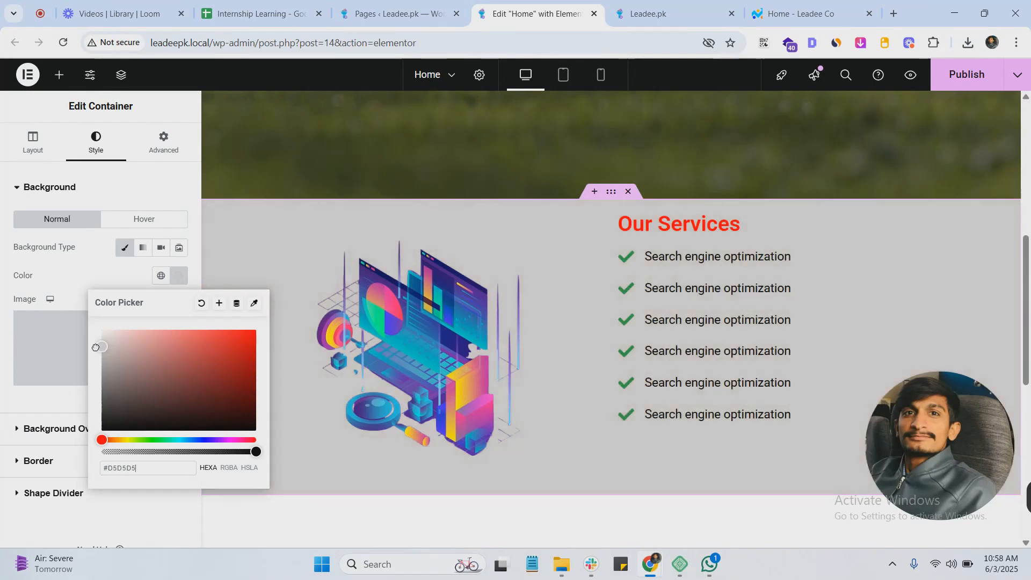
{"action": "left_click_drag", "start_coordinate": [100, 419], "coordinate": [86, 374]}
{"action": "left_click", "coordinate": [85, 375]}
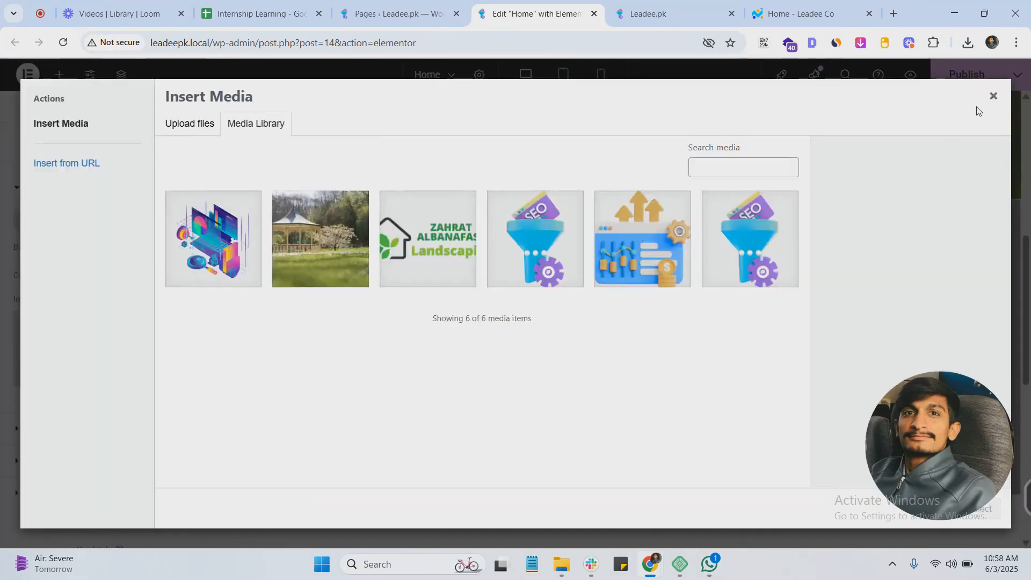
{"action": "left_click", "coordinate": [993, 96]}
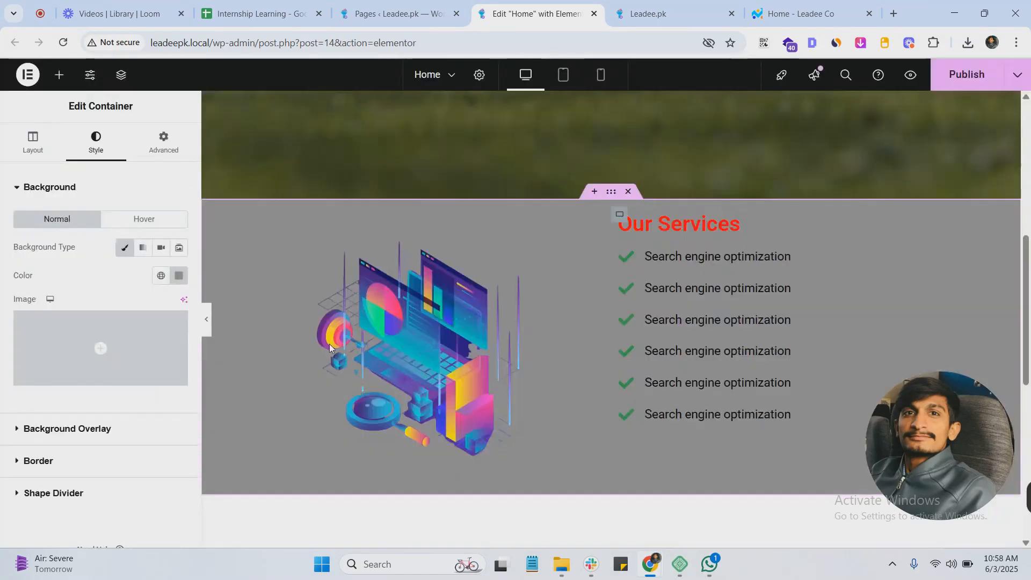
Step: Lower the opacity of the services section's grey background to a faint tint and preview the section without the editing panel
{"action": "left_click", "coordinate": [179, 276]}
{"action": "left_click_drag", "start_coordinate": [206, 451], "coordinate": [121, 452]}
{"action": "left_click", "coordinate": [2, 225]}
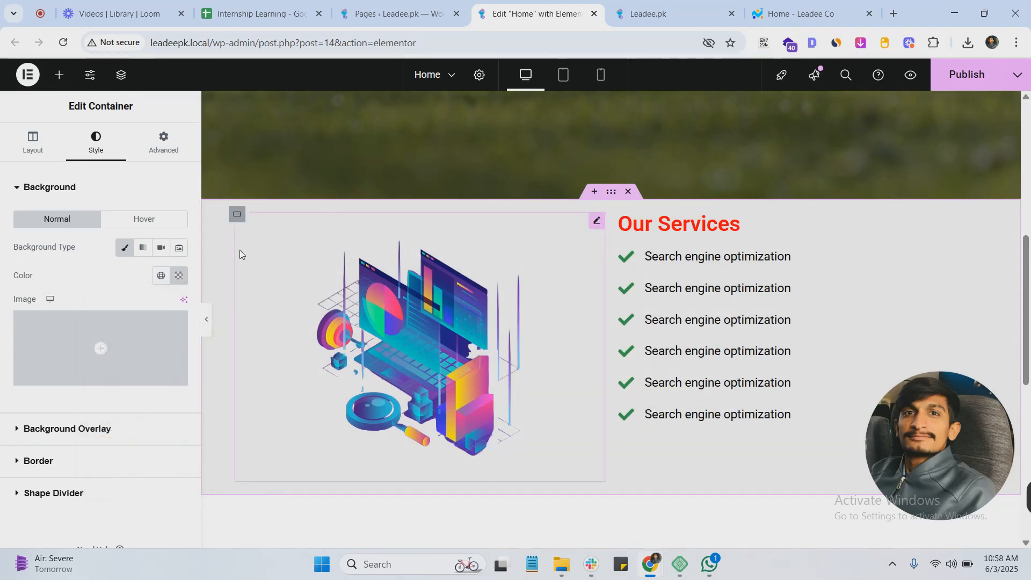
{"action": "left_click", "coordinate": [213, 319]}
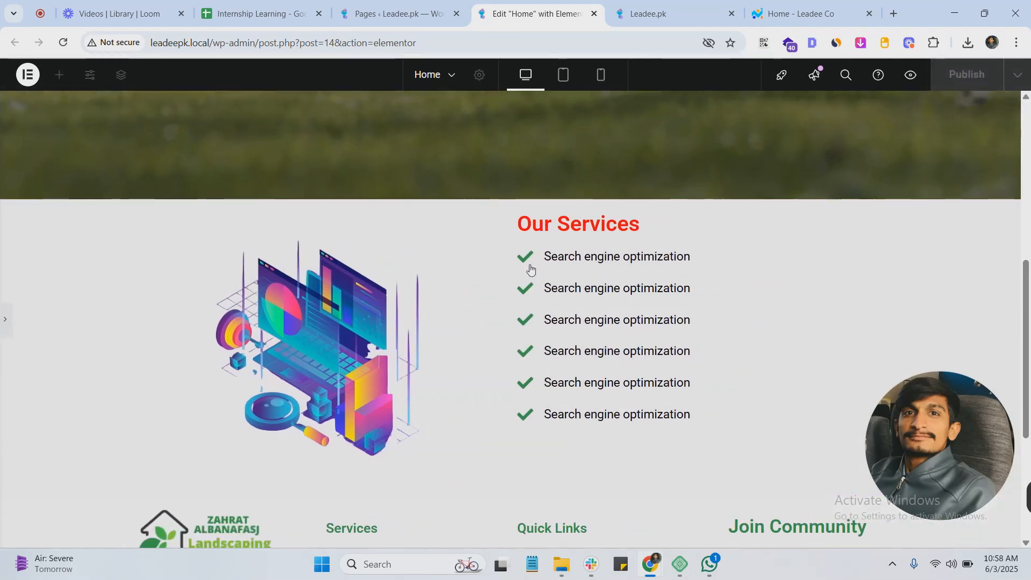
Step: Try left alignment on the services illustration, return it to center, and open its content settings
{"action": "left_click", "coordinate": [619, 214]}
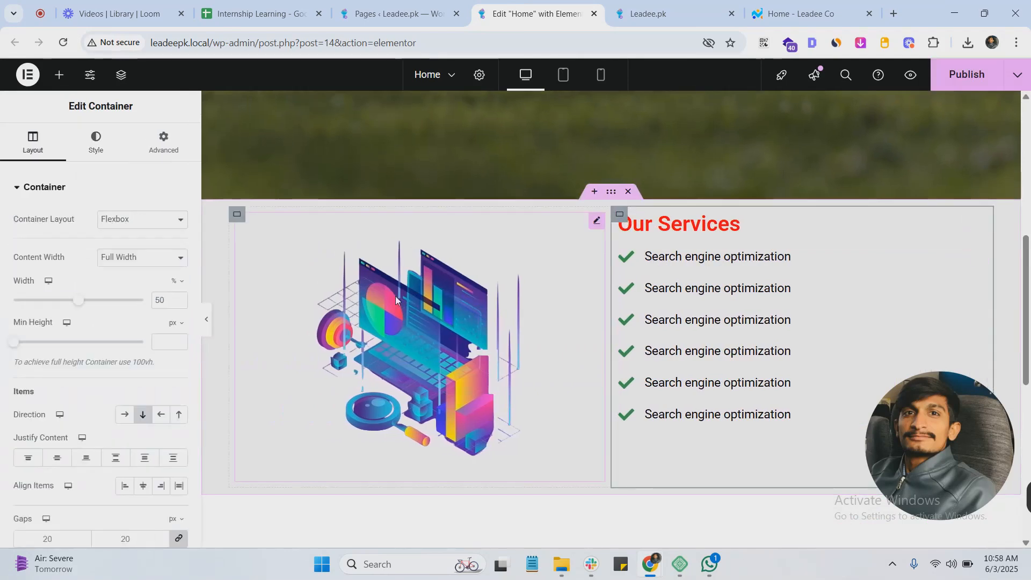
{"action": "left_click", "coordinate": [276, 281]}
{"action": "left_click", "coordinate": [143, 219]}
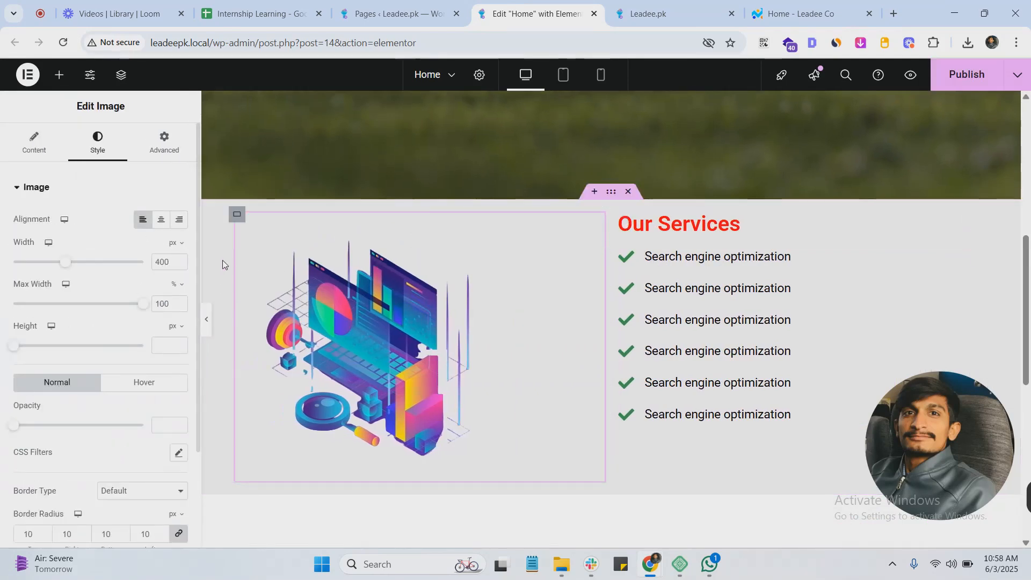
{"action": "left_click", "coordinate": [161, 220]}
{"action": "left_click", "coordinate": [34, 149]}
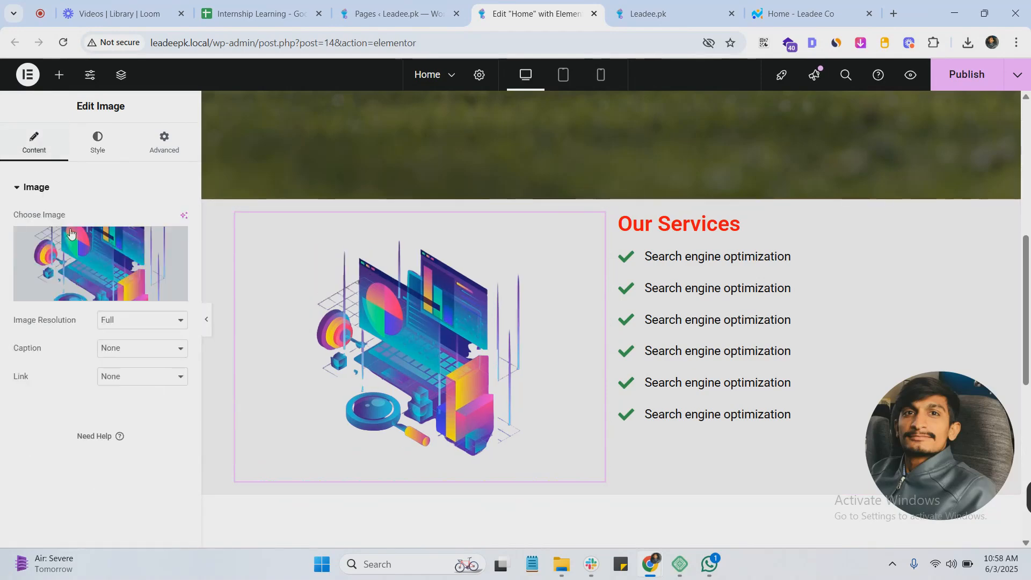
Step: Try centered content justification on the services illustration's container and set its item alignment to start
{"action": "left_click", "coordinate": [237, 215]}
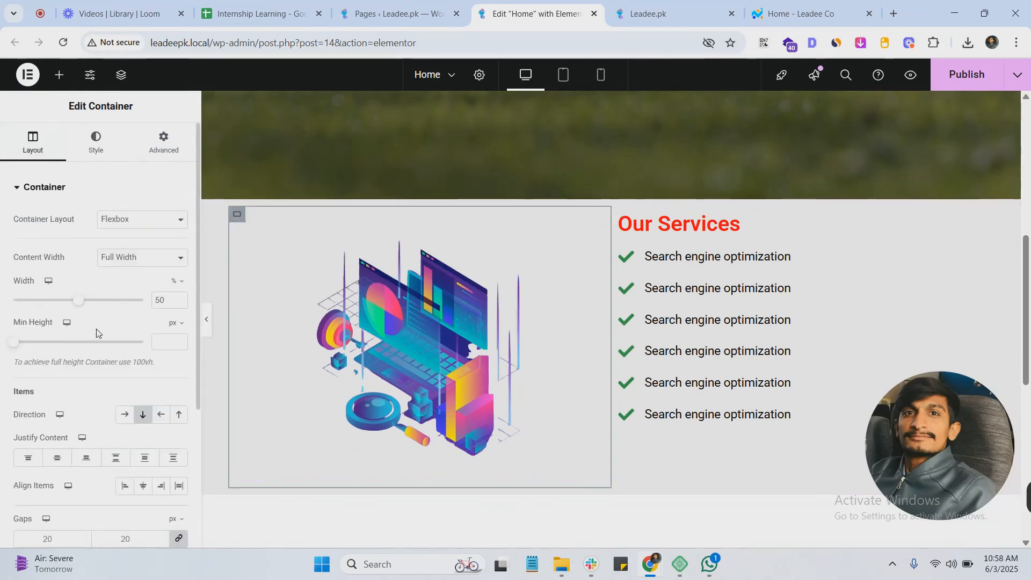
{"action": "left_click", "coordinate": [56, 458]}
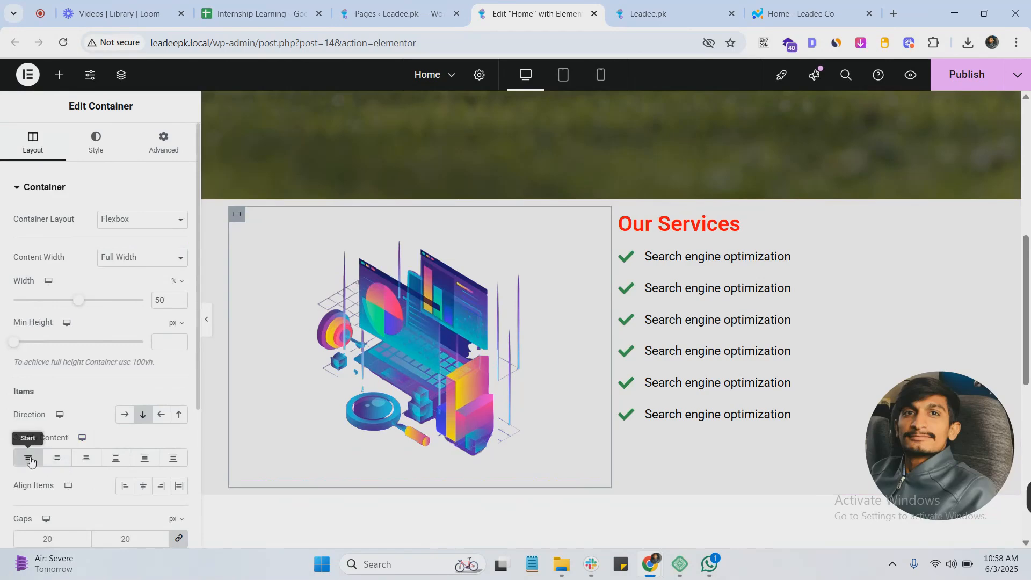
{"action": "left_click", "coordinate": [129, 488]}
{"action": "left_click", "coordinate": [130, 489]}
{"action": "left_click", "coordinate": [130, 488]}
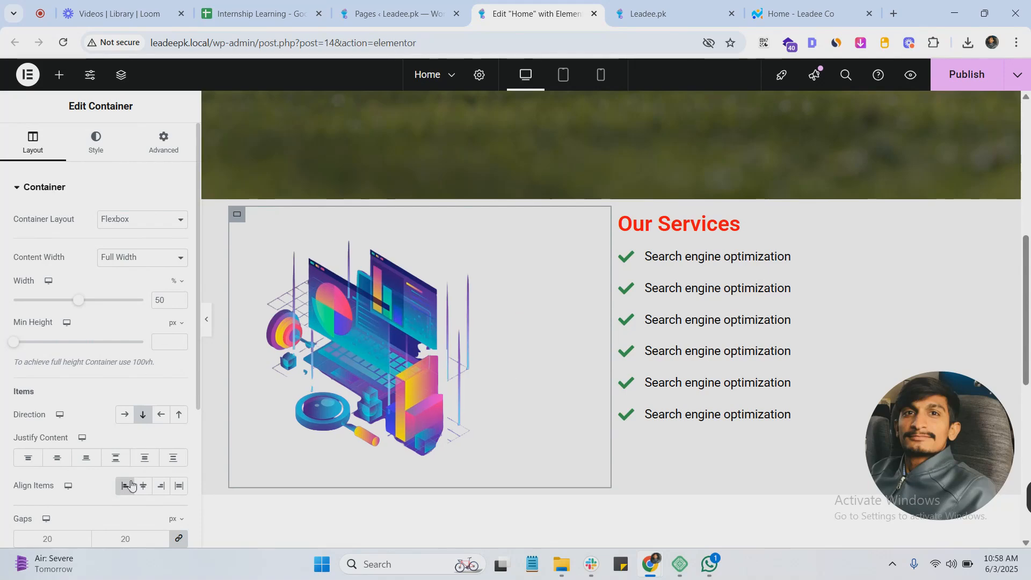
Step: Justify the Our Services text container's content to center, trying centered item alignment and clearing it again
{"action": "left_click", "coordinate": [621, 215]}
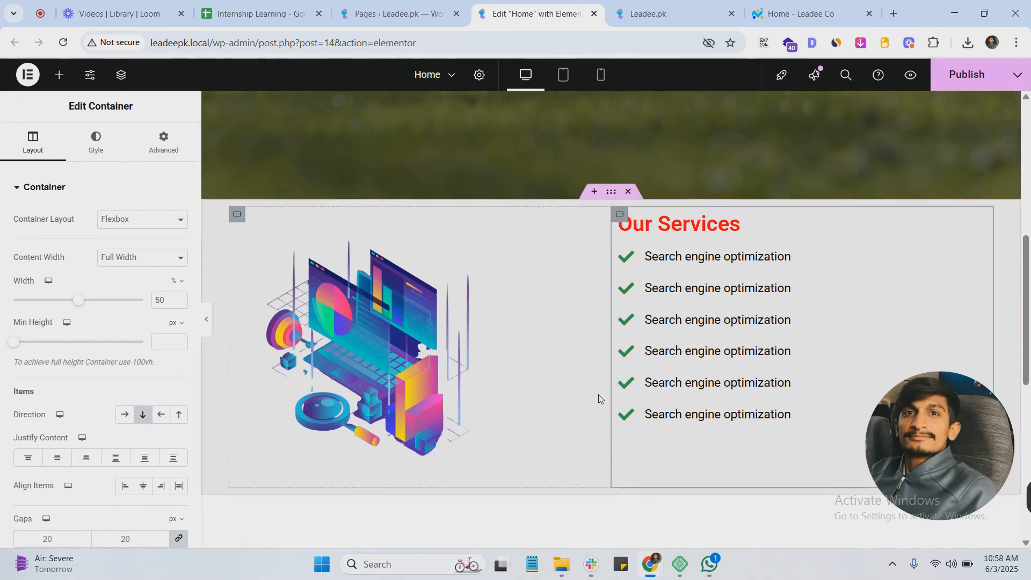
{"action": "left_click", "coordinate": [57, 458]}
{"action": "left_click", "coordinate": [143, 486]}
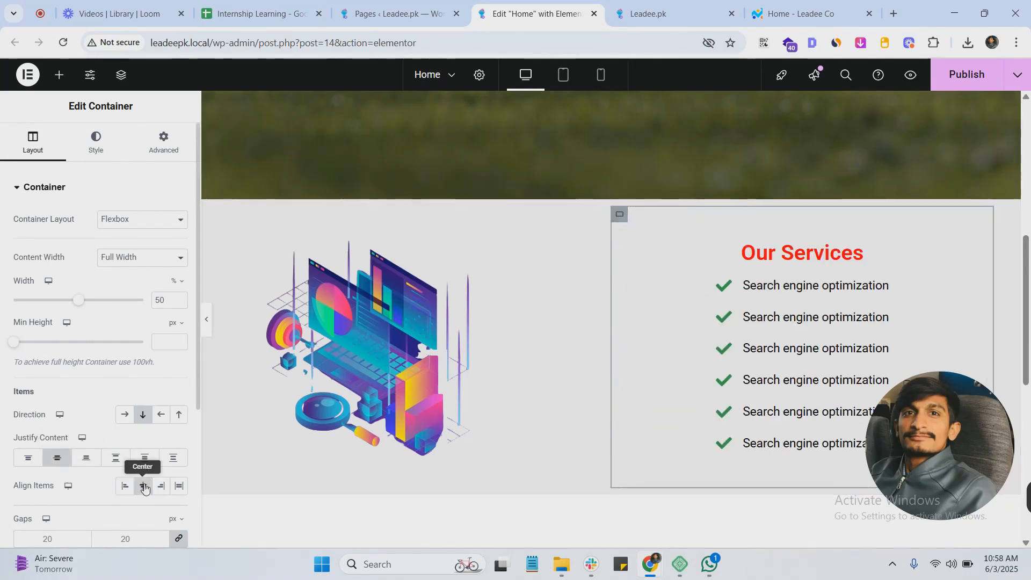
{"action": "left_click", "coordinate": [143, 486]}
{"action": "left_click", "coordinate": [56, 461]}
{"action": "left_click", "coordinate": [56, 461]}
{"action": "scroll", "coordinate": [552, 304], "scroll_direction": "down", "scroll_amount": 2}
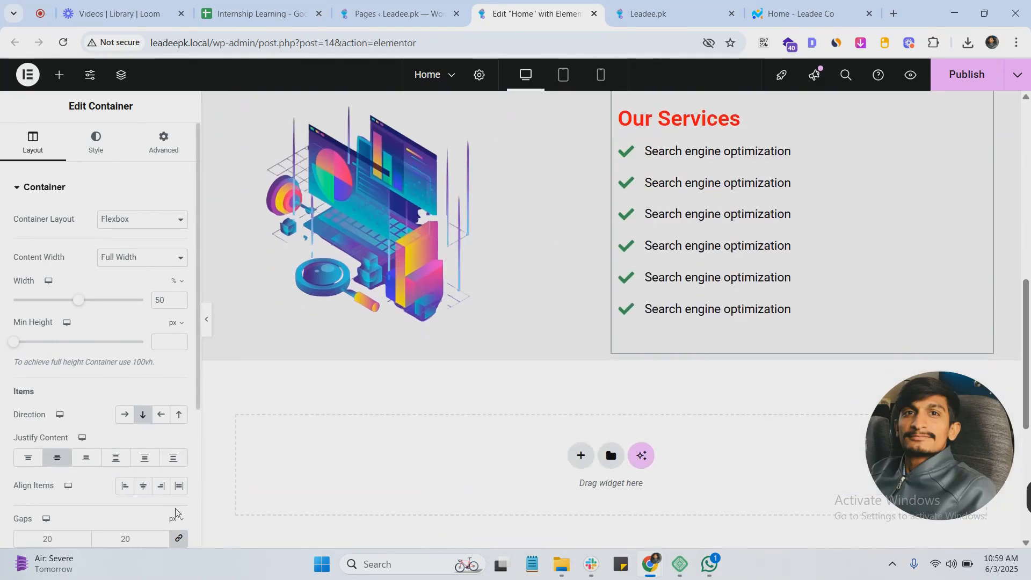
Step: Try unlinked zero gaps on the Our Services text container, and restore linked 20 px column and row gaps
{"action": "left_click", "coordinate": [178, 537]}
{"action": "scroll", "coordinate": [93, 454], "scroll_direction": "down", "scroll_amount": 3}
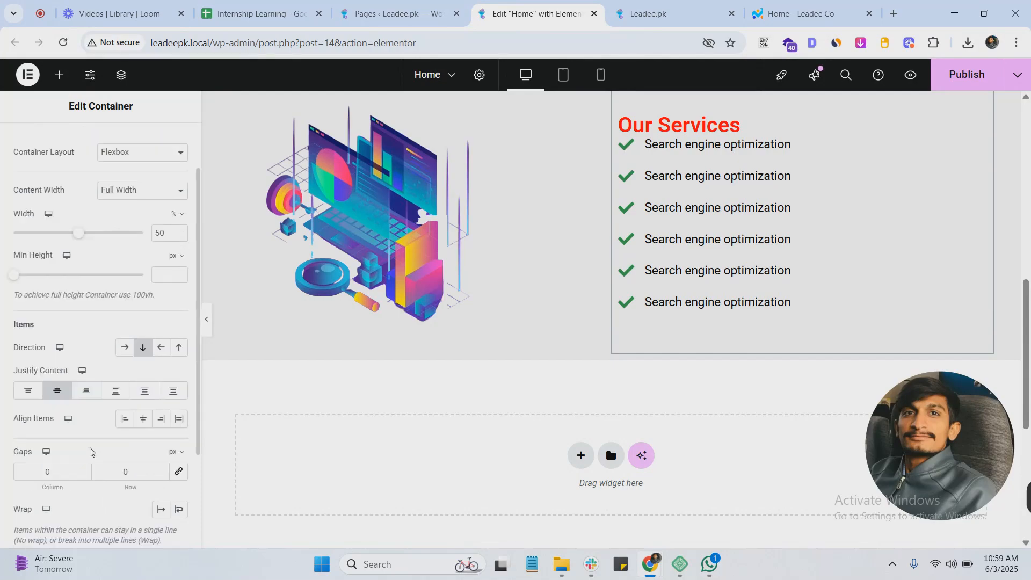
{"action": "left_click", "coordinate": [179, 405]}
{"action": "left_click", "coordinate": [122, 408]}
{"action": "type", "text": "2"}
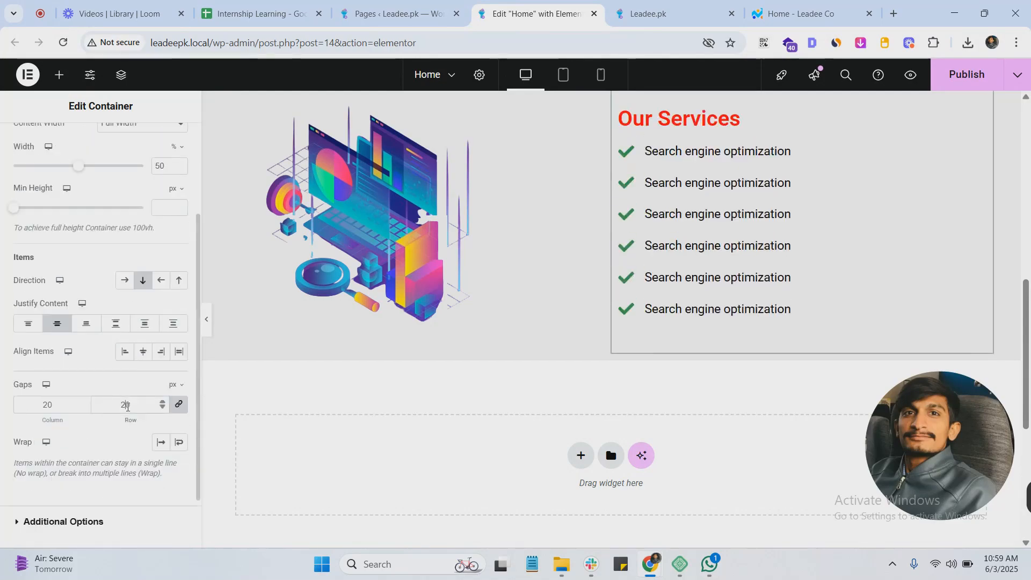
Step: Publish the Home page changes and switch to the Leadee.pk preview page
{"action": "scroll", "coordinate": [643, 279], "scroll_direction": "up", "scroll_amount": 3}
{"action": "left_click", "coordinate": [990, 77]}
{"action": "scroll", "coordinate": [617, 226], "scroll_direction": "up", "scroll_amount": 5}
{"action": "scroll", "coordinate": [613, 232], "scroll_direction": "down", "scroll_amount": 5}
{"action": "scroll", "coordinate": [612, 233], "scroll_direction": "up", "scroll_amount": 5}
{"action": "left_click", "coordinate": [720, 6]}
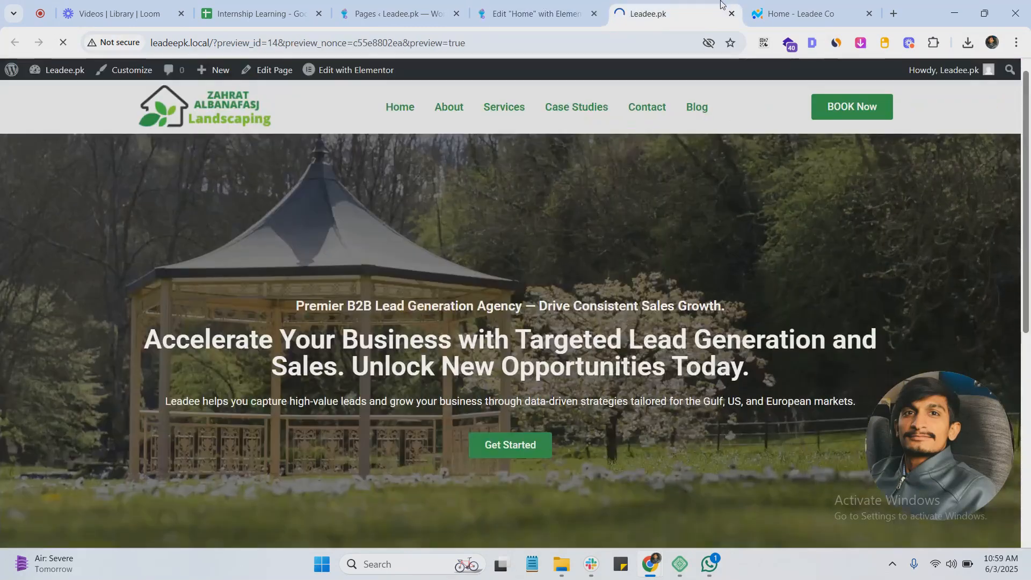
Step: Examine the previewed Home page from the hero through the services section to the footer
{"action": "scroll", "coordinate": [554, 338], "scroll_direction": "down", "scroll_amount": 4}
{"action": "scroll", "coordinate": [554, 333], "scroll_direction": "down", "scroll_amount": 6}
{"action": "scroll", "coordinate": [553, 330], "scroll_direction": "up", "scroll_amount": 2}
{"action": "scroll", "coordinate": [534, 322], "scroll_direction": "down", "scroll_amount": 3}
{"action": "scroll", "coordinate": [537, 301], "scroll_direction": "down", "scroll_amount": 2}
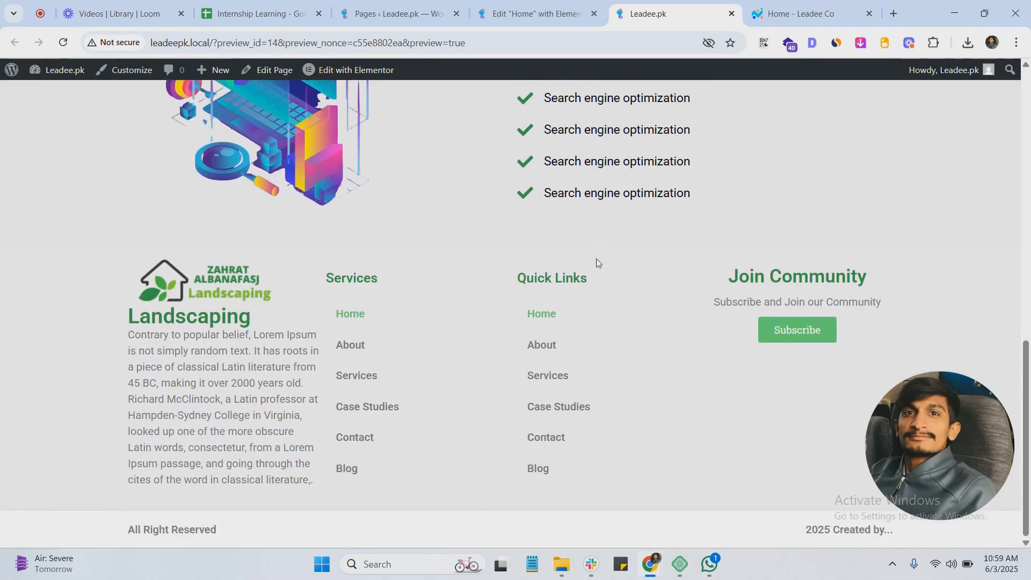
{"action": "scroll", "coordinate": [289, 431], "scroll_direction": "up", "scroll_amount": 5}
{"action": "scroll", "coordinate": [542, 326], "scroll_direction": "down", "scroll_amount": 2}
{"action": "scroll", "coordinate": [489, 322], "scroll_direction": "up", "scroll_amount": 7}
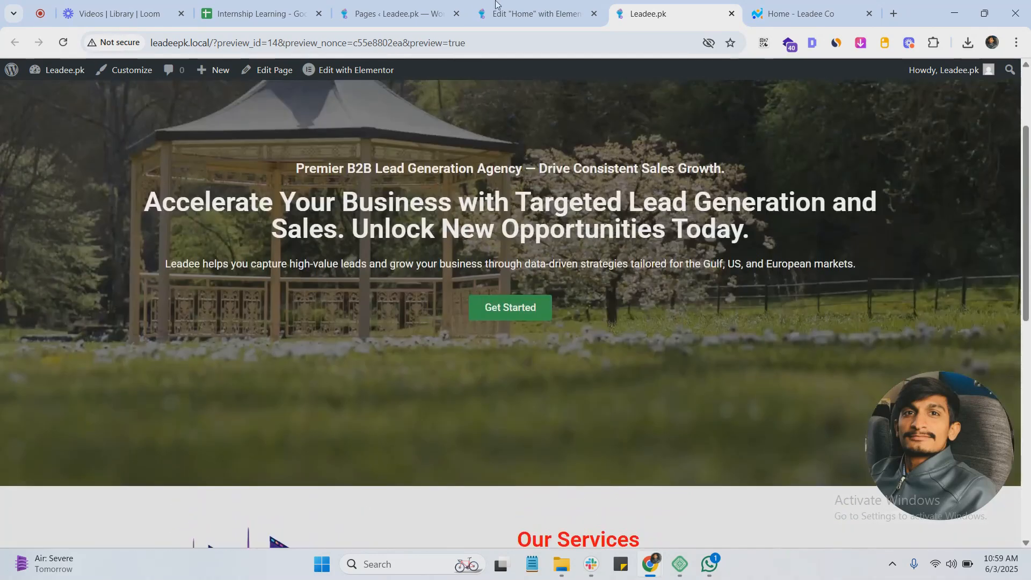
Step: Compare the Home page in the Elementor editor with its preview, checking the hero and services sections
{"action": "left_click", "coordinate": [495, 3]}
{"action": "scroll", "coordinate": [623, 336], "scroll_direction": "down", "scroll_amount": 4}
{"action": "scroll", "coordinate": [623, 336], "scroll_direction": "up", "scroll_amount": 4}
{"action": "left_click", "coordinate": [648, 13]}
{"action": "scroll", "coordinate": [518, 274], "scroll_direction": "up", "scroll_amount": 3}
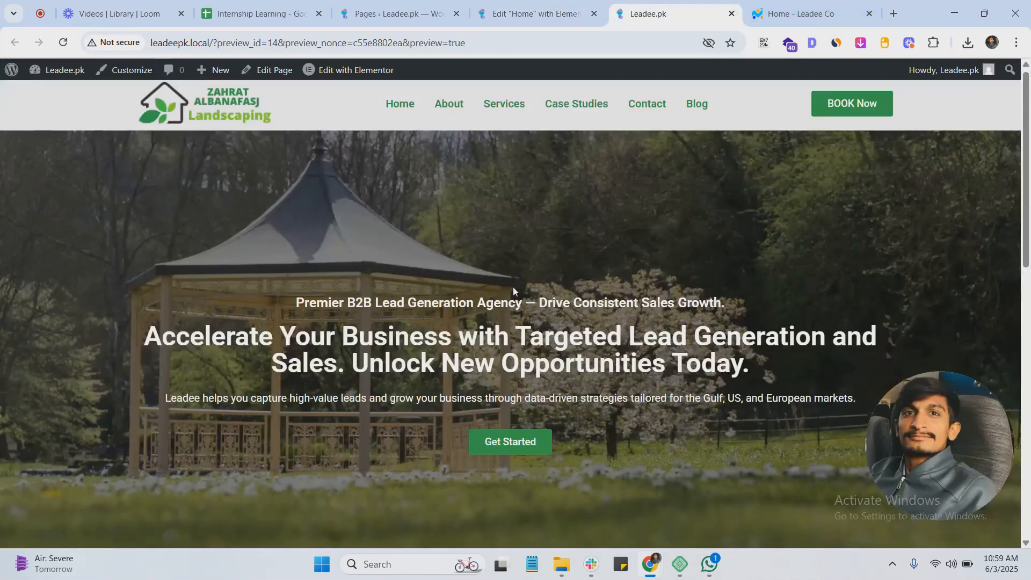
{"action": "scroll", "coordinate": [529, 269], "scroll_direction": "up", "scroll_amount": 1}
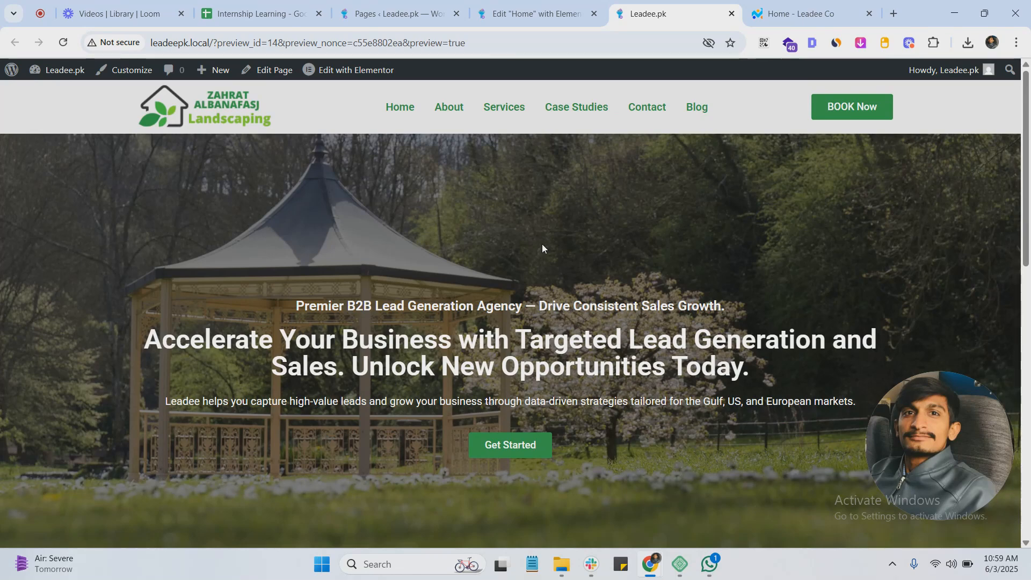
{"action": "scroll", "coordinate": [540, 246], "scroll_direction": "down", "scroll_amount": 10}
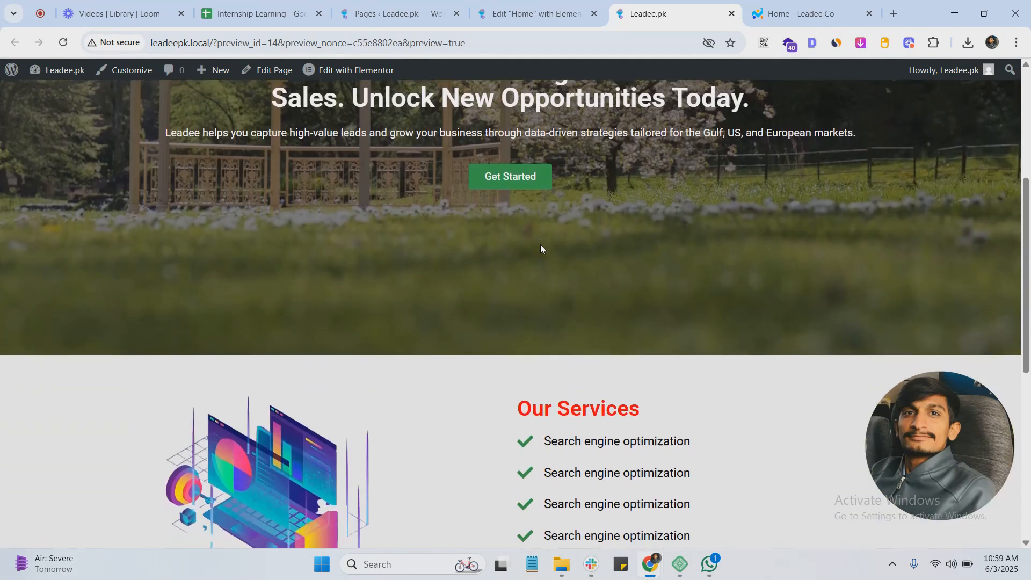
{"action": "scroll", "coordinate": [537, 247], "scroll_direction": "up", "scroll_amount": 12}
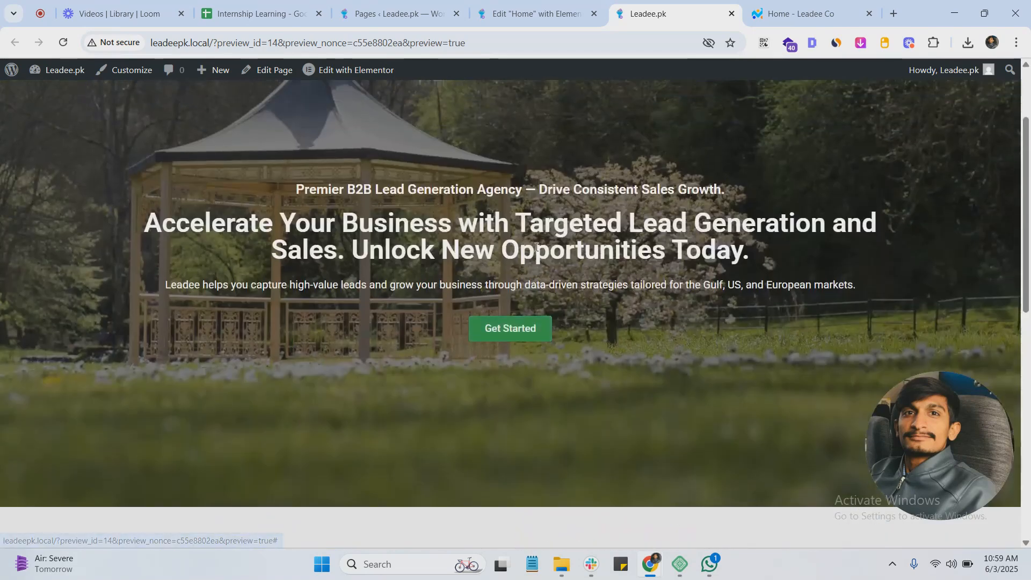